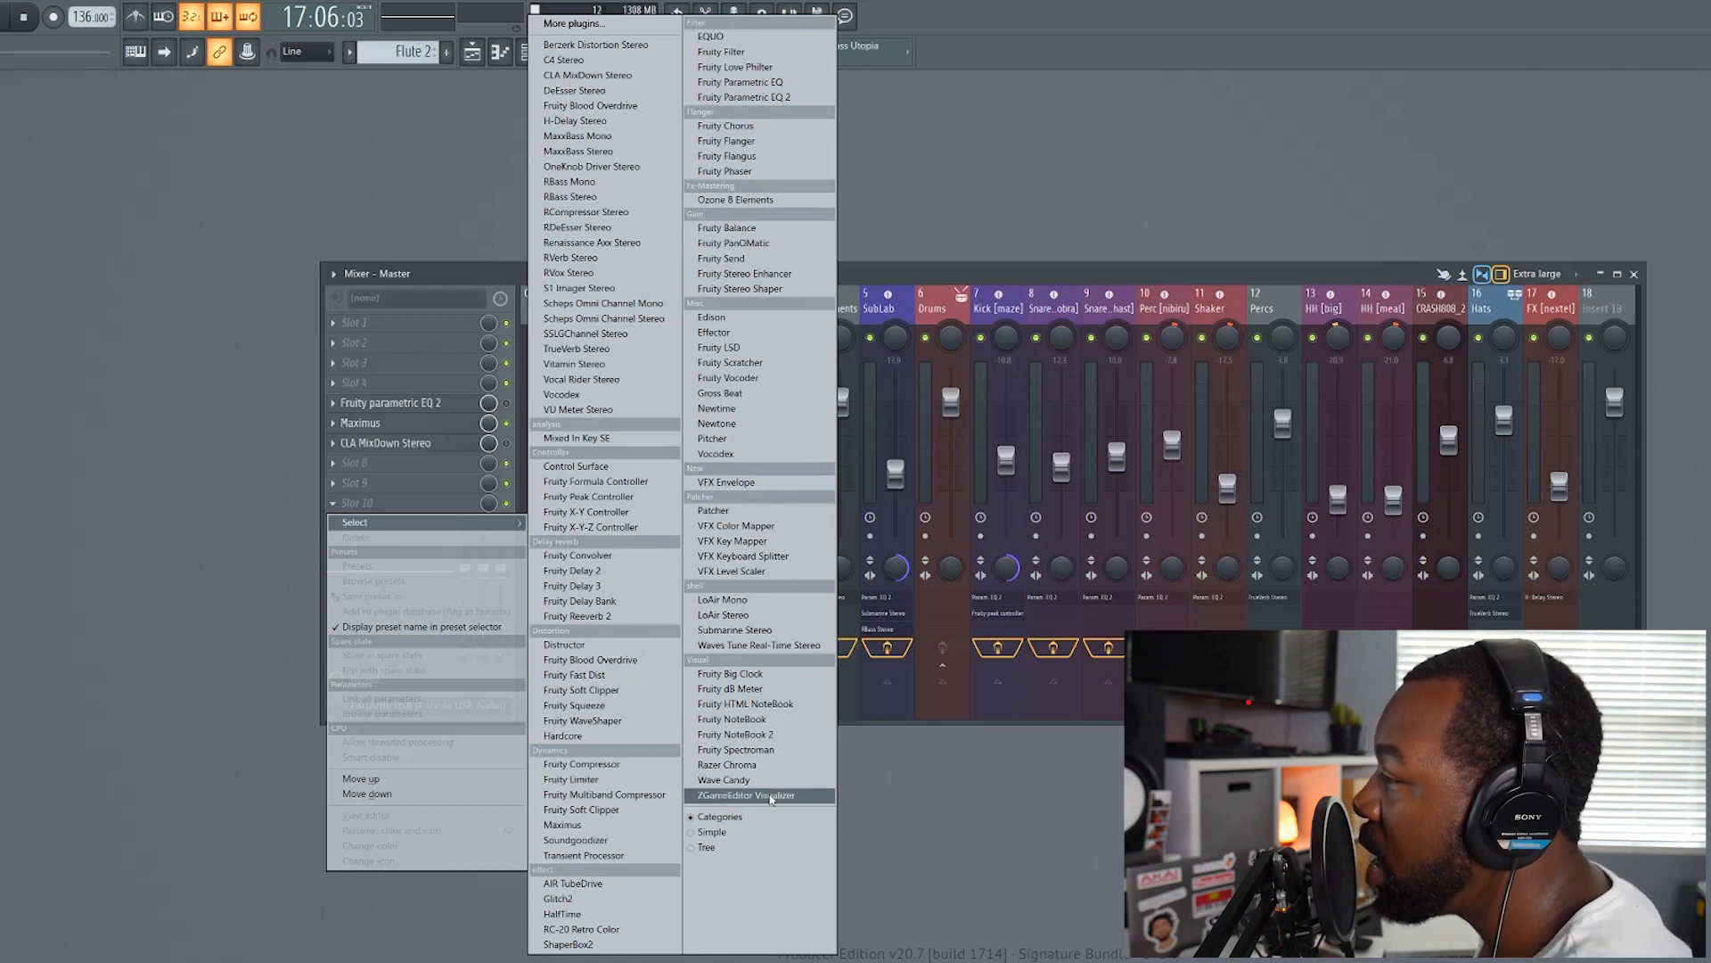
Load ZGameEditor Visualizer into slot 10 of the Master track and separate its settings and preview windows
click(772, 796)
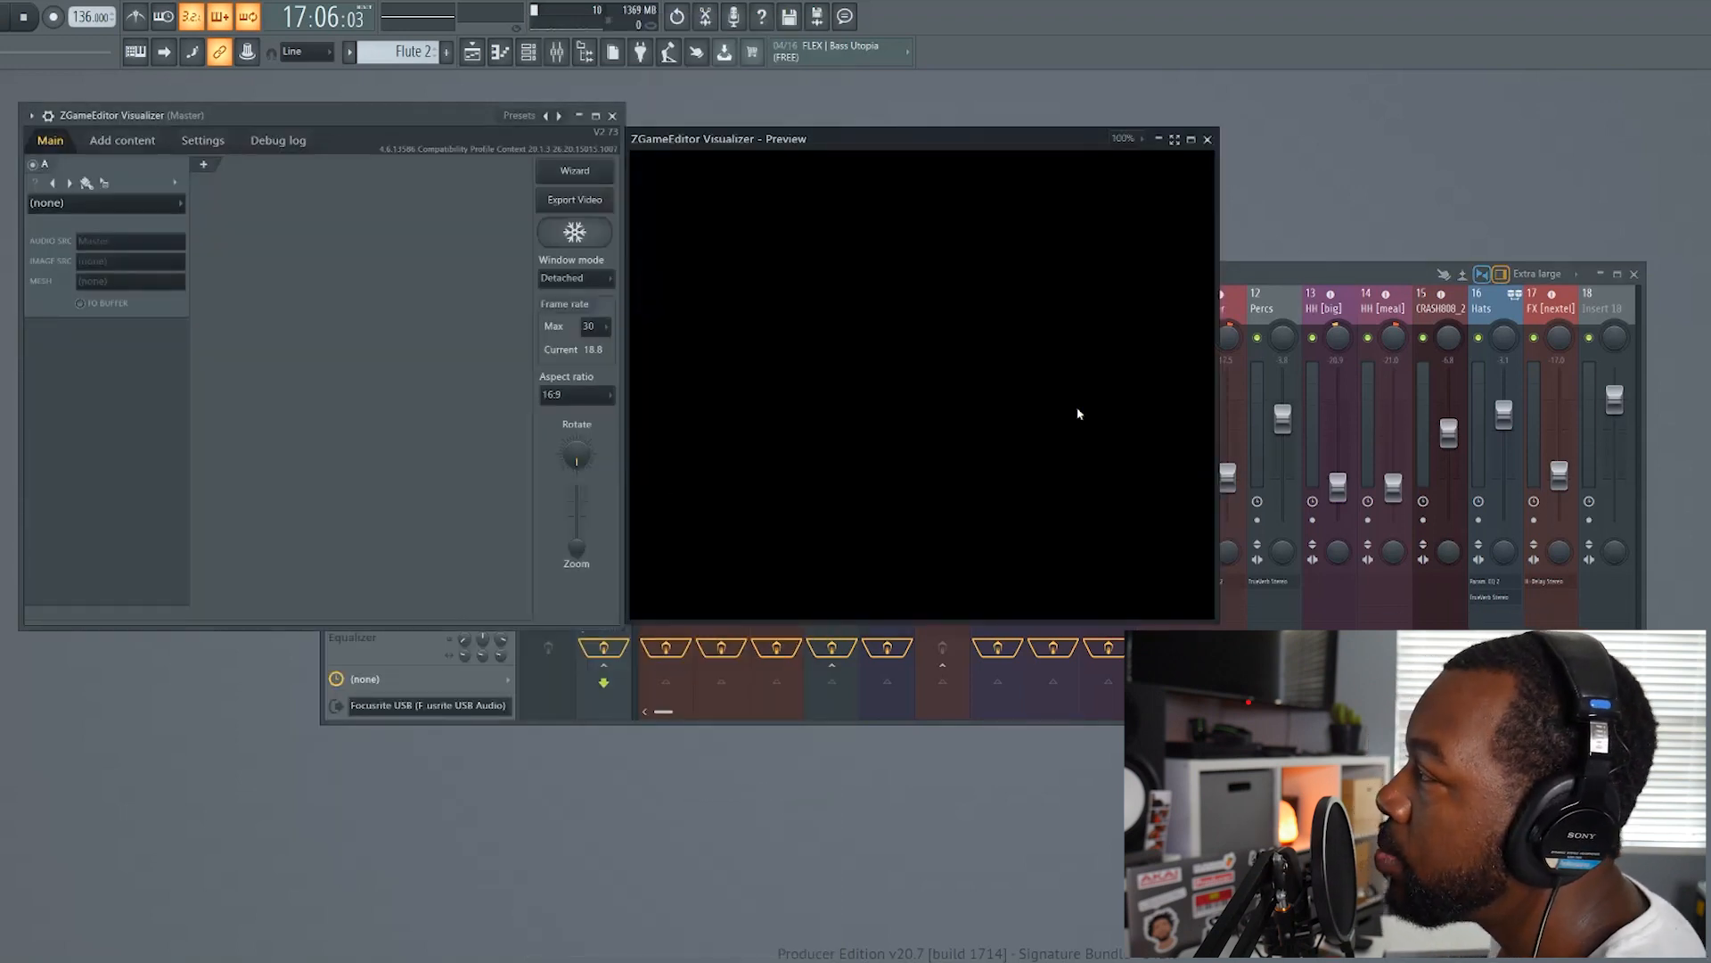
drag(1013, 139, 1465, 182)
drag(411, 115, 410, 234)
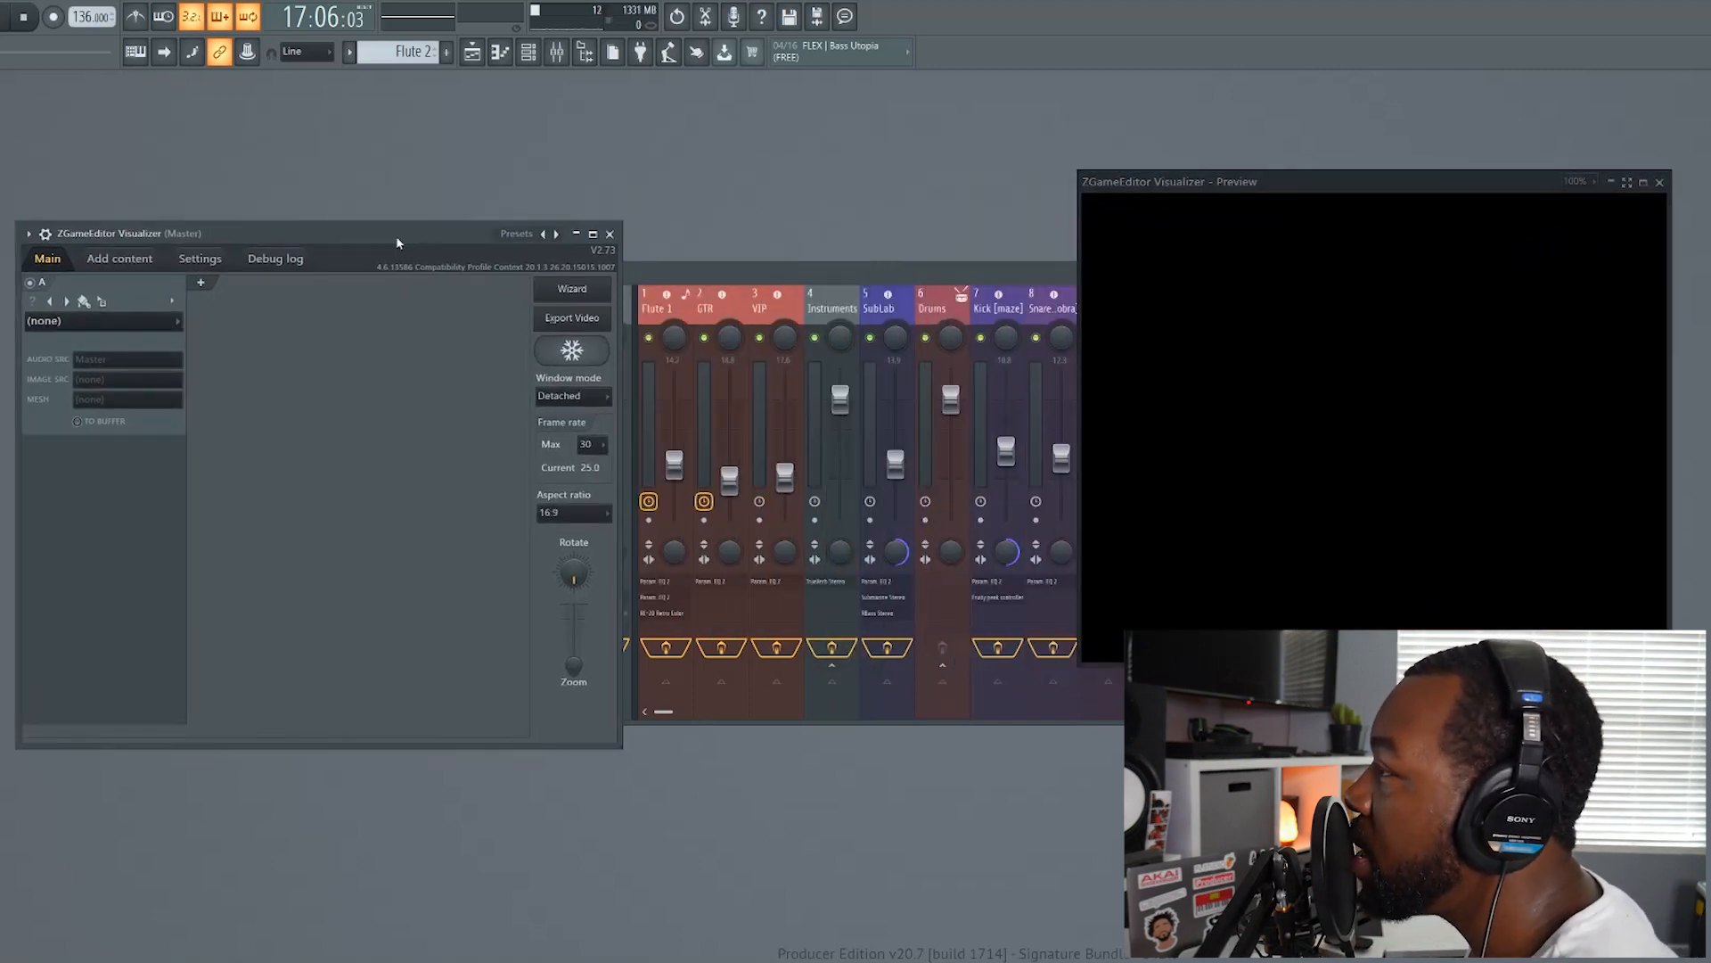
Open the visualizer's video wizard and enlarge its window and the preset gallery area
click(557, 294)
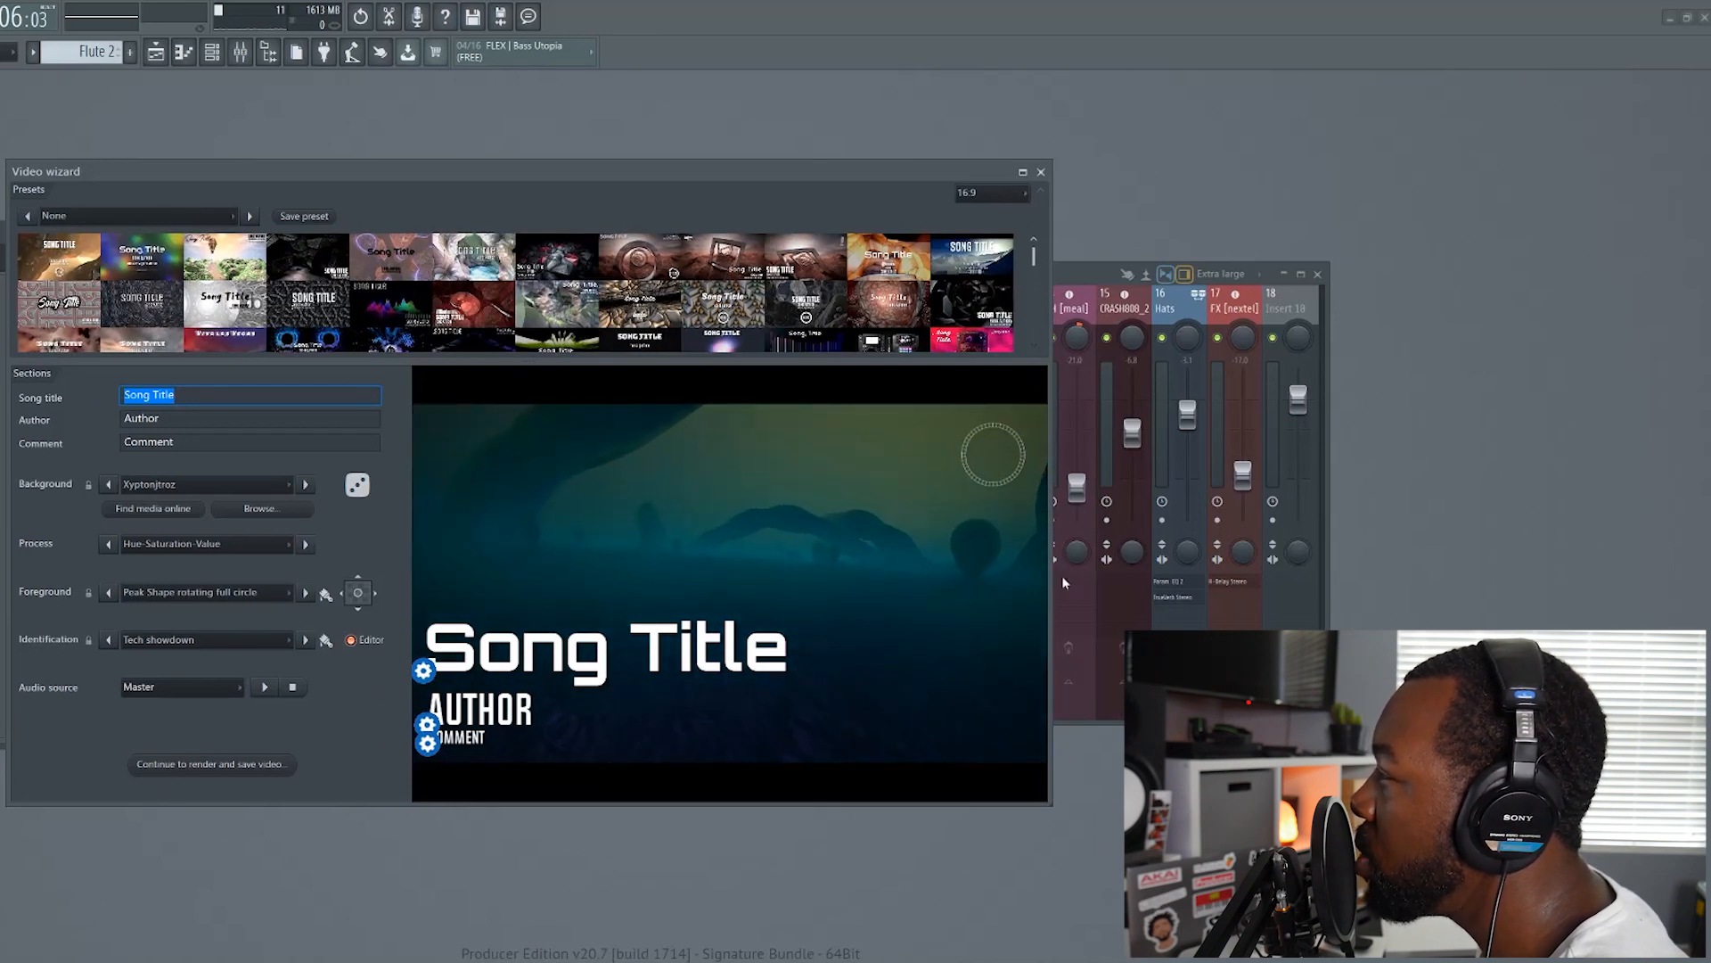
drag(1050, 801, 1116, 929)
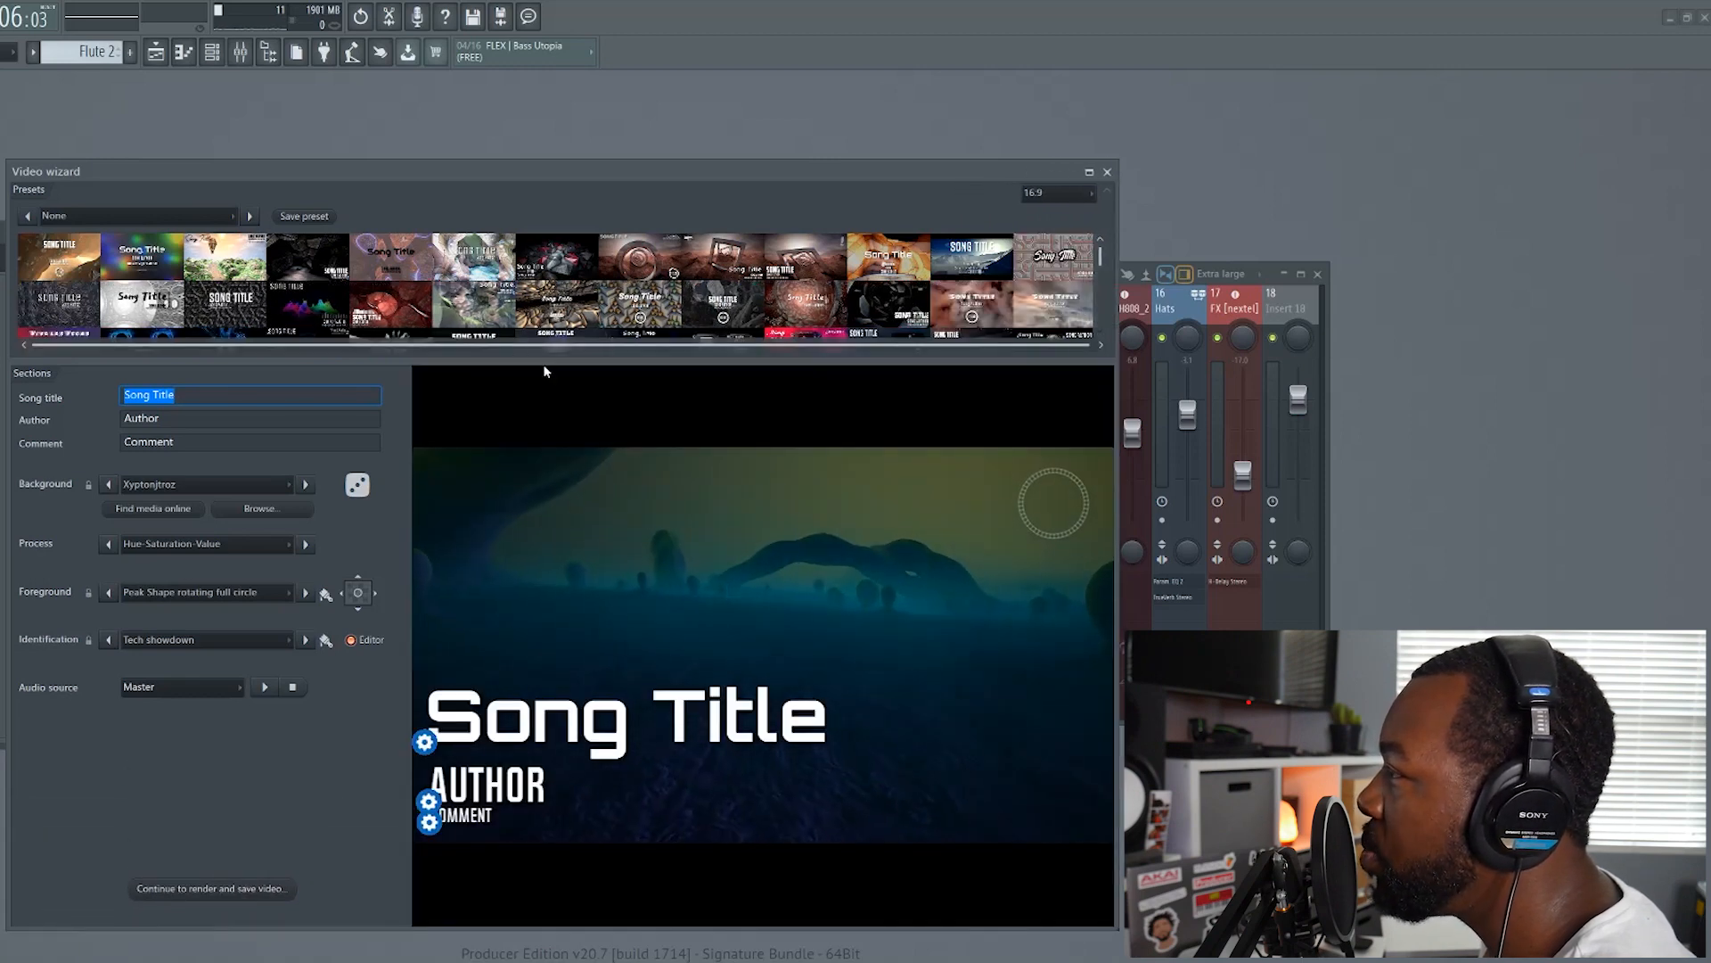
drag(563, 365, 563, 404)
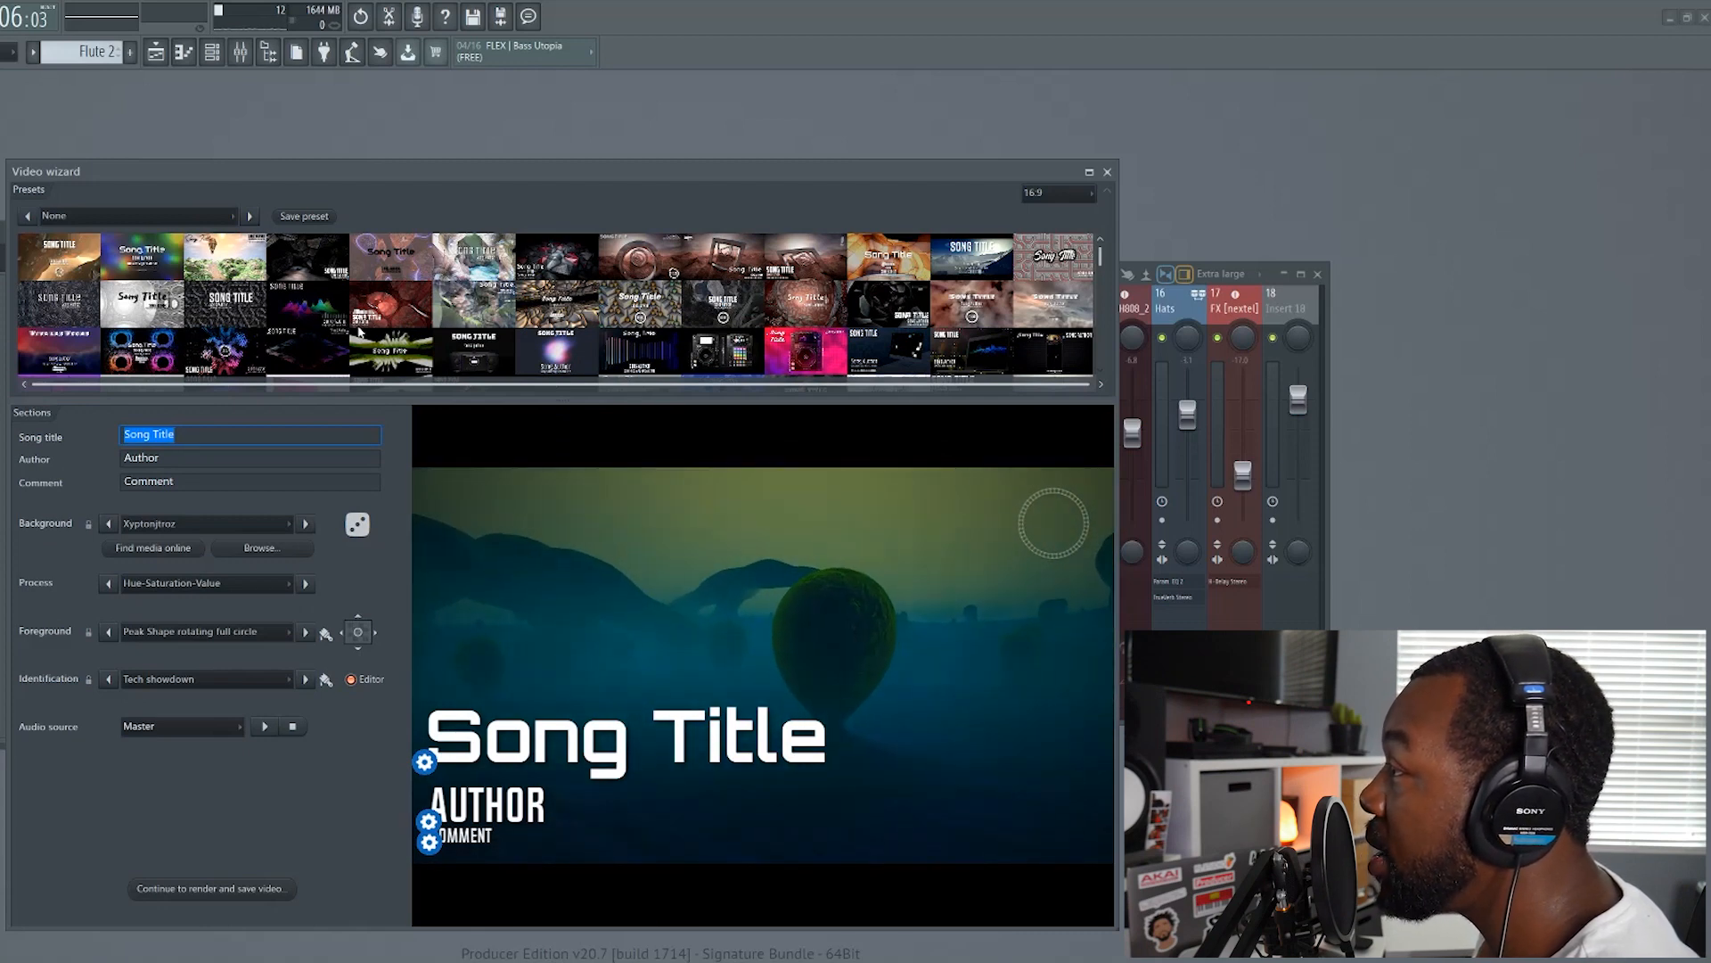
Try the Colove - Drone 02 and Colove - The AI 01 presets, and settle on the Airliner preset
click(245, 340)
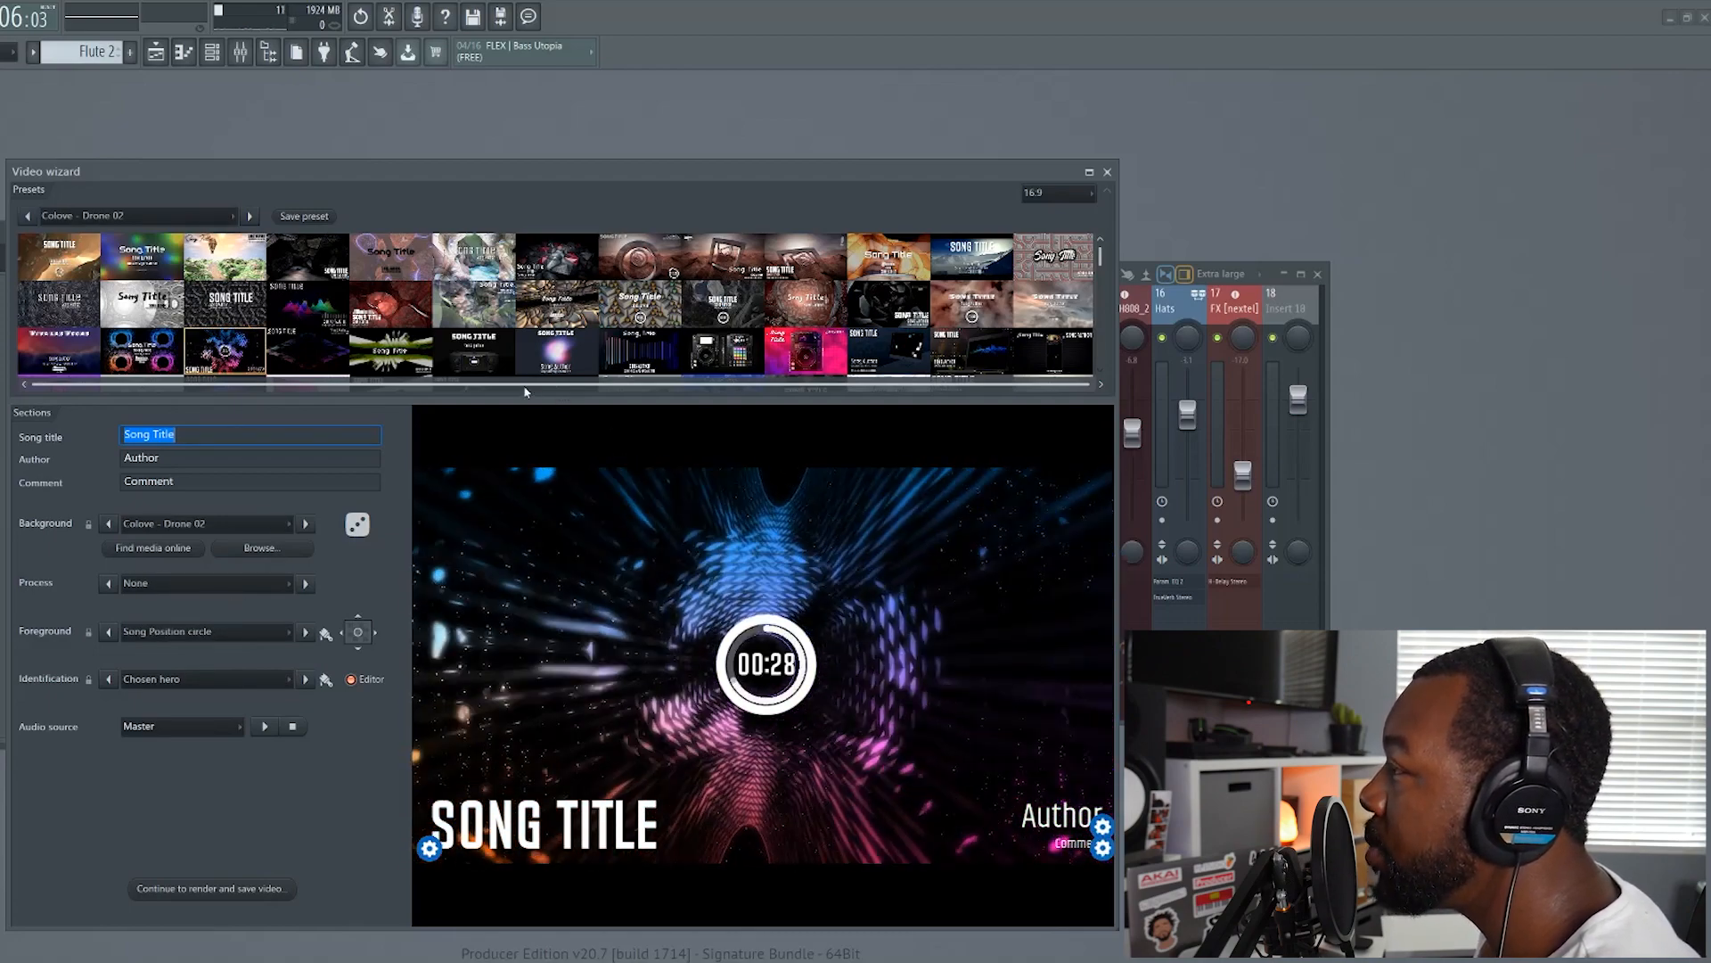
click(496, 356)
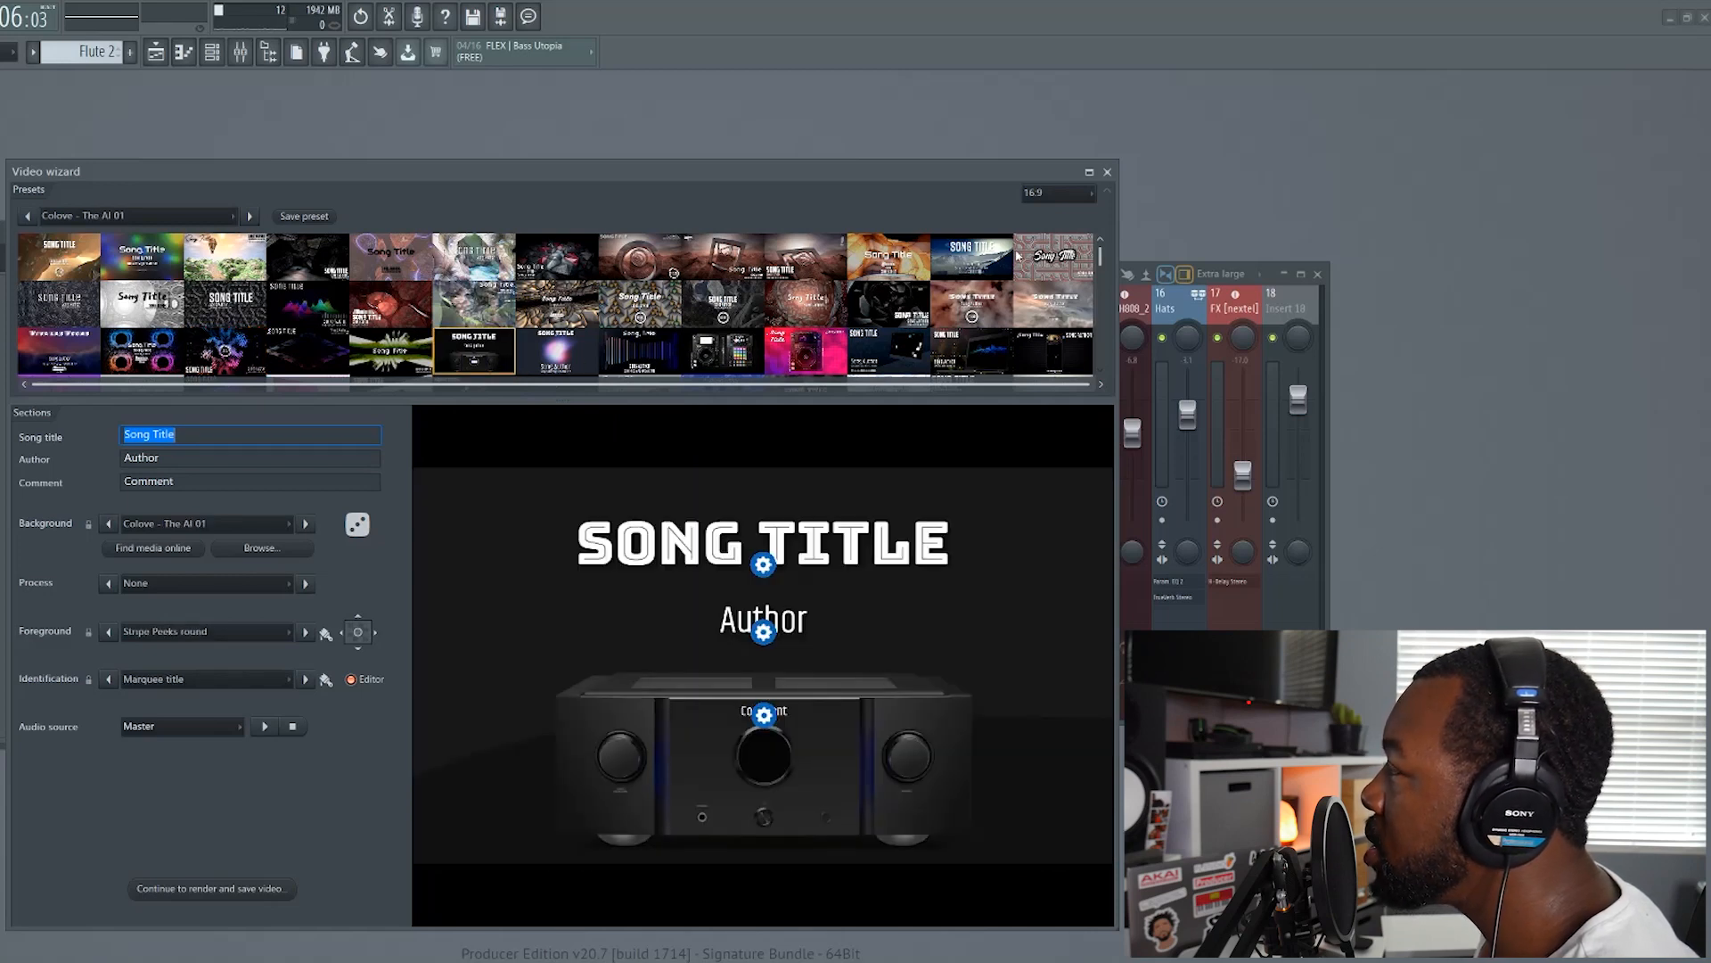
click(989, 266)
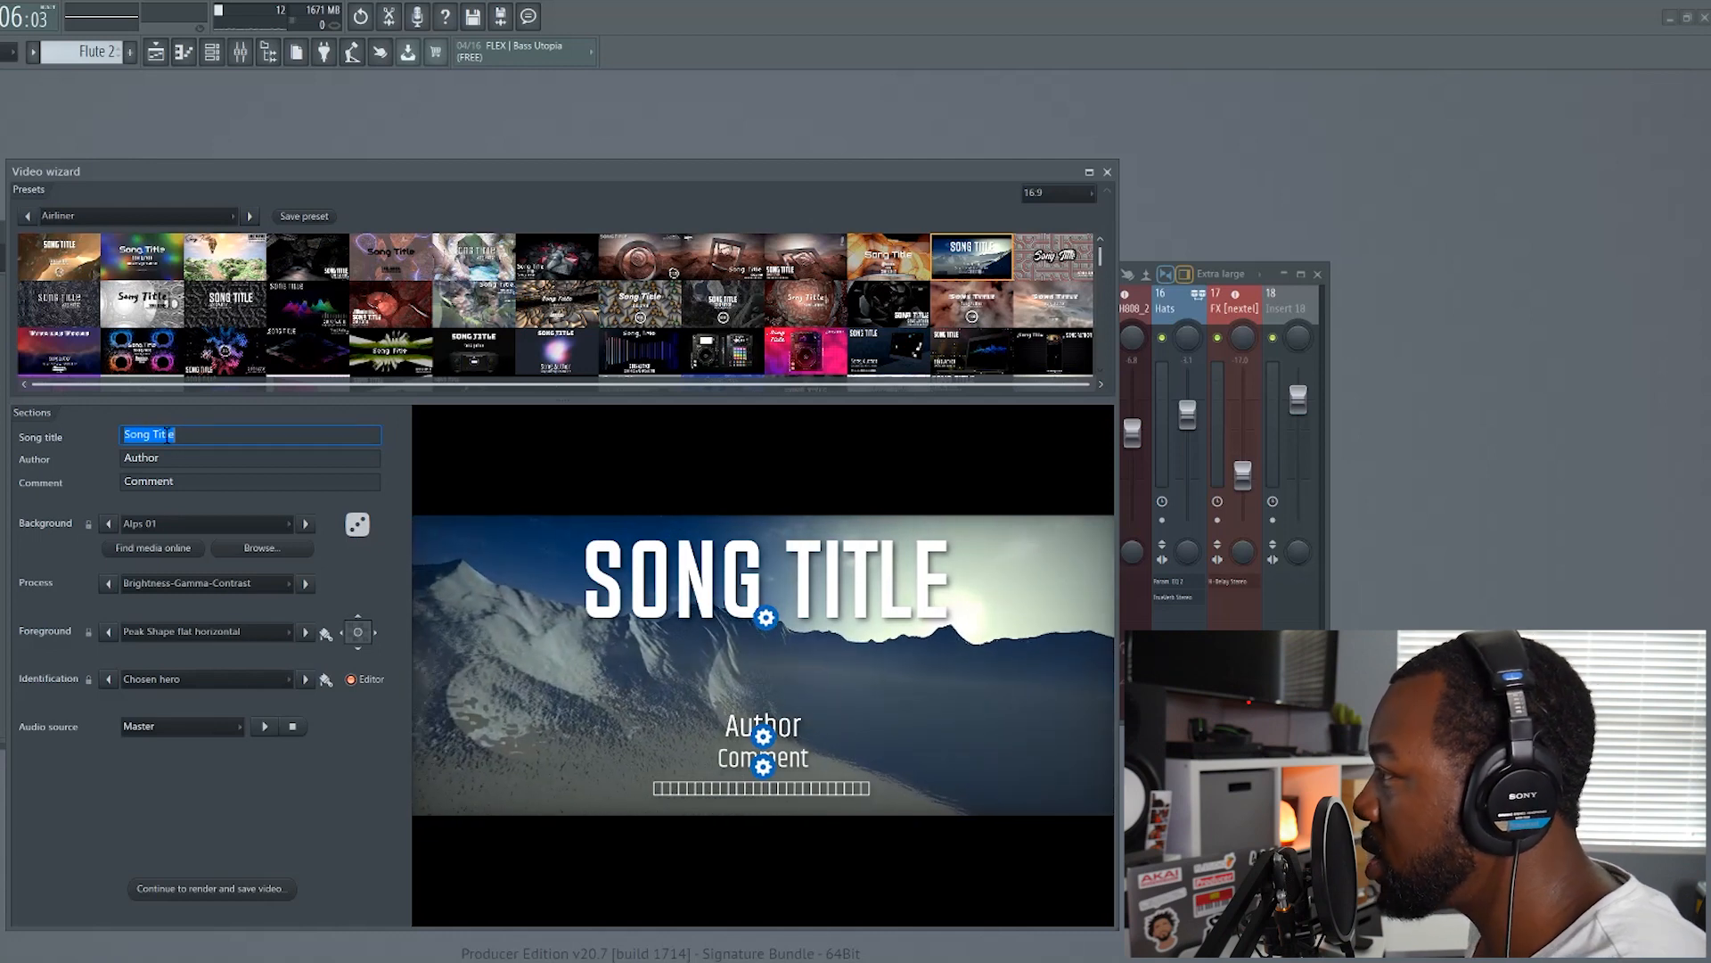
Set the song title to Trap Crazy, and fill in the author's name and the website as comment
text(Trap)
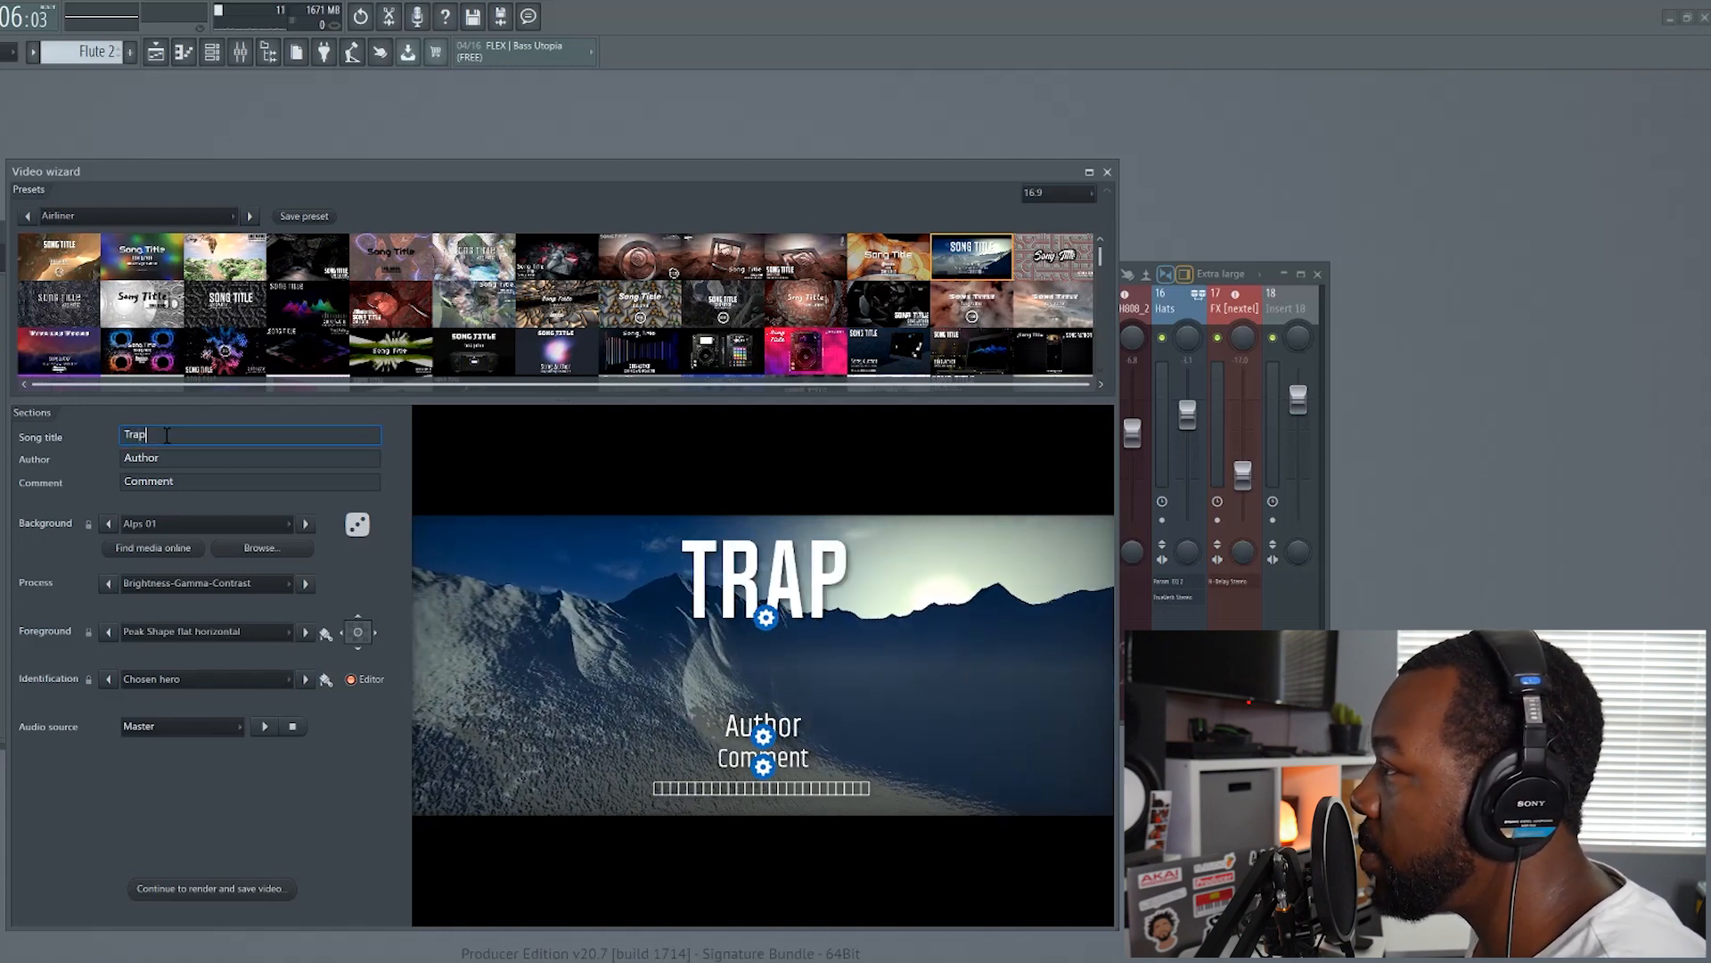
text( Crazy)
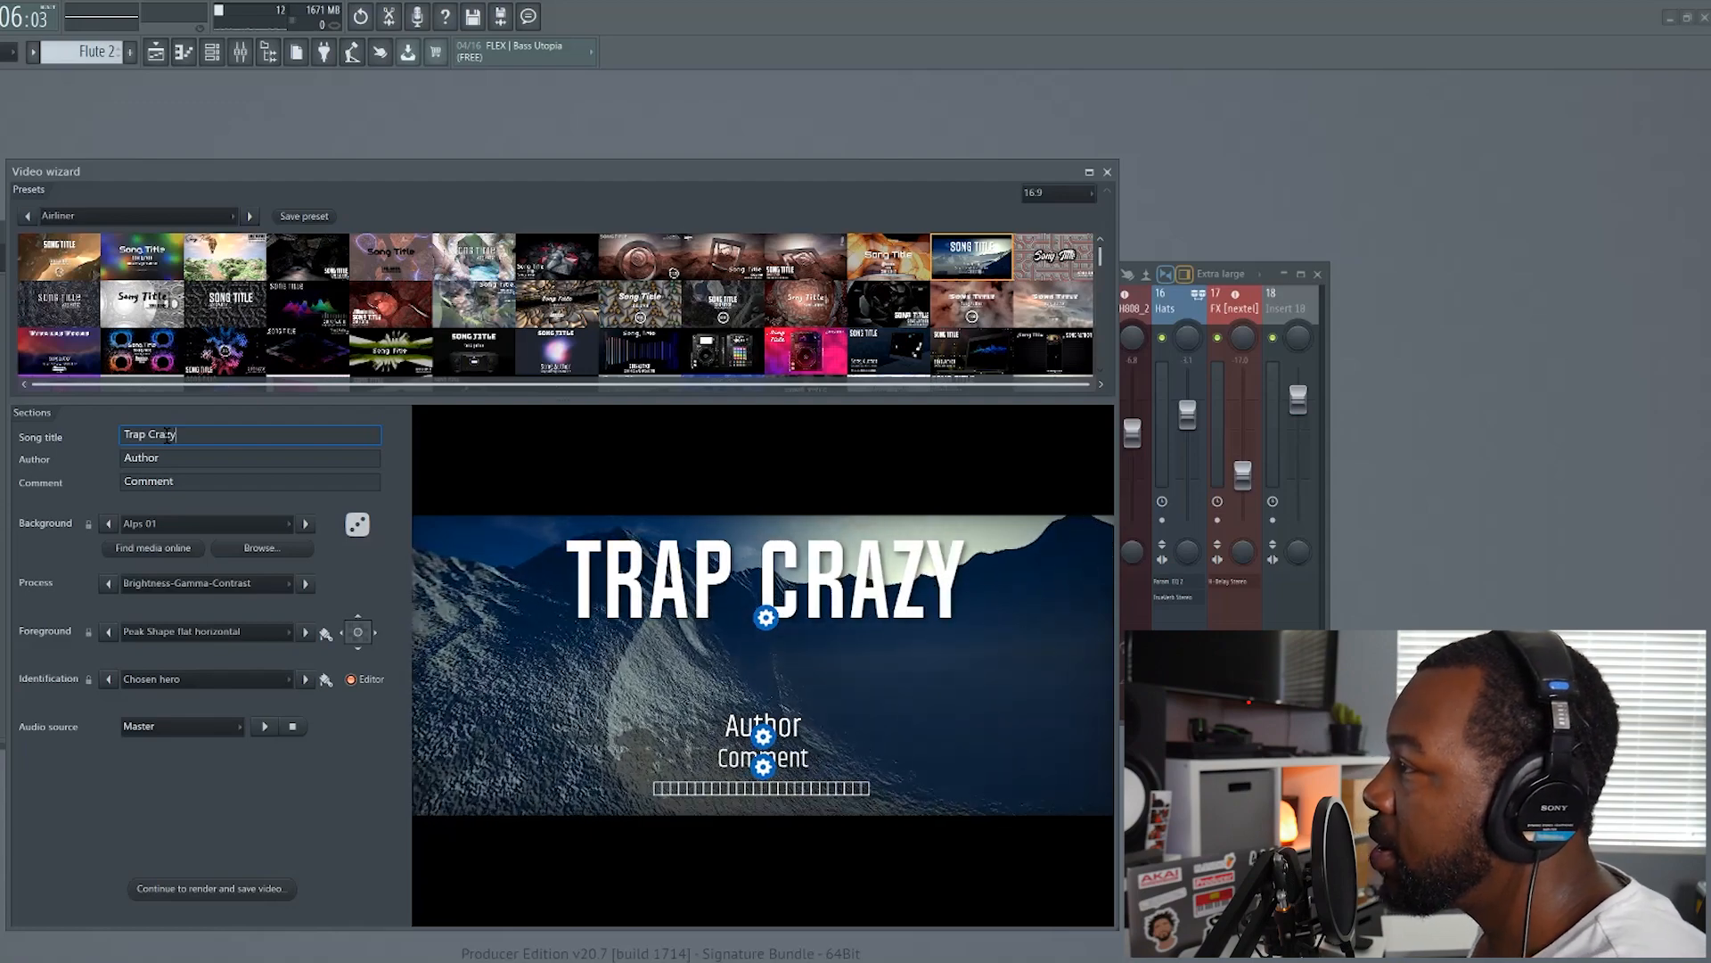
click(147, 459)
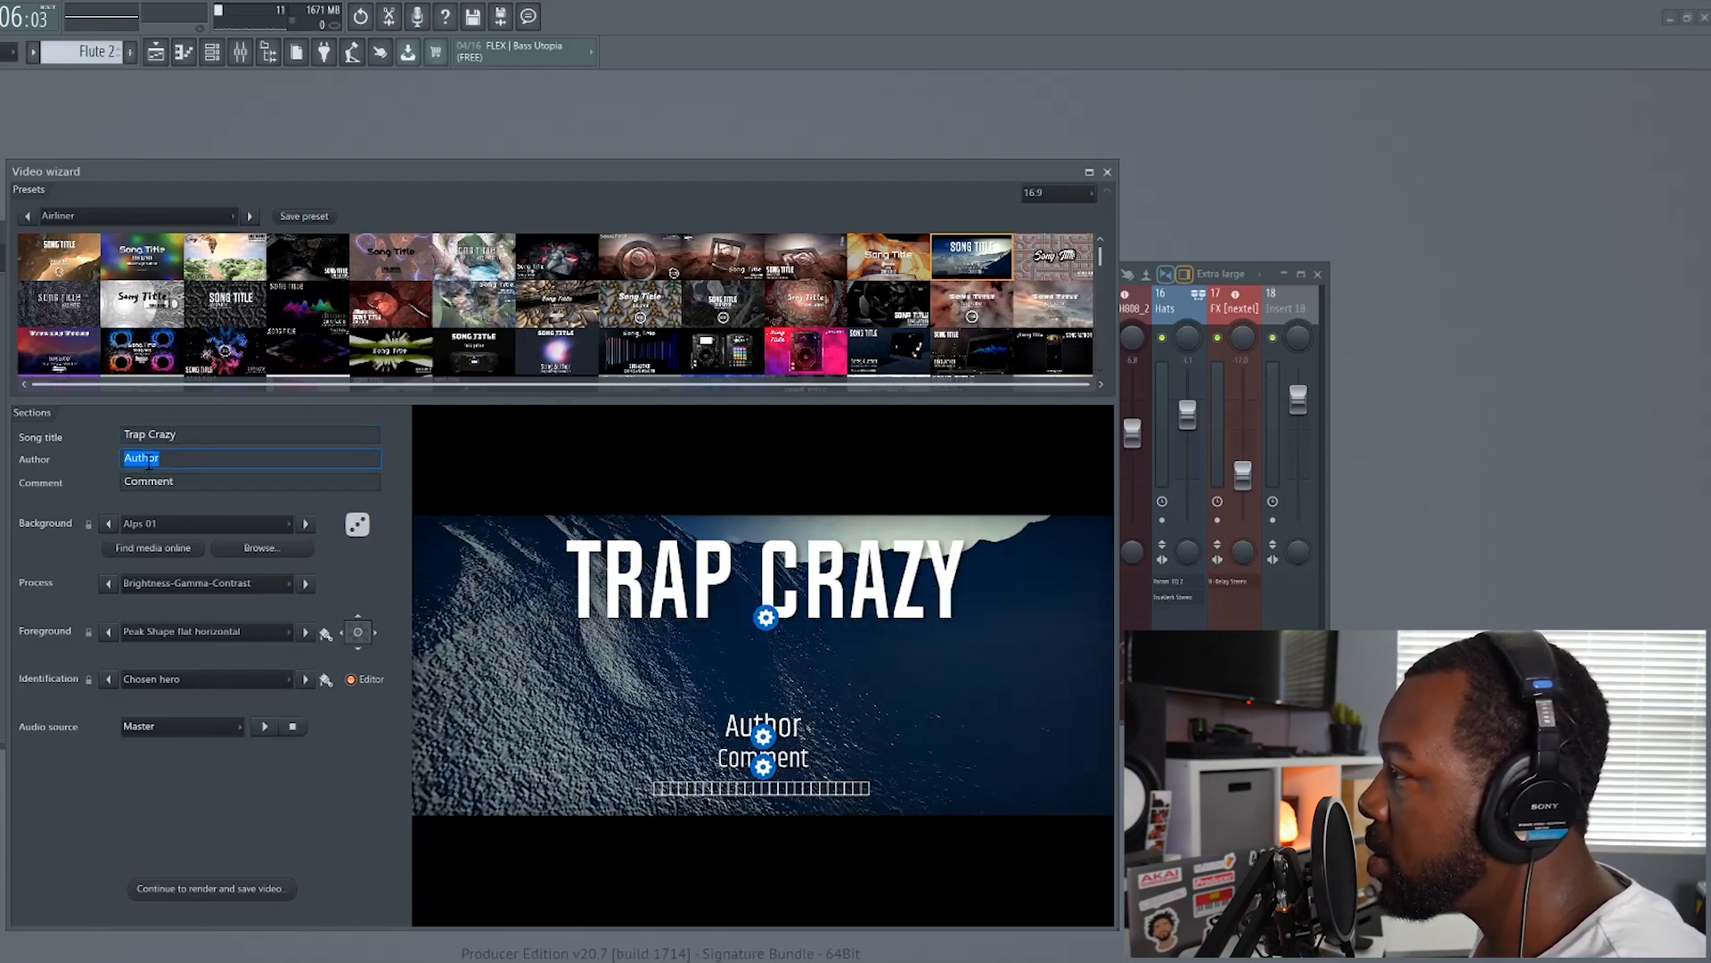
text(Al Be)
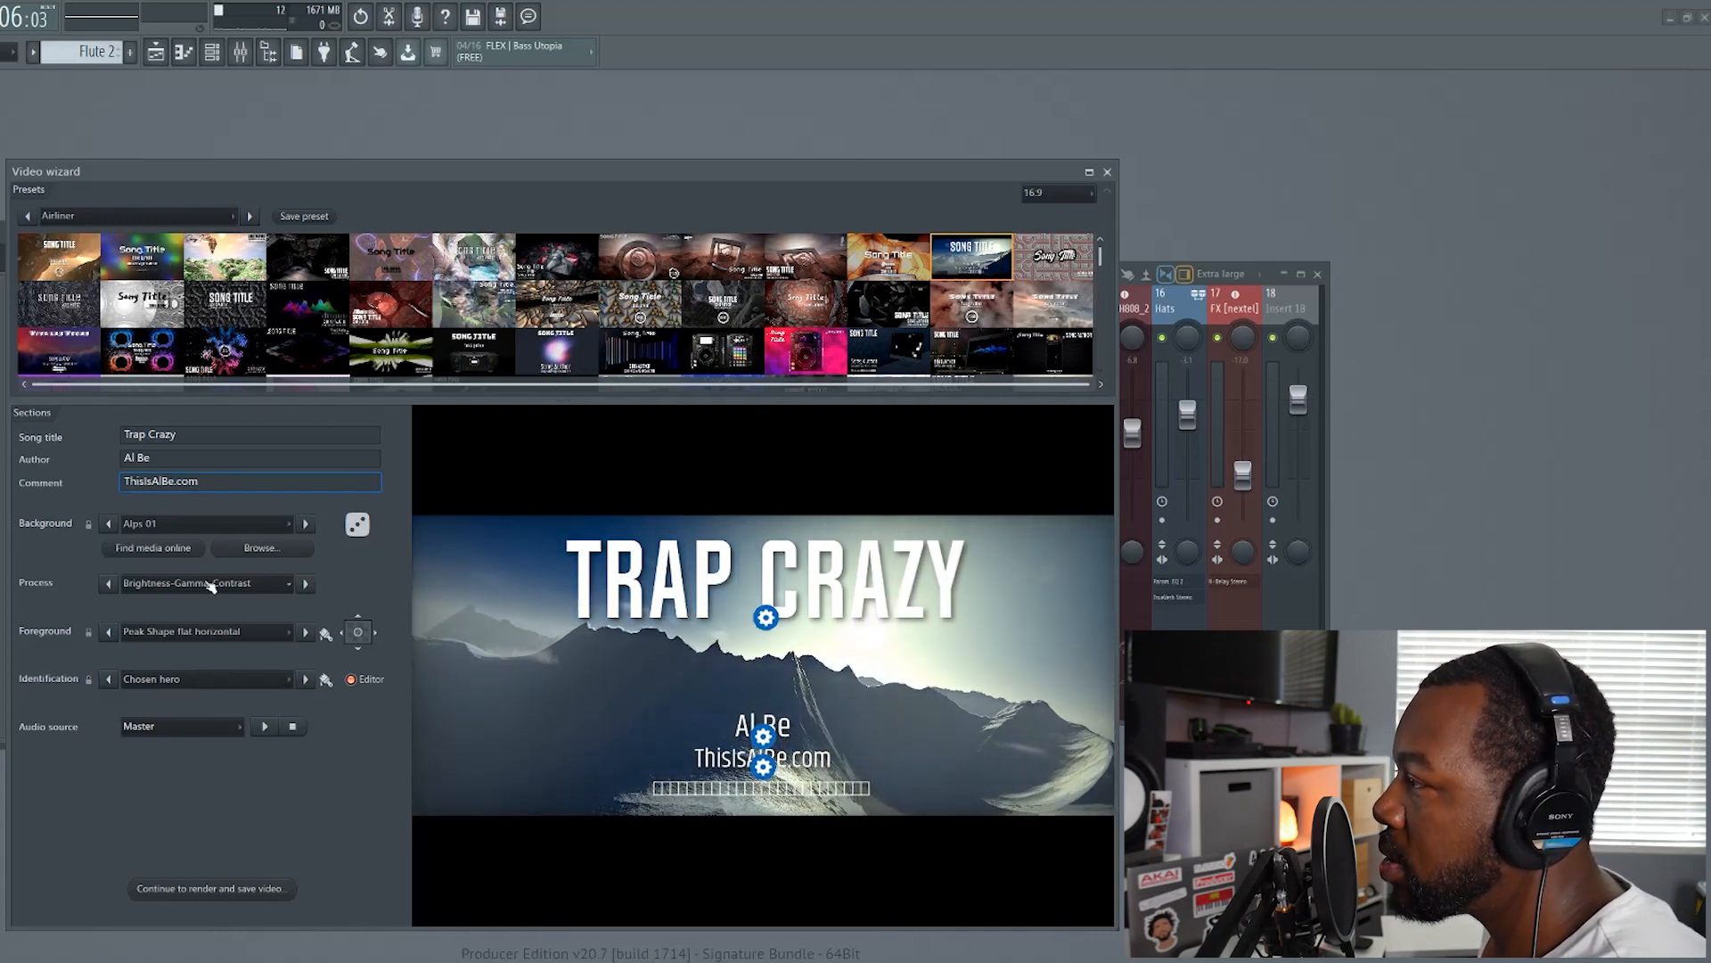
Go through the built-in background scenes, such as Alps 03, Biomine and Canyon Pass, up to Cellular Tiled Tunnel
click(307, 526)
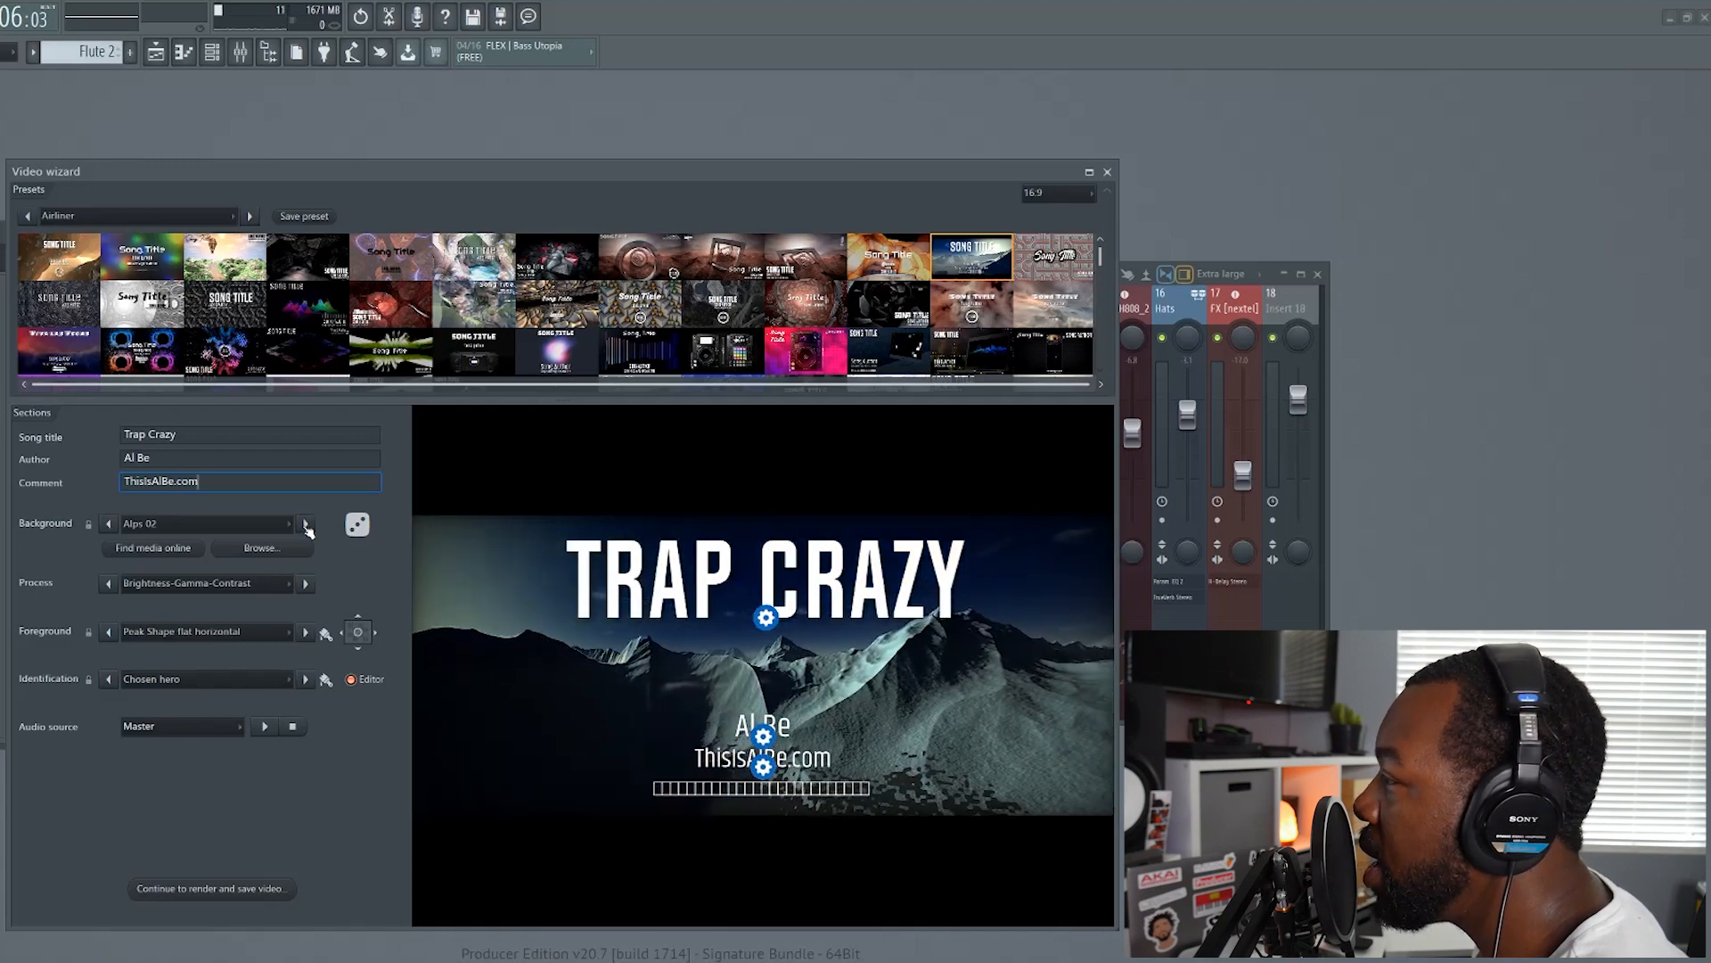
click(307, 526)
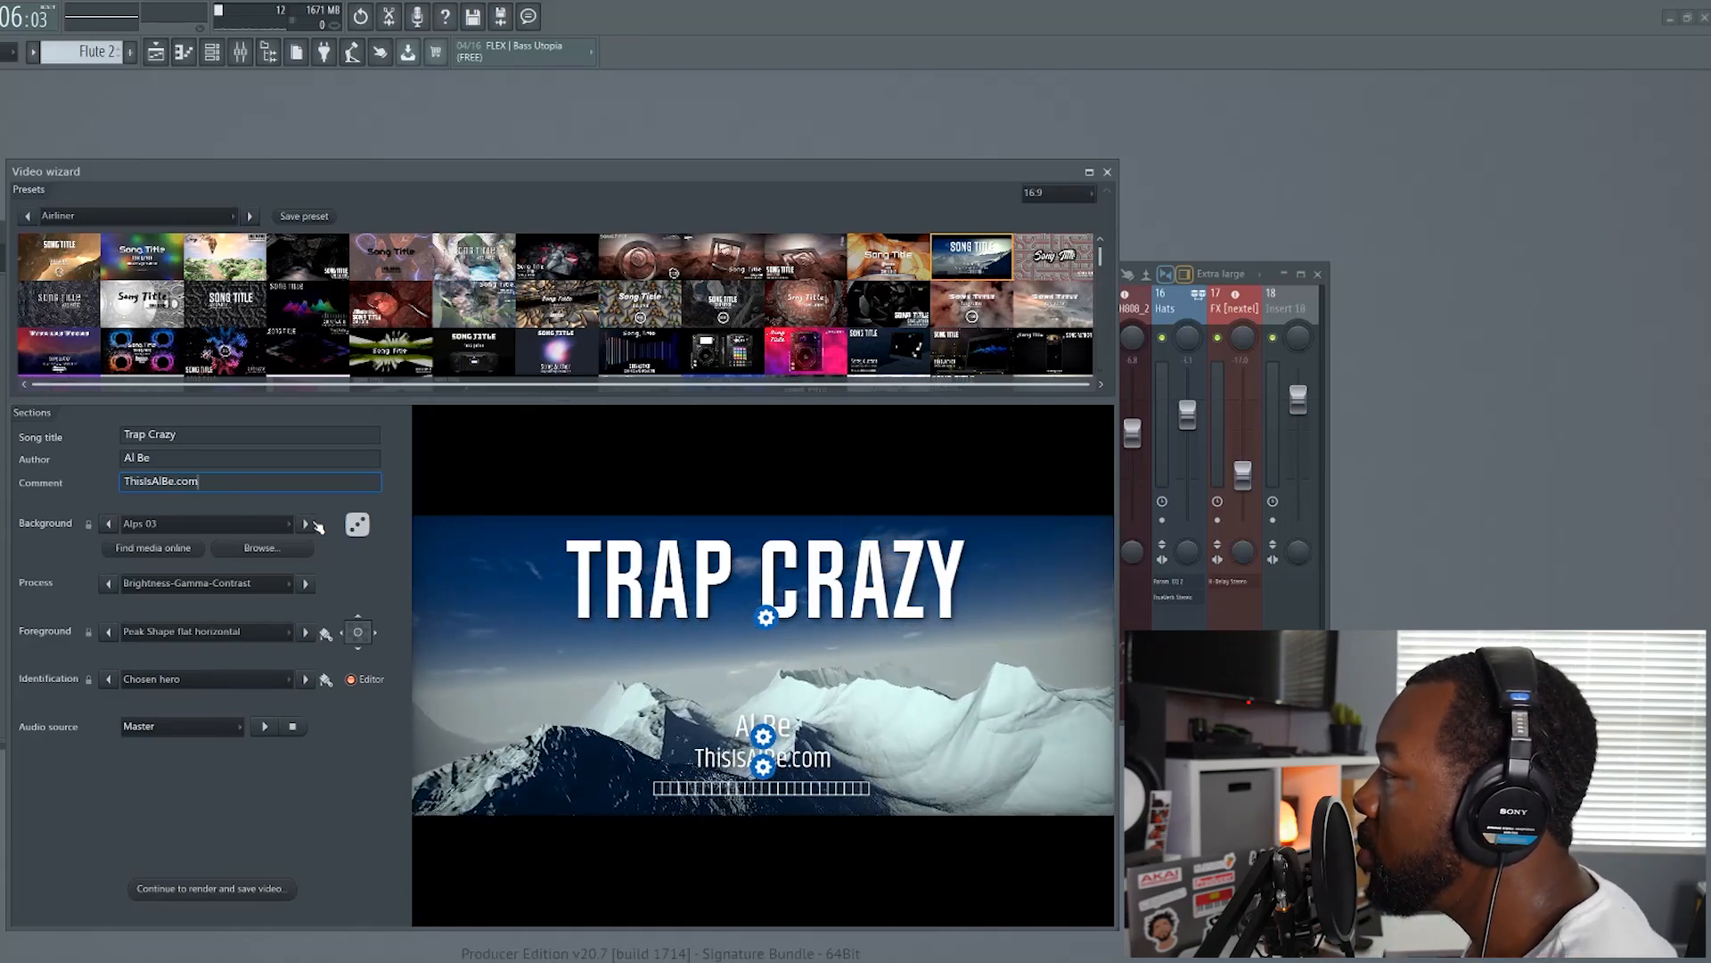
click(307, 525)
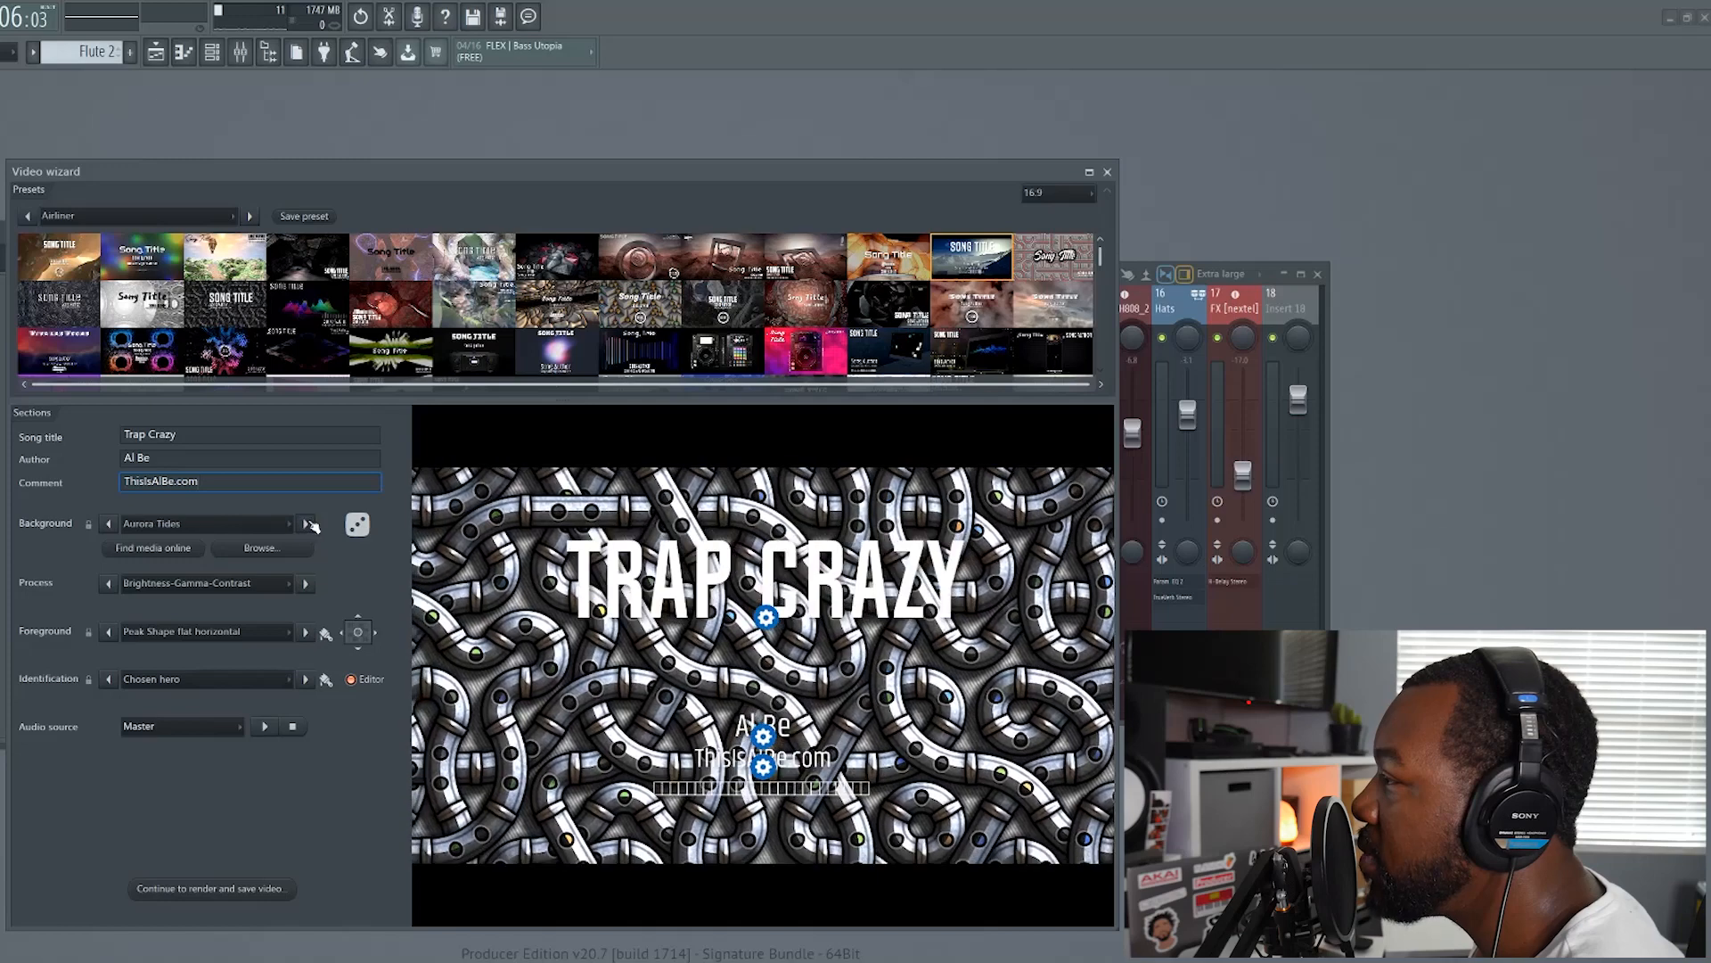
click(307, 524)
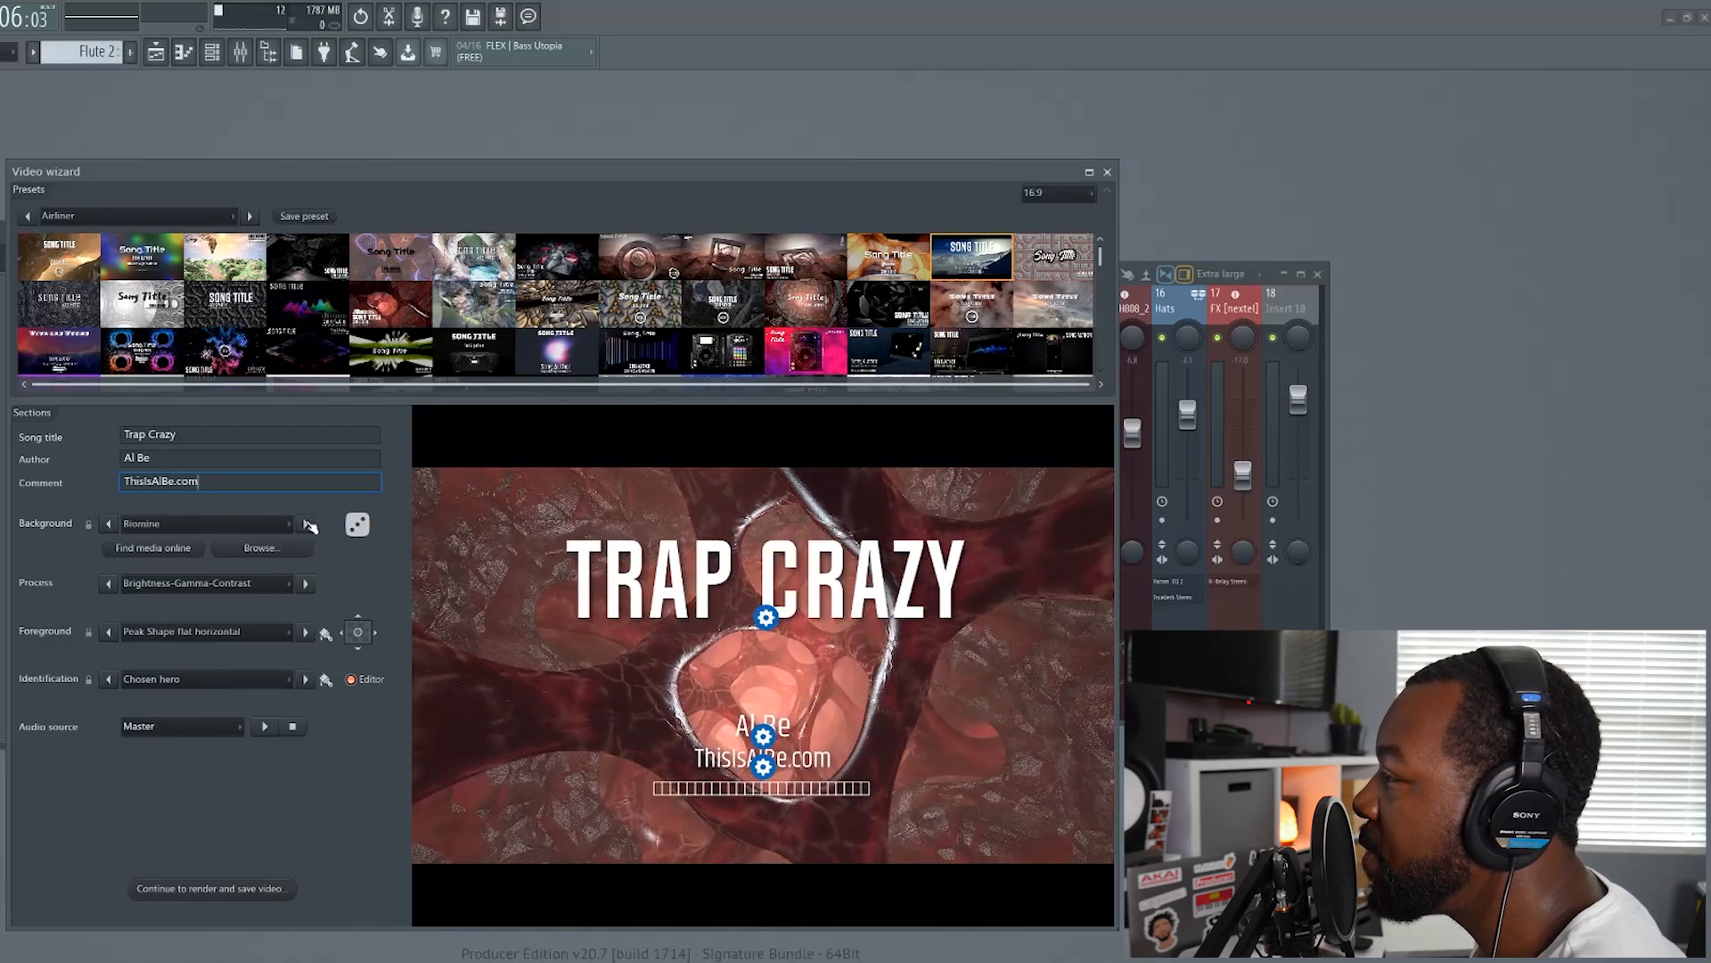
click(308, 525)
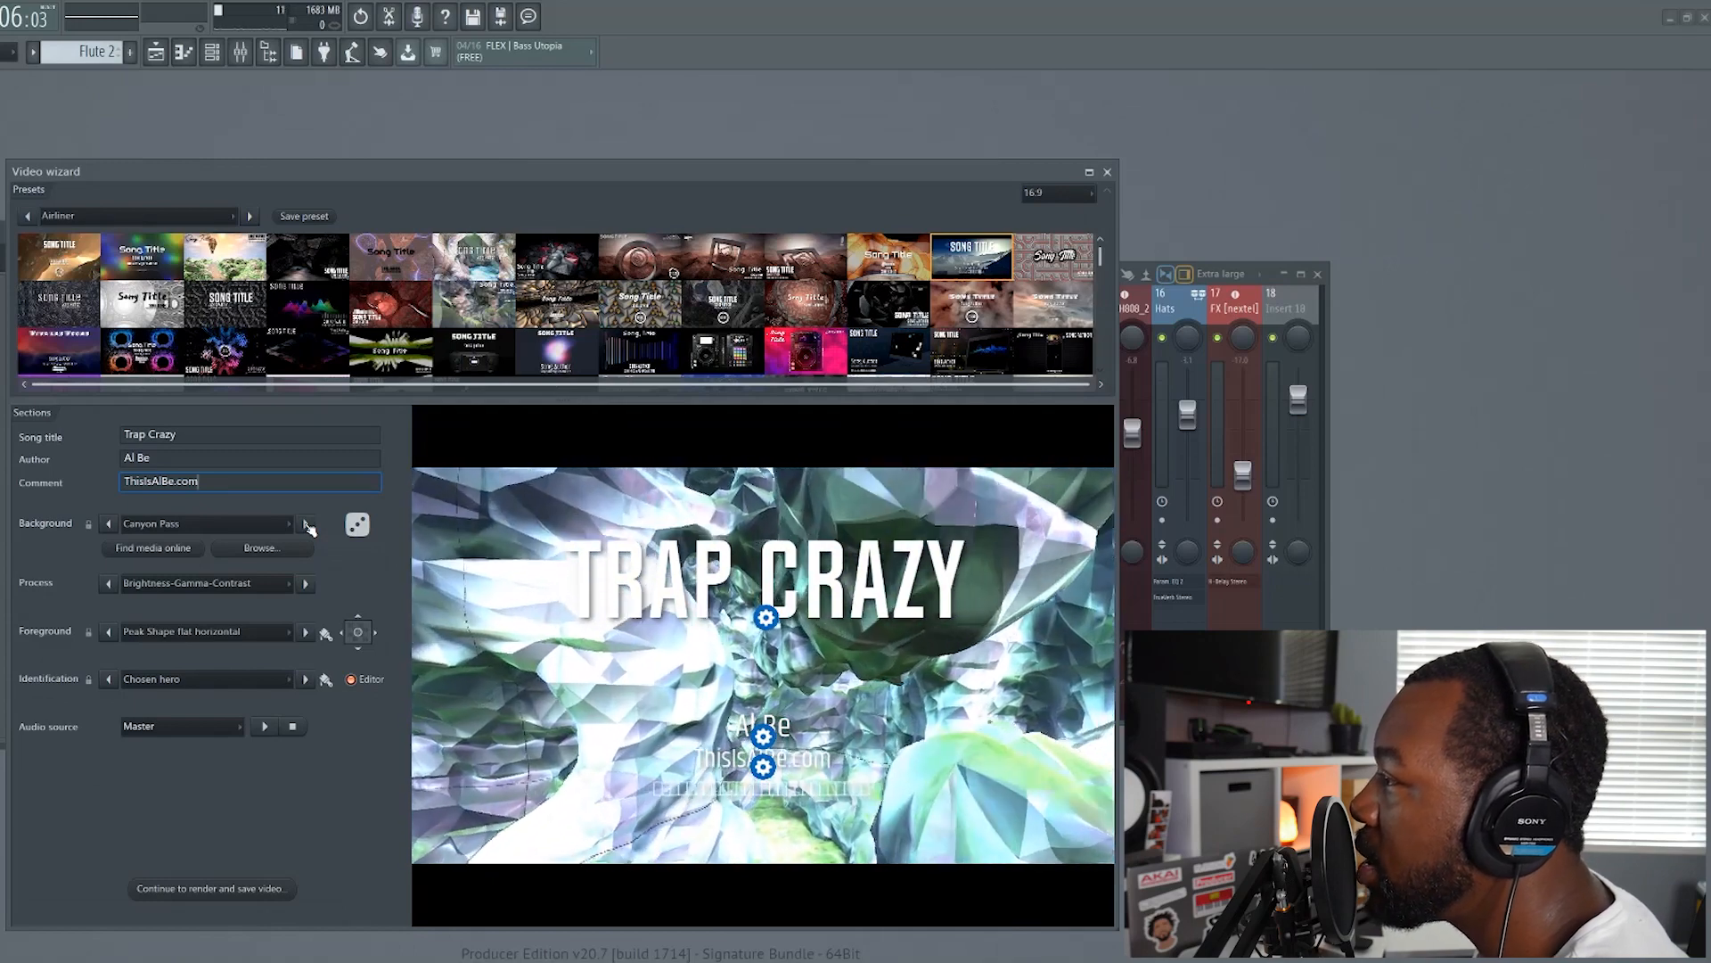
click(308, 524)
click(307, 524)
click(308, 524)
click(307, 524)
click(307, 524)
click(308, 524)
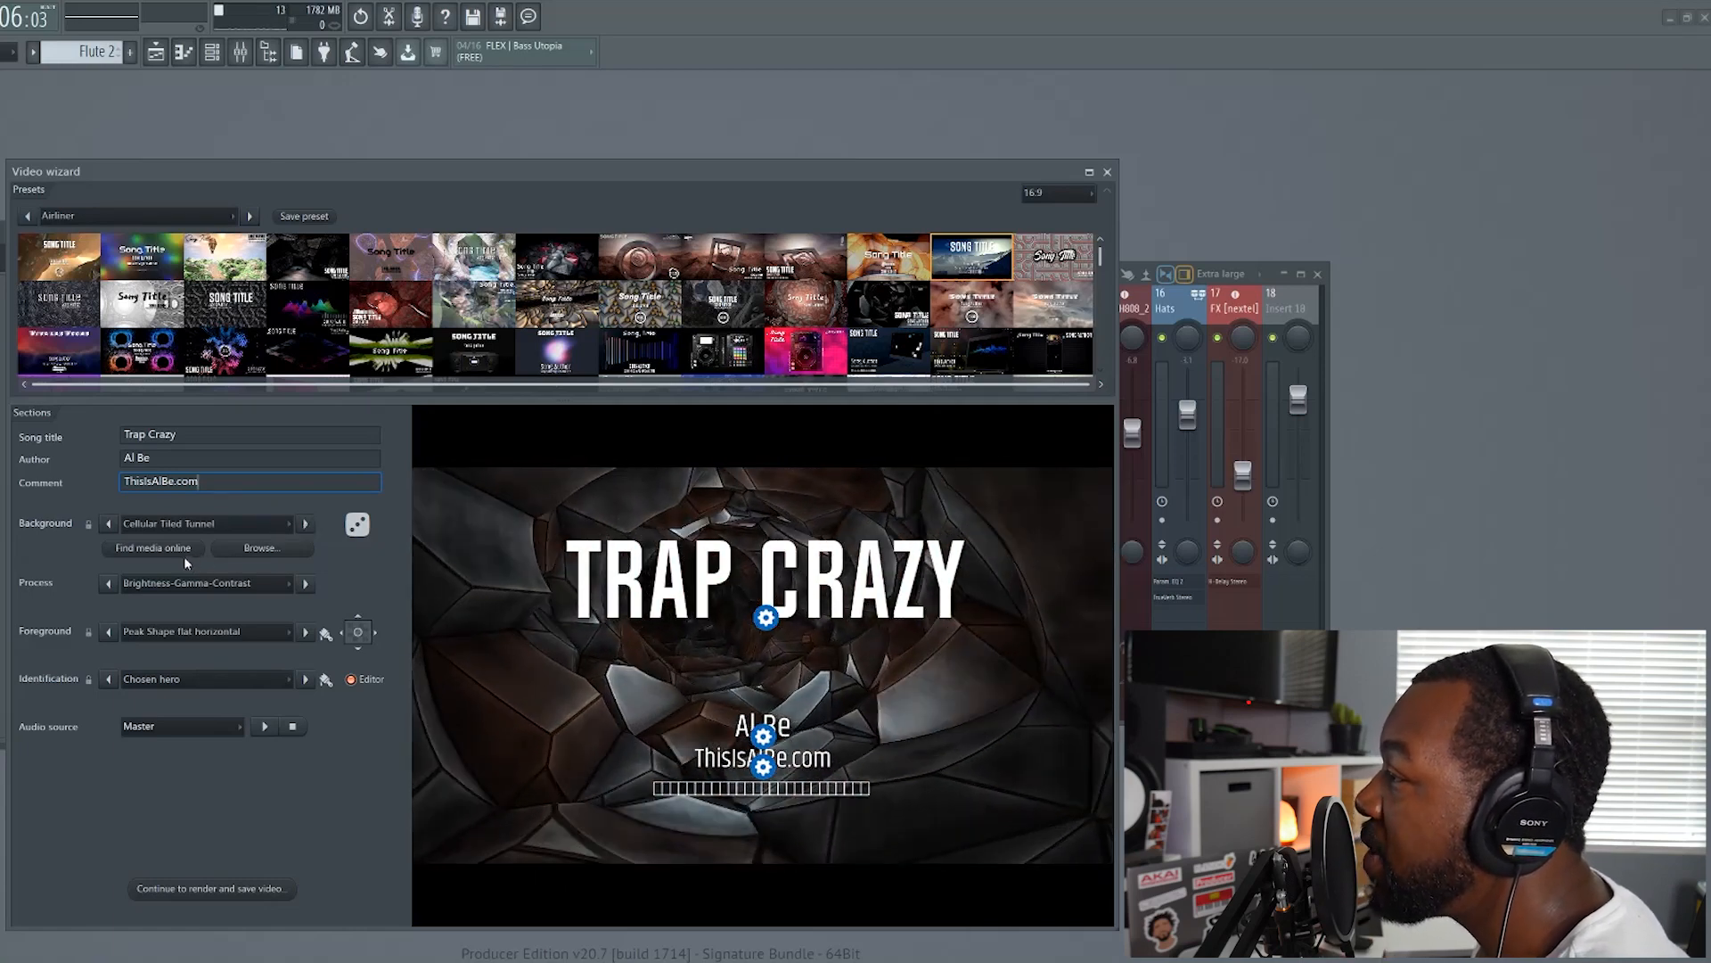
Browse the videos in the online media search, preview the palm-tree beach clip and use it as the background
click(175, 551)
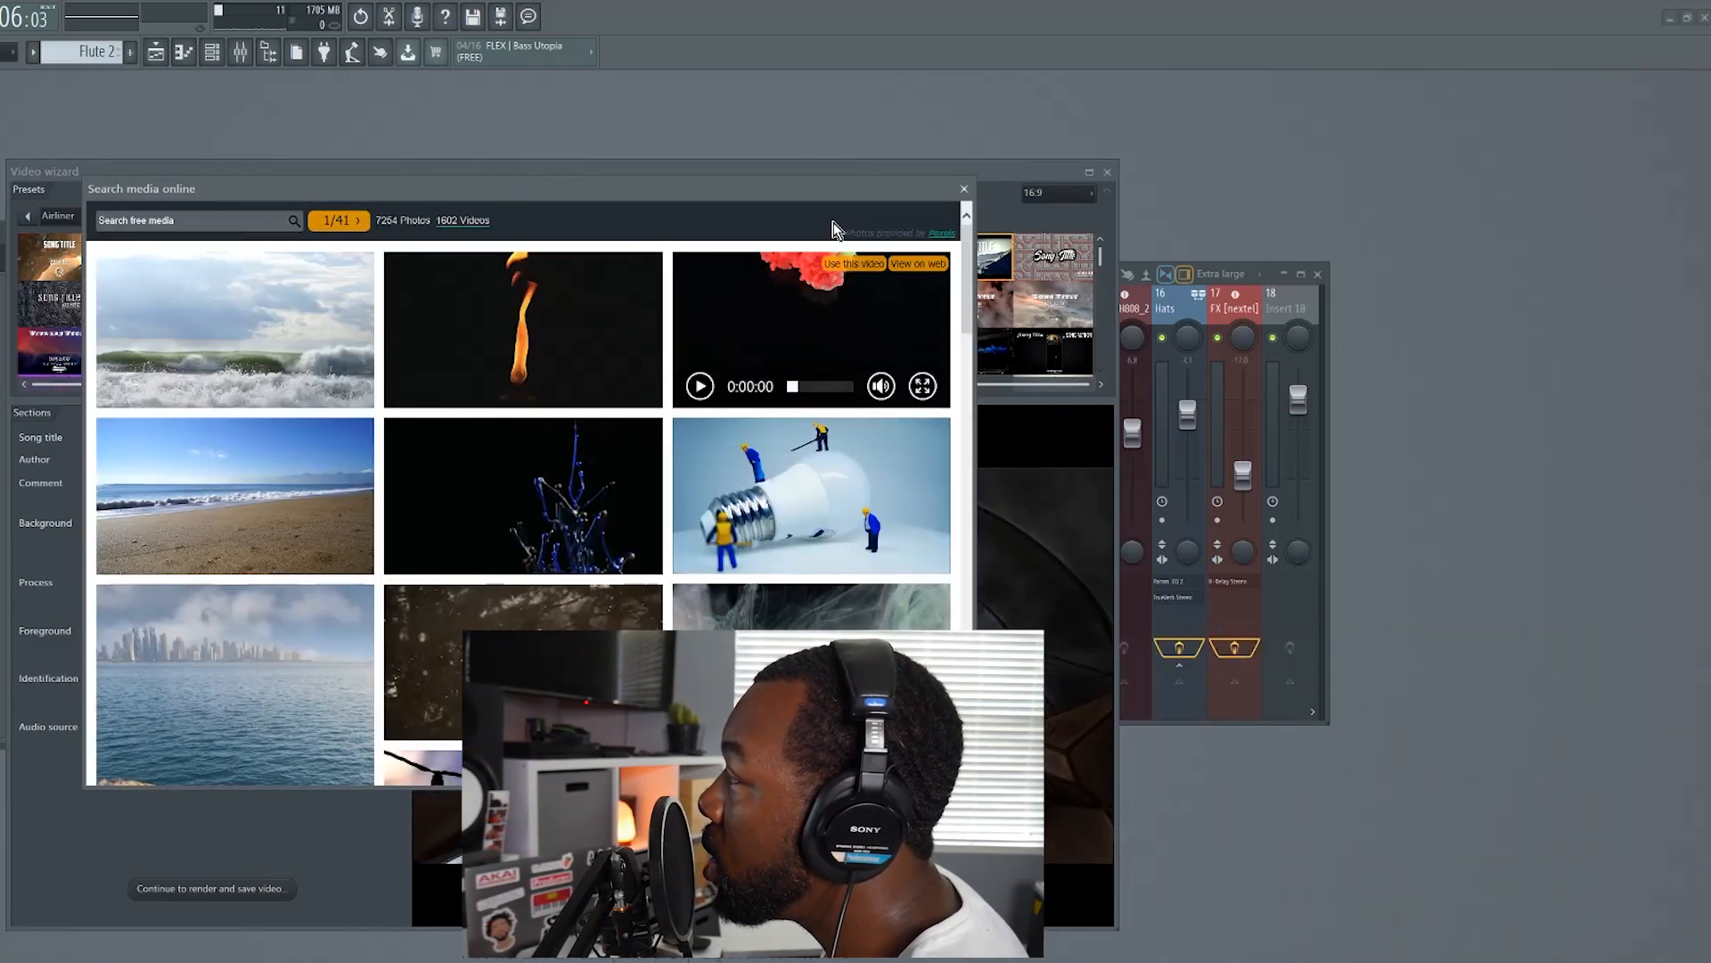
drag(800, 188, 1394, 134)
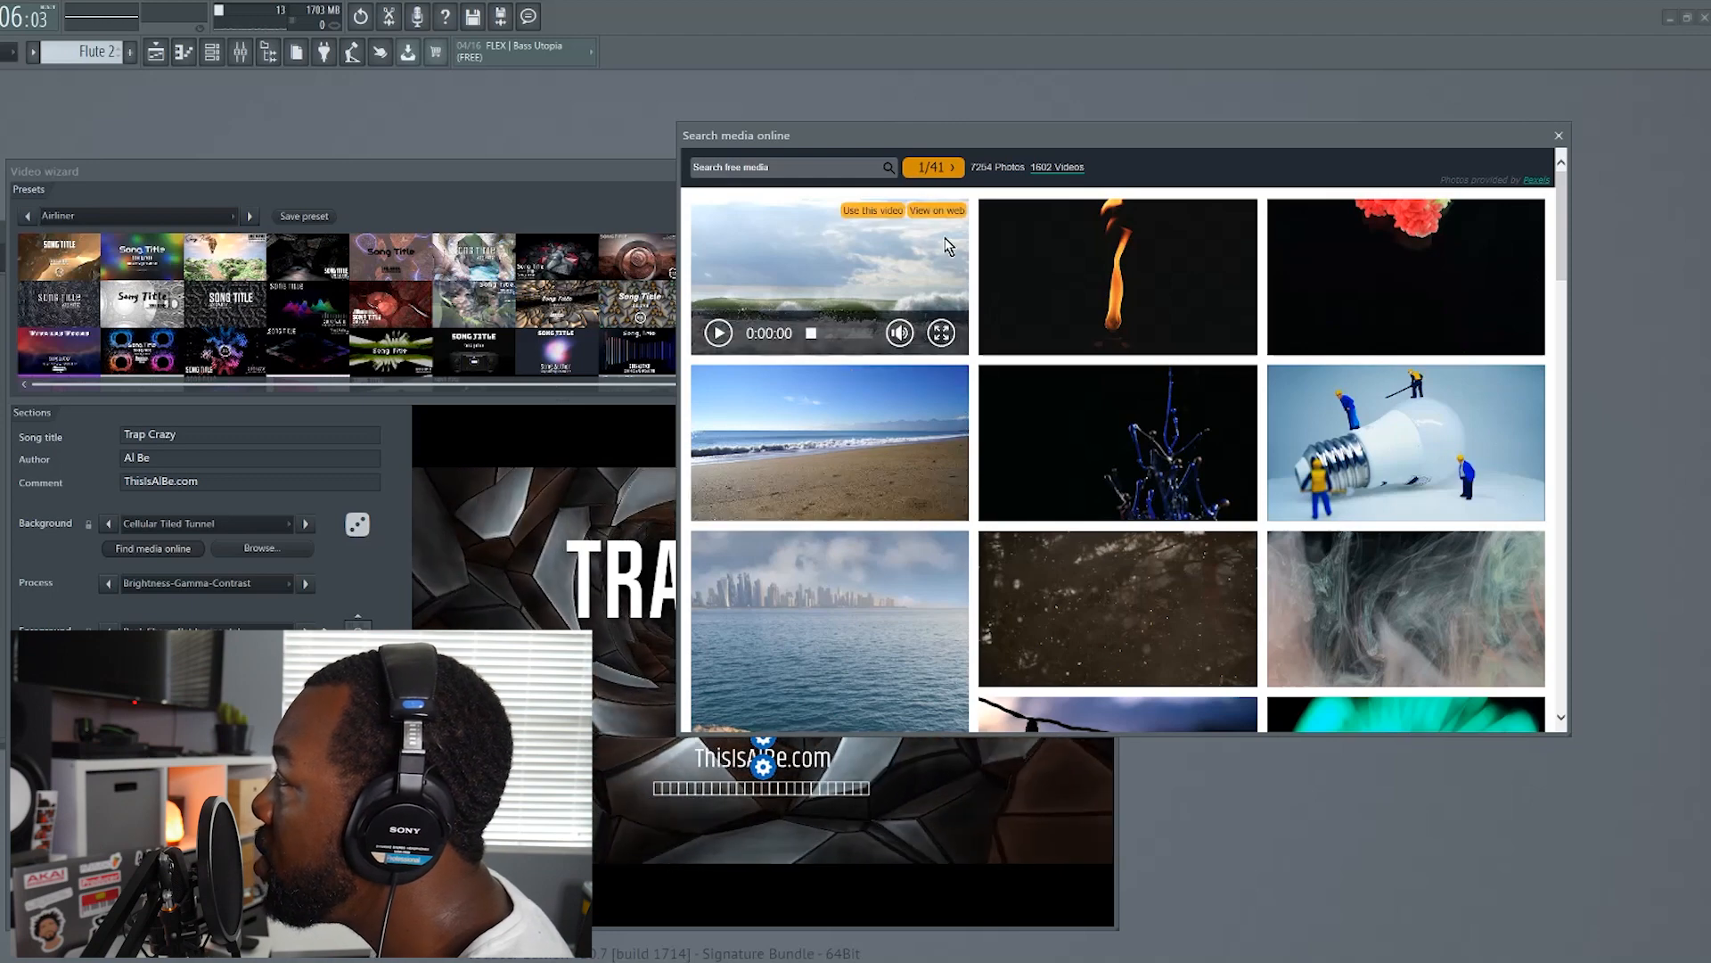
click(1058, 167)
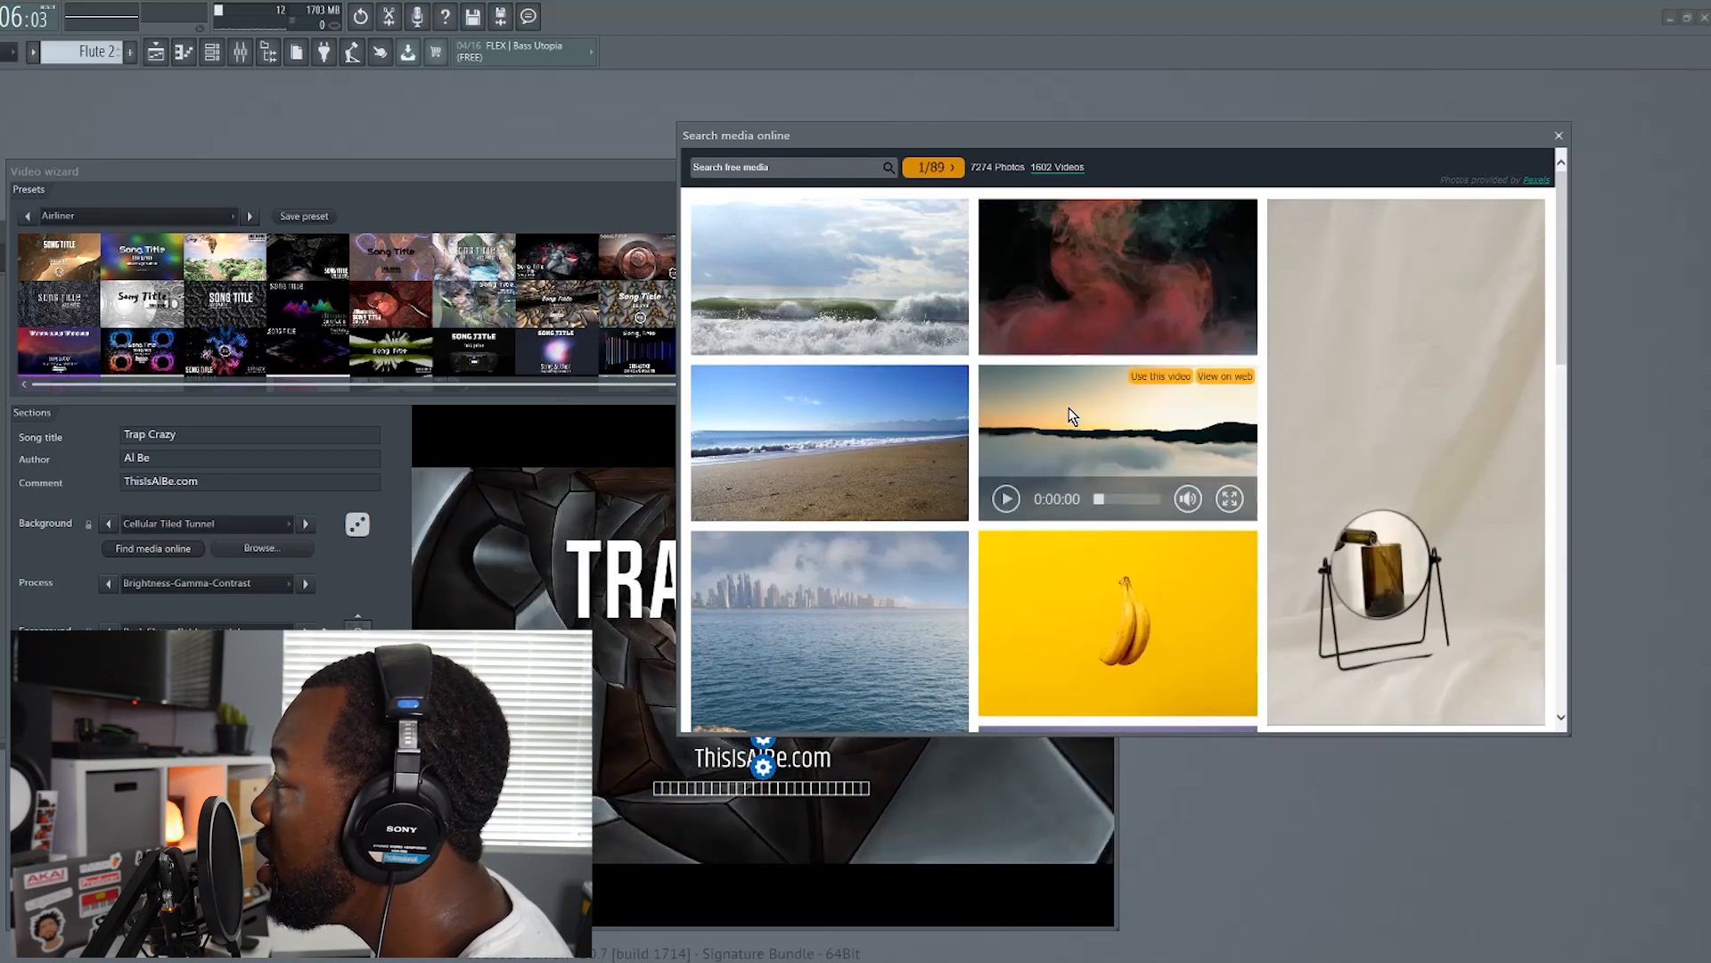
scroll(1087, 407, down, 8)
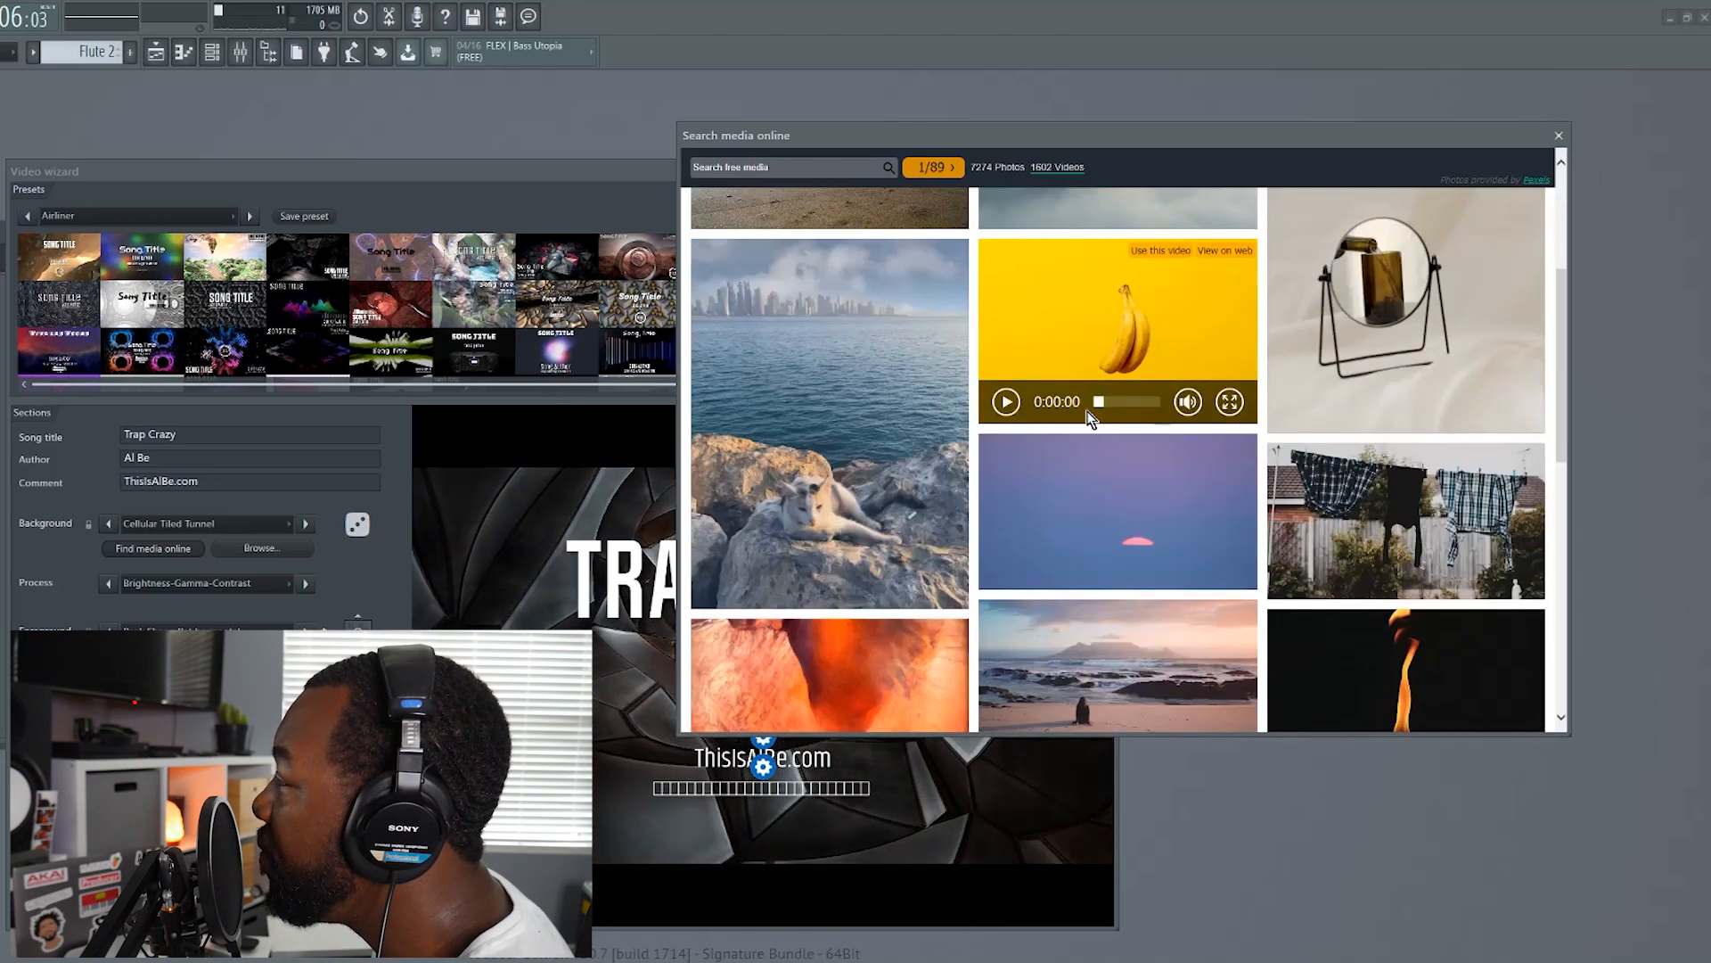
scroll(1311, 450, down, 3)
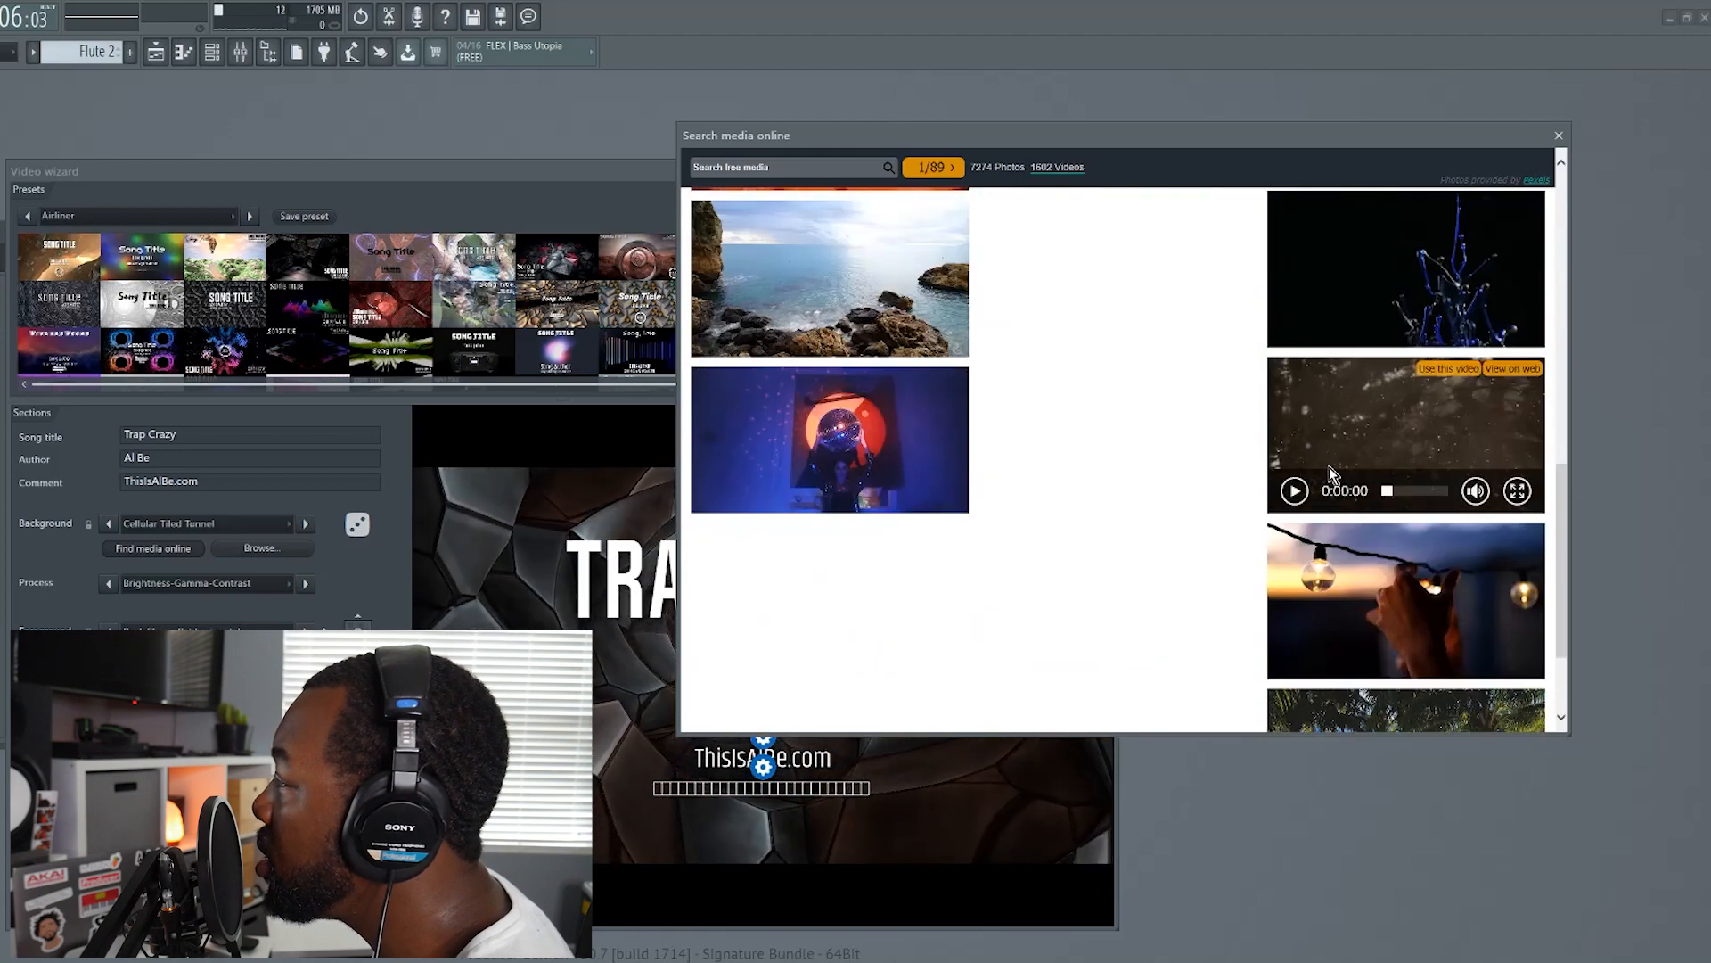
scroll(1336, 479, down, 2)
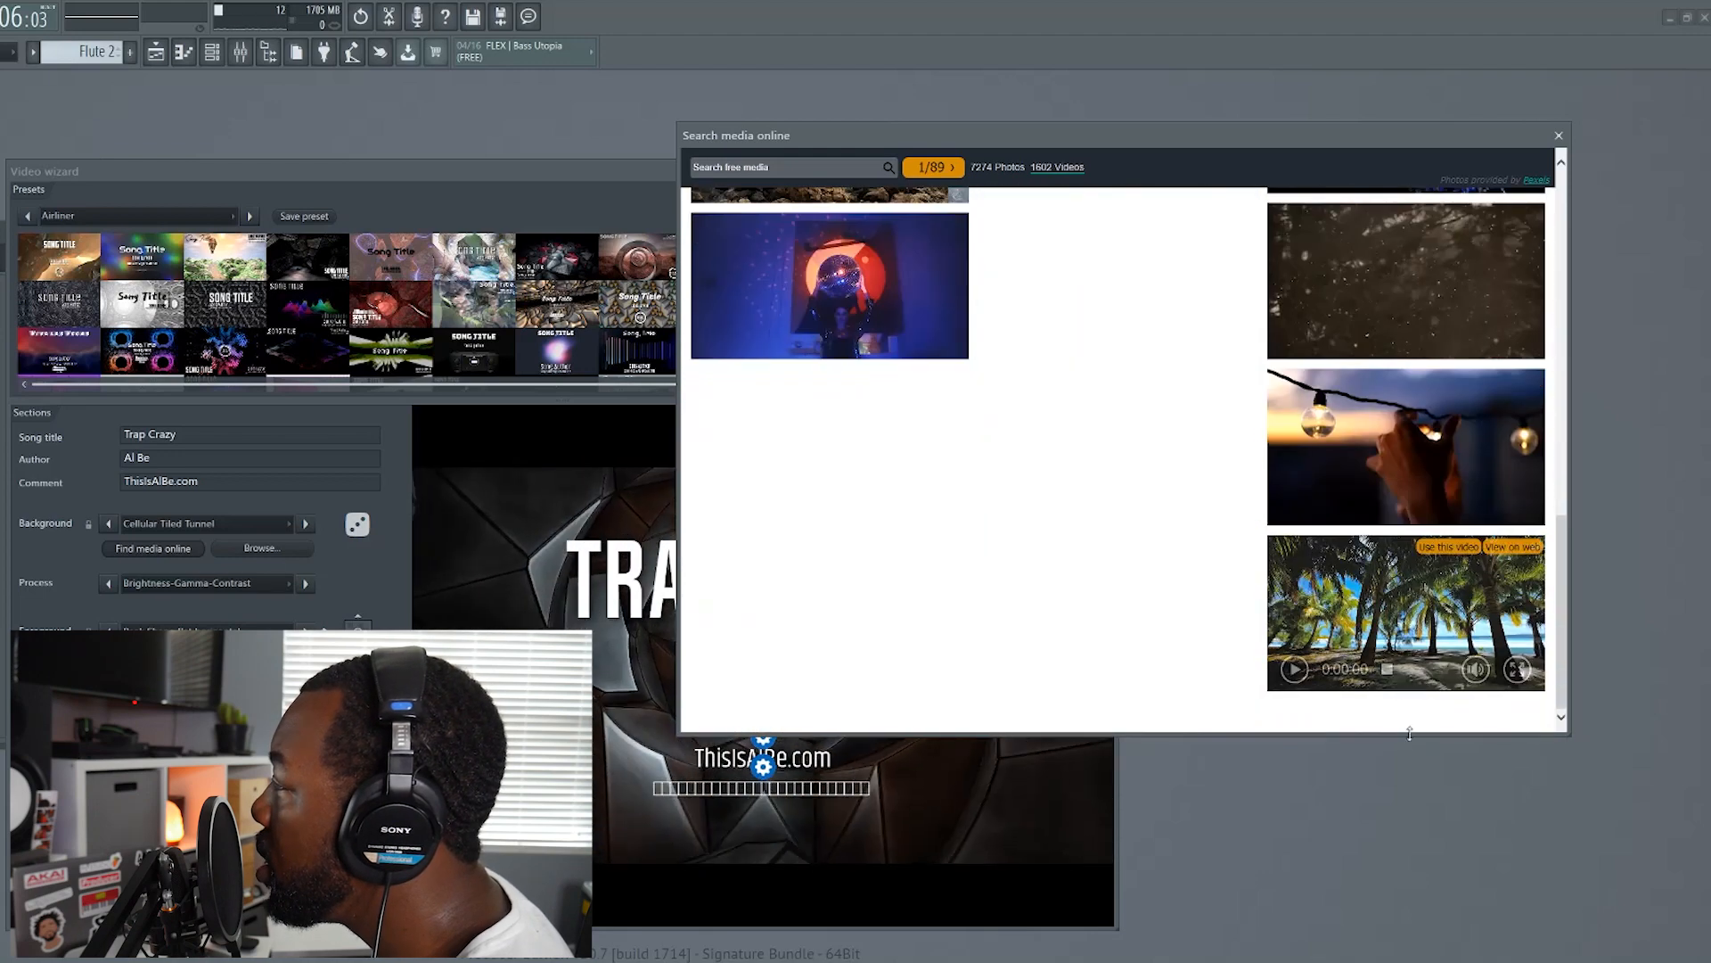
click(1294, 669)
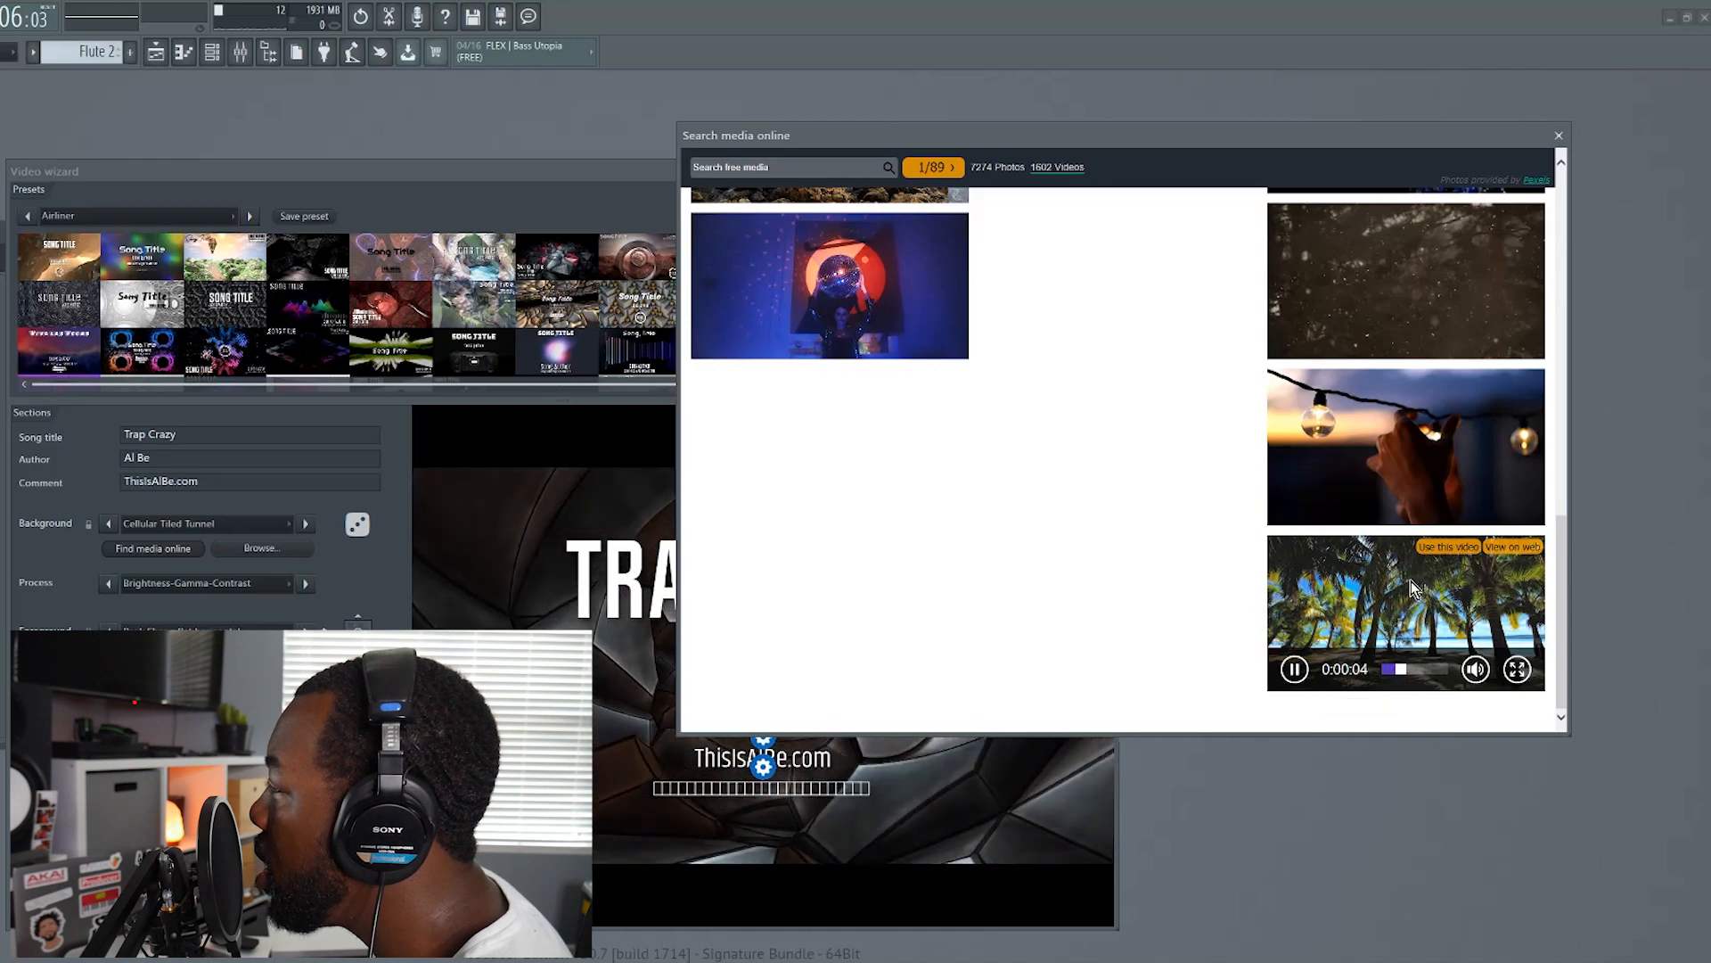
click(1445, 548)
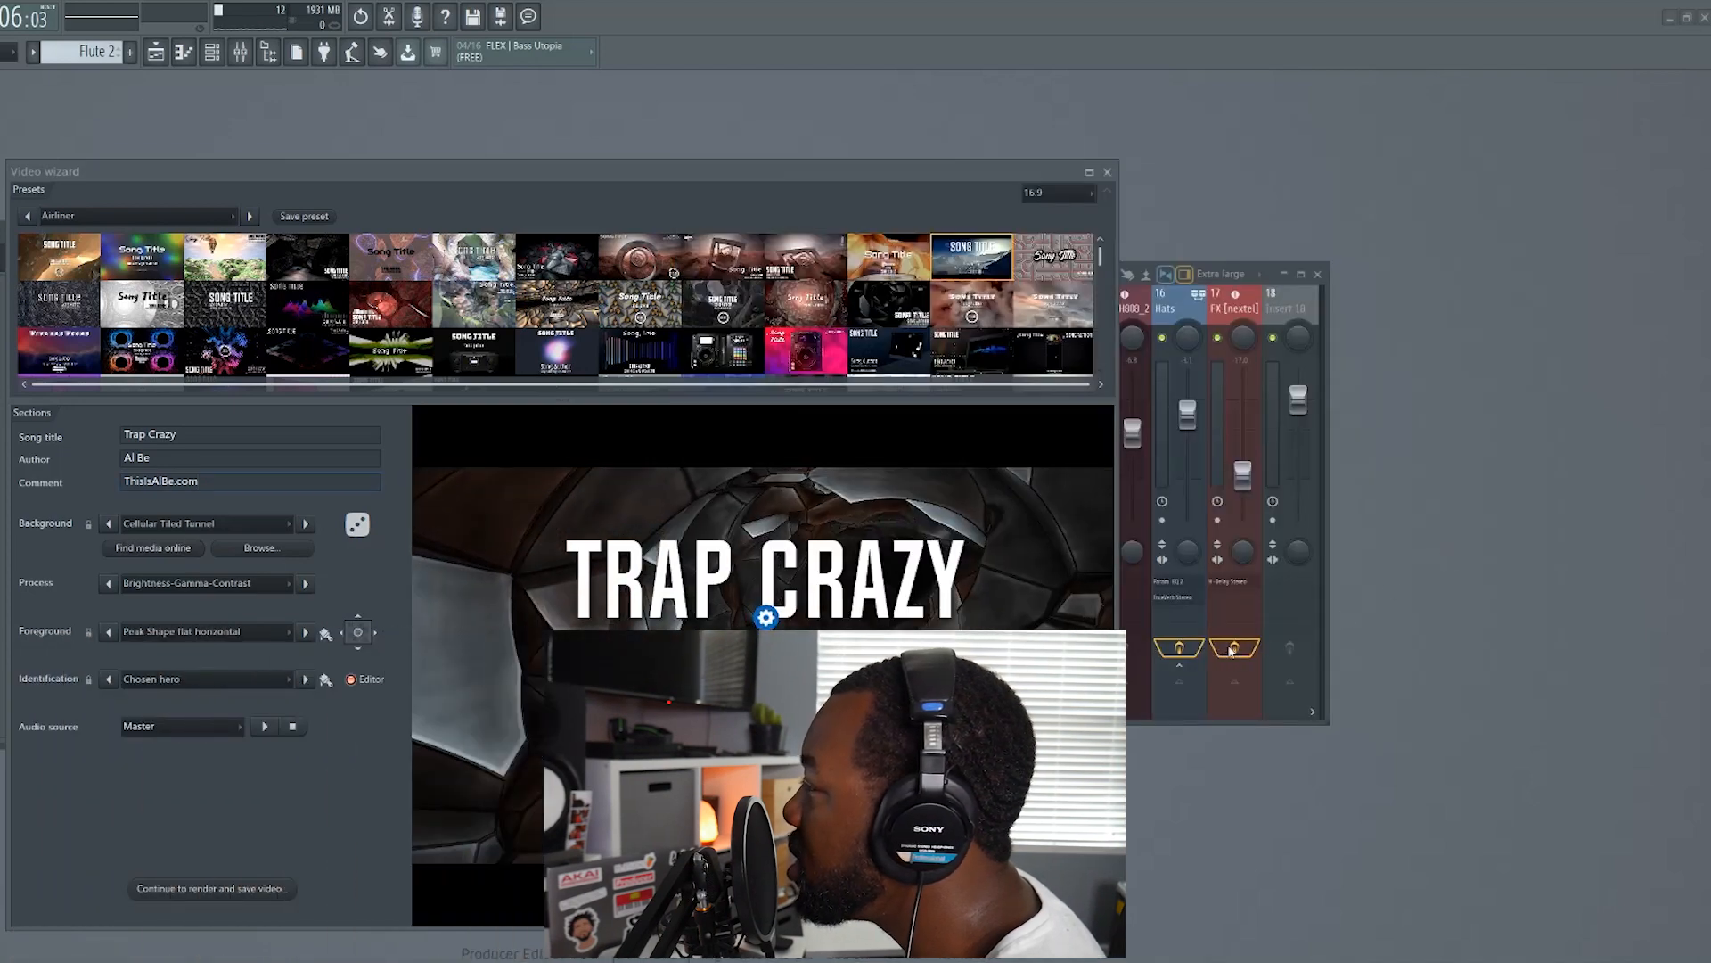
Try process effects such as Edge Detect, Dot Matrix and Blooming, and preview AudioShake with the song playing
click(306, 584)
click(306, 583)
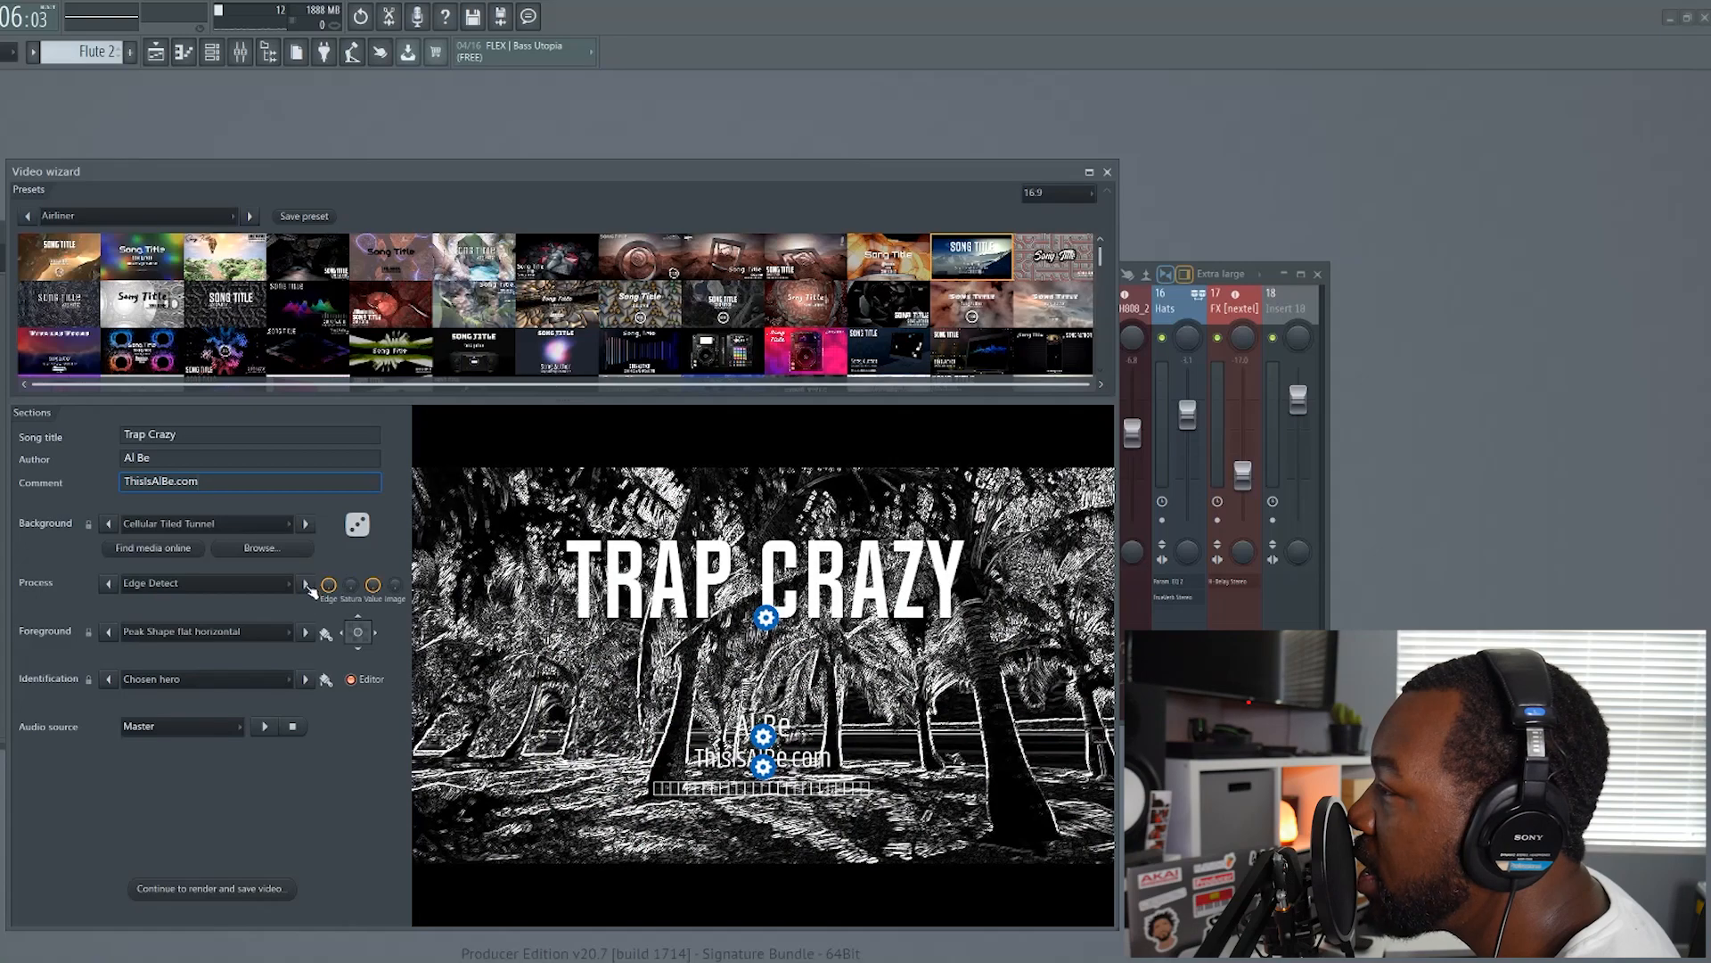
click(109, 583)
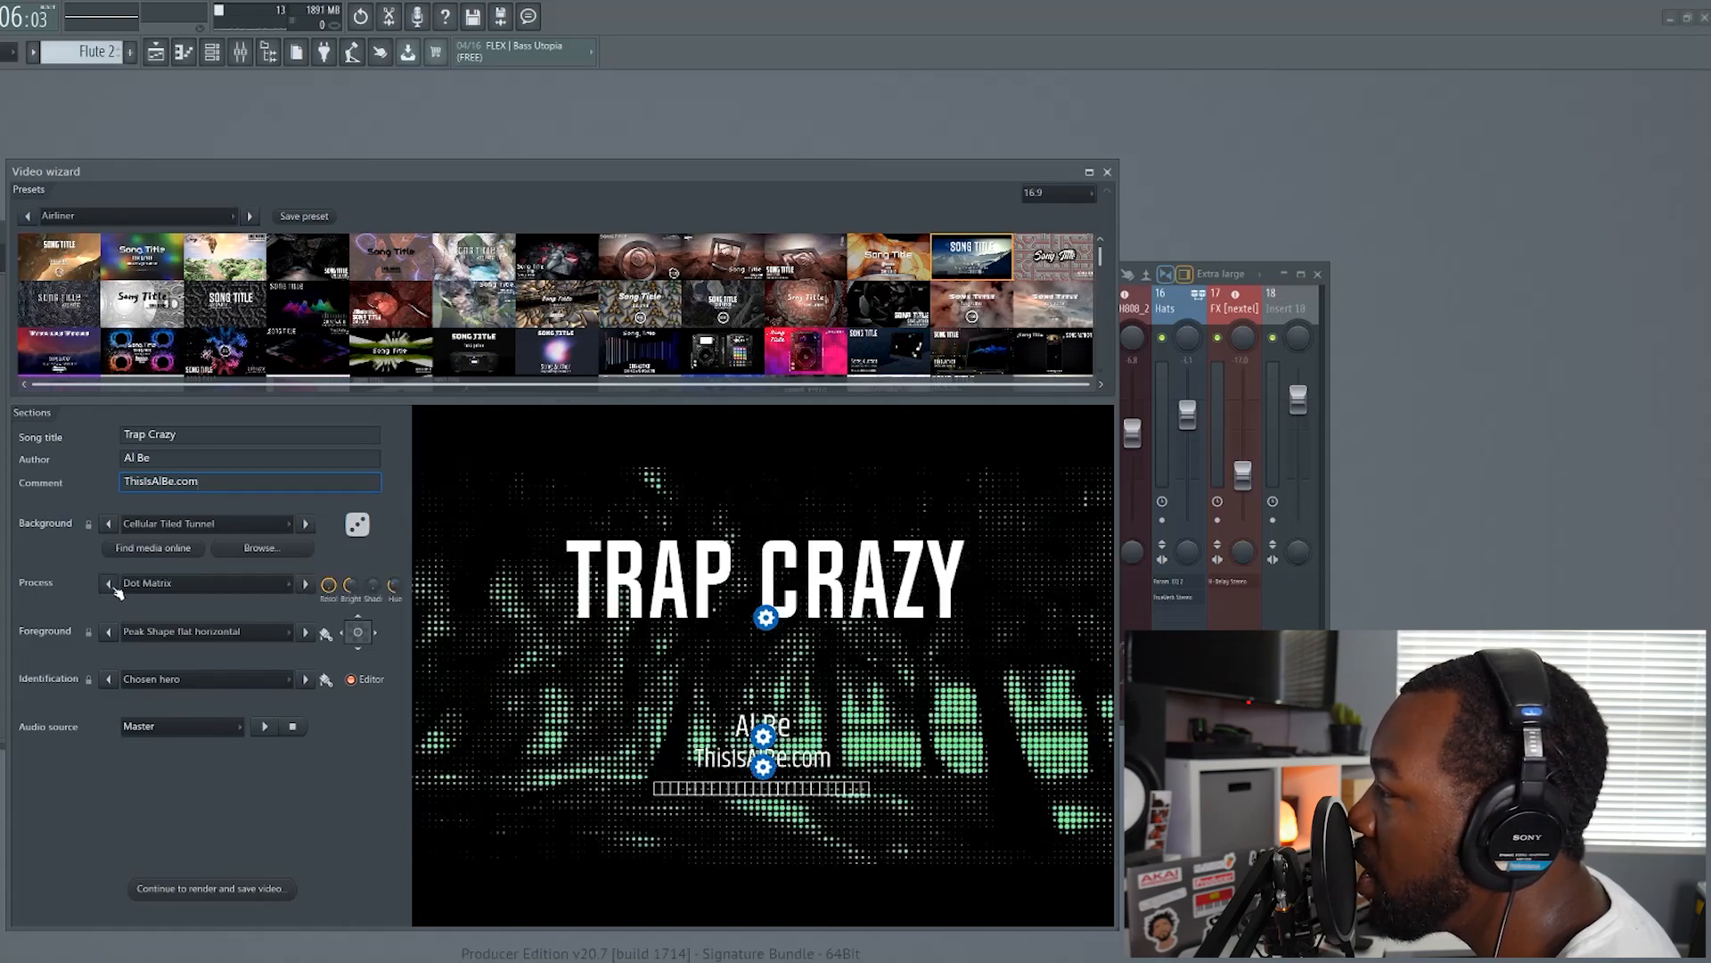
click(109, 584)
click(108, 584)
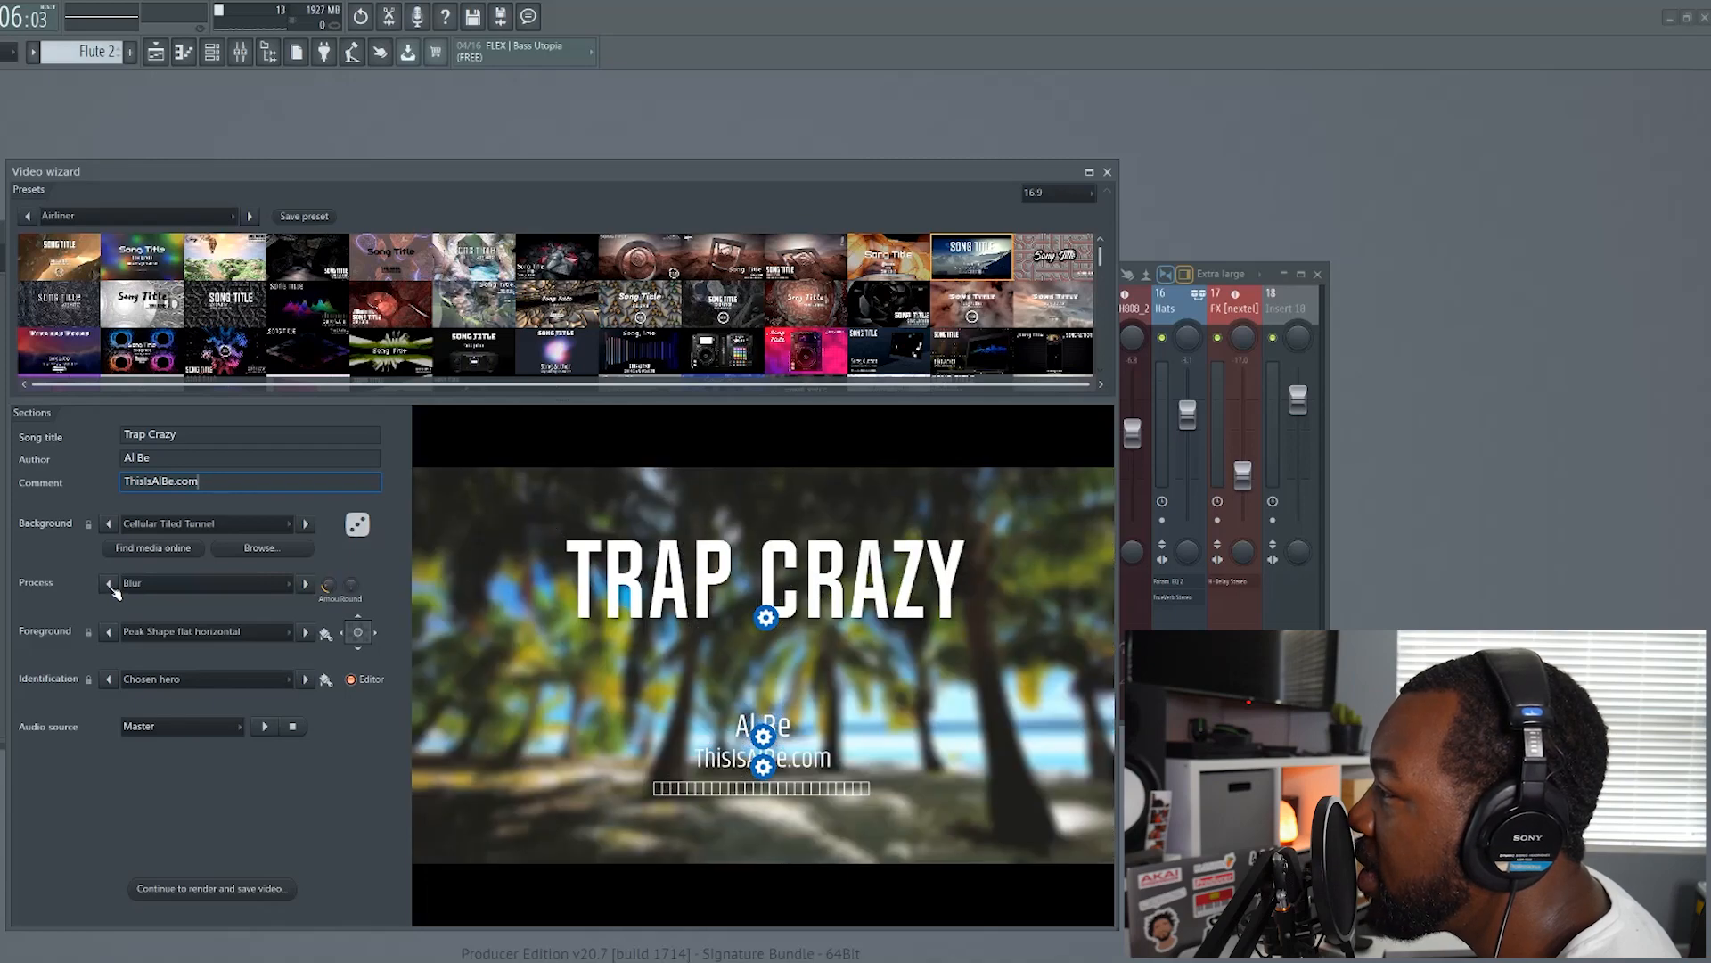
click(108, 584)
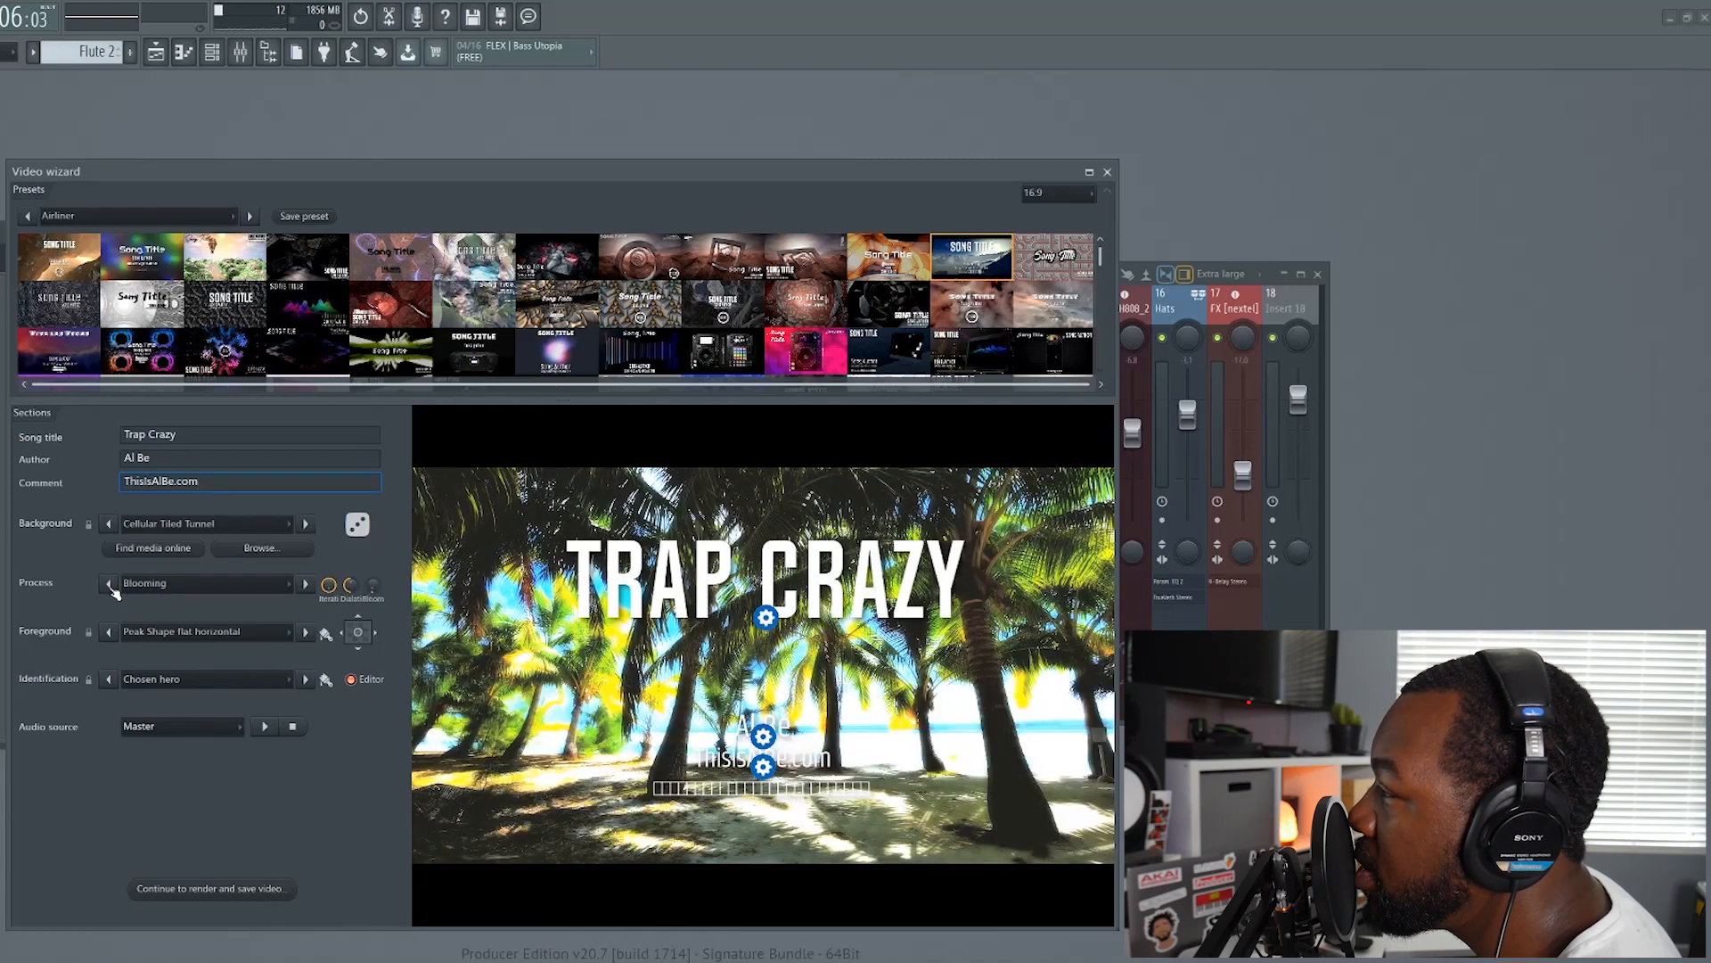
click(109, 584)
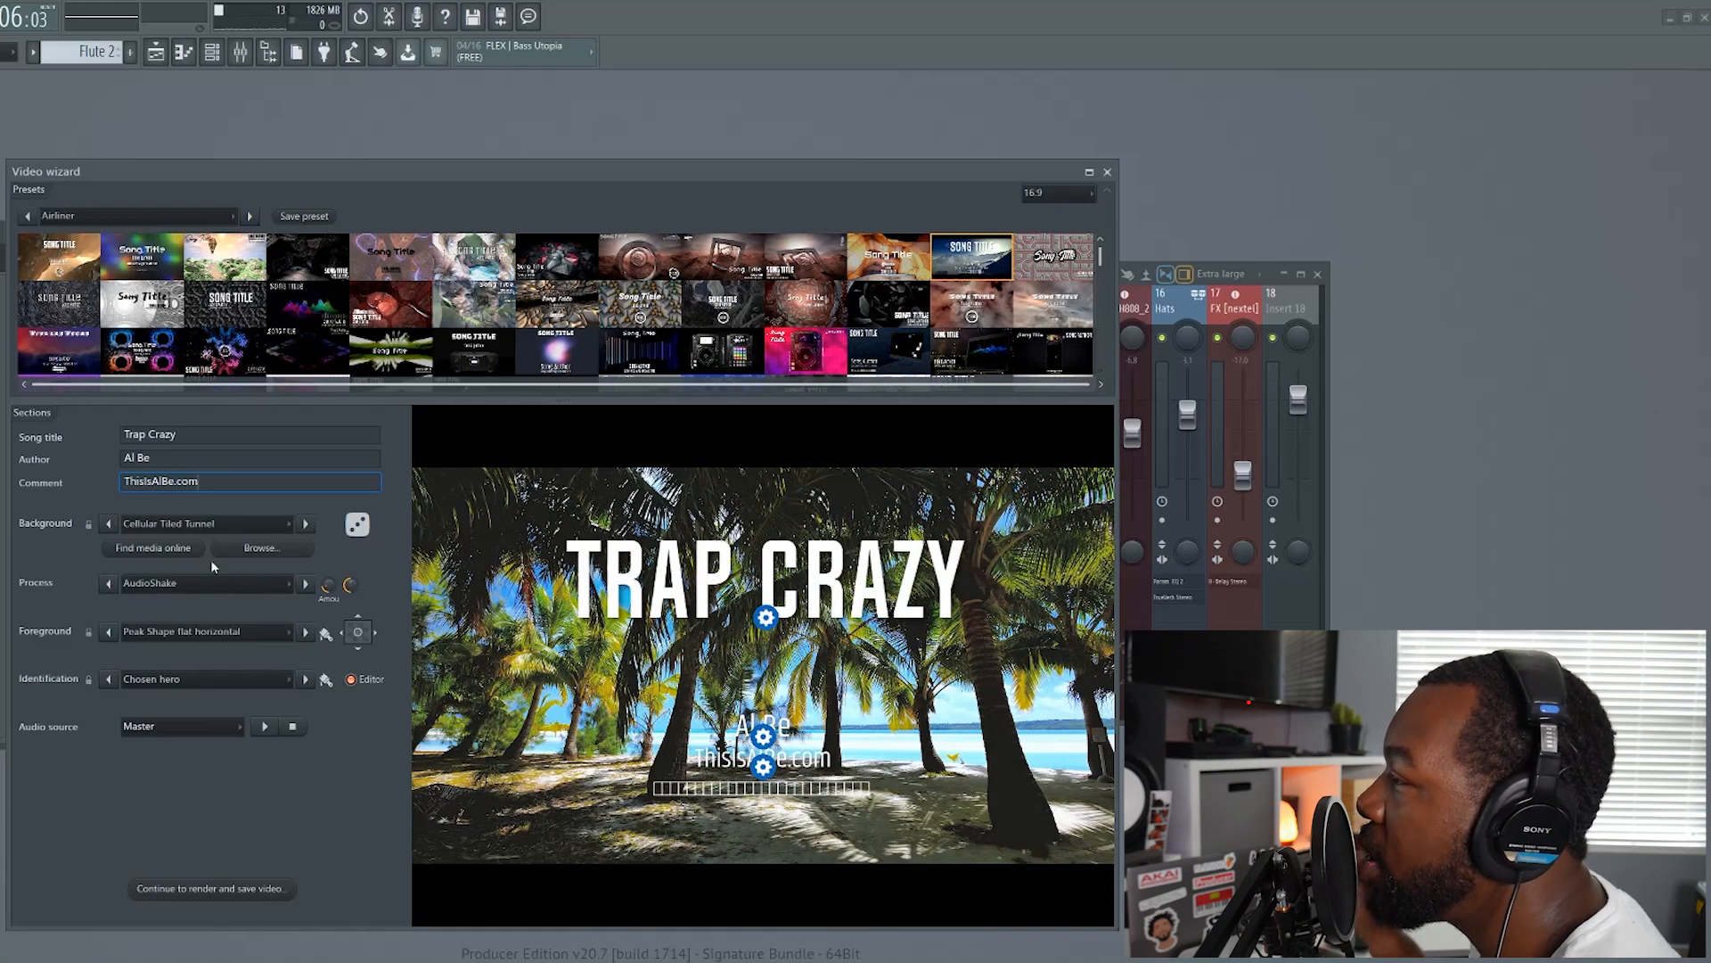
click(264, 727)
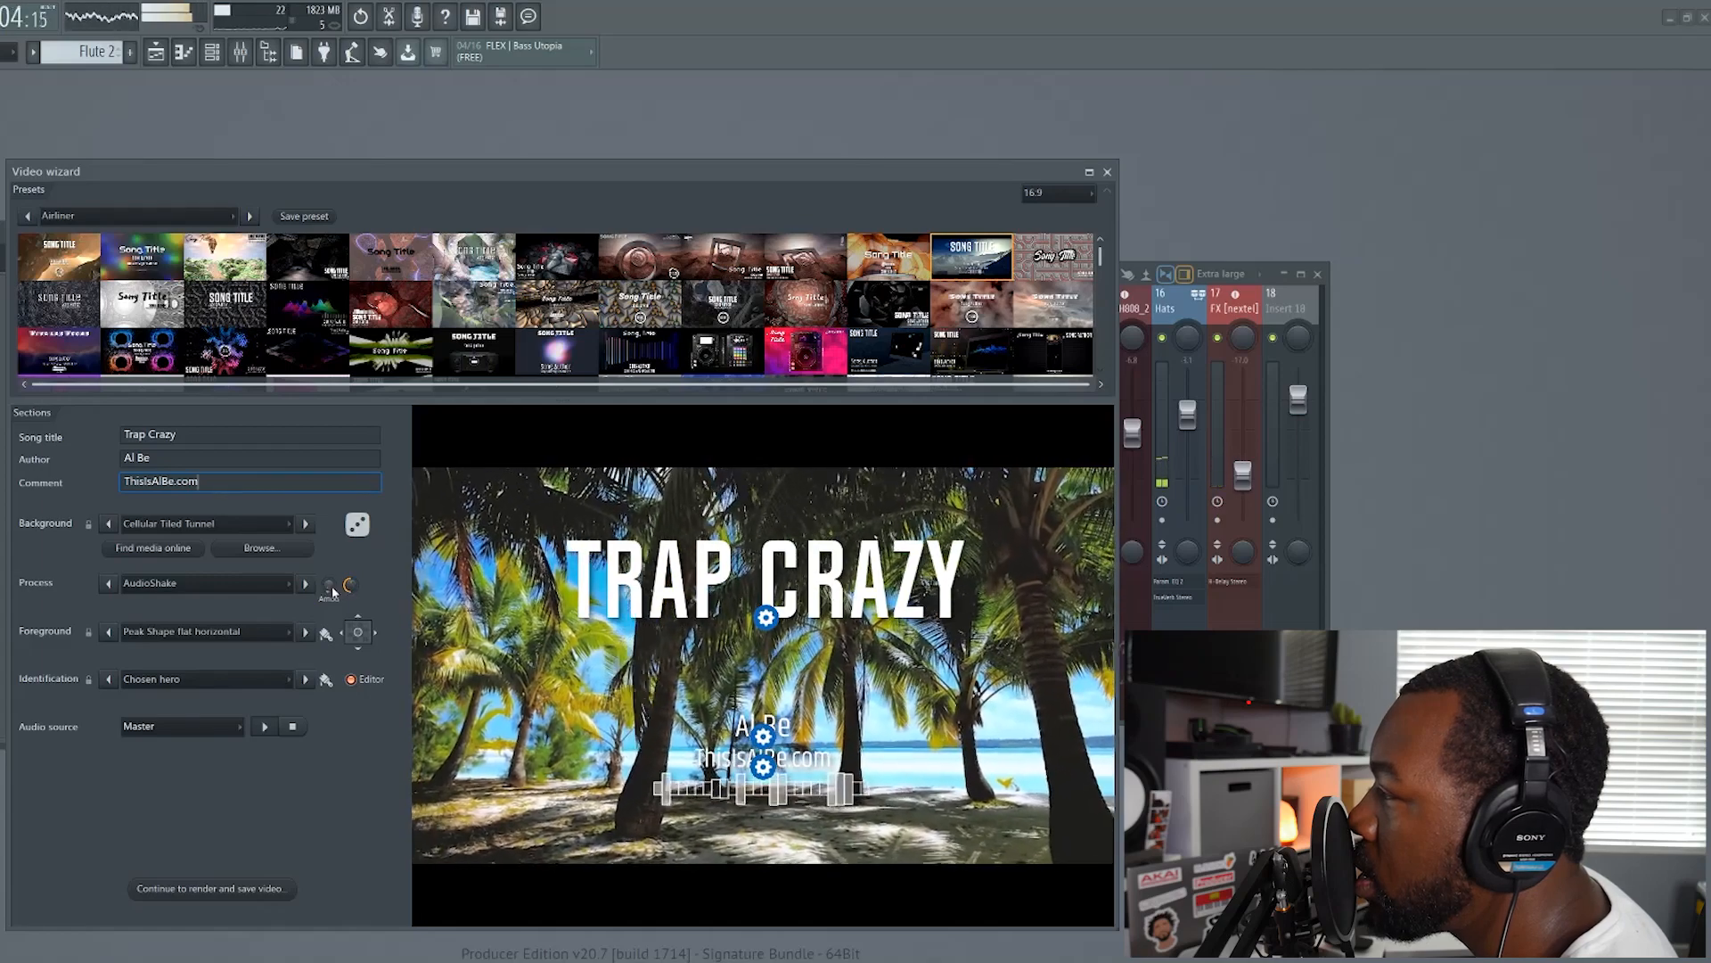
click(266, 727)
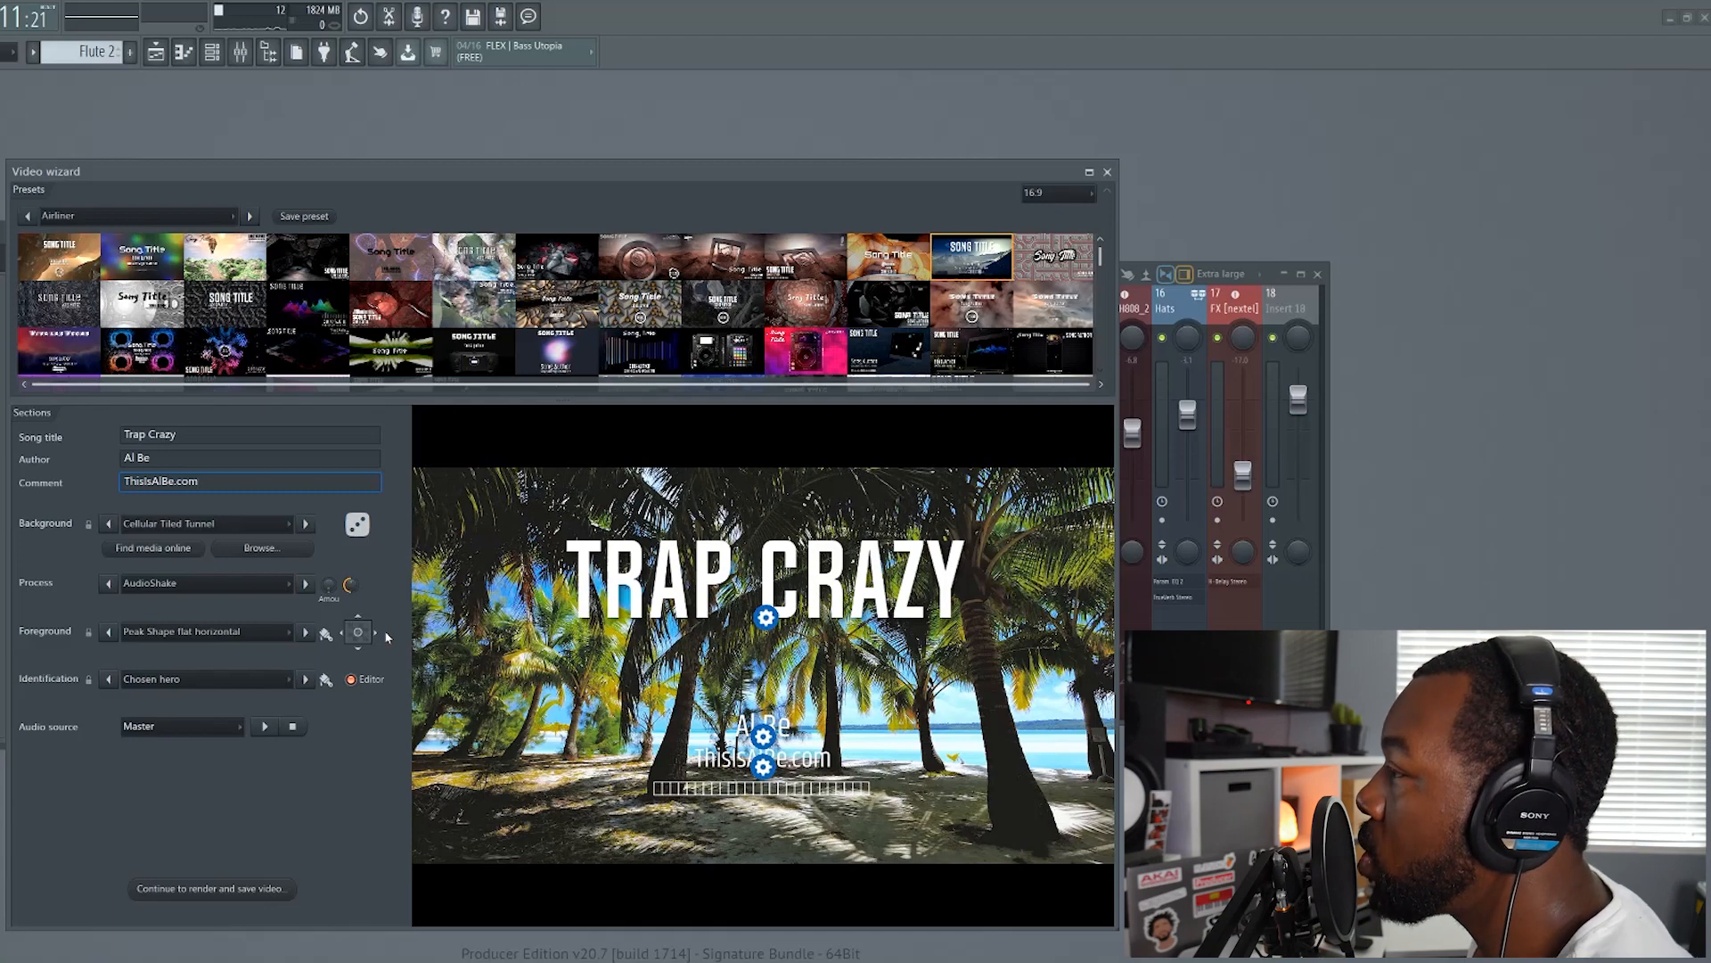
Set the process effect to Blur and the foreground to Peak Shape flat vertical skew
click(304, 585)
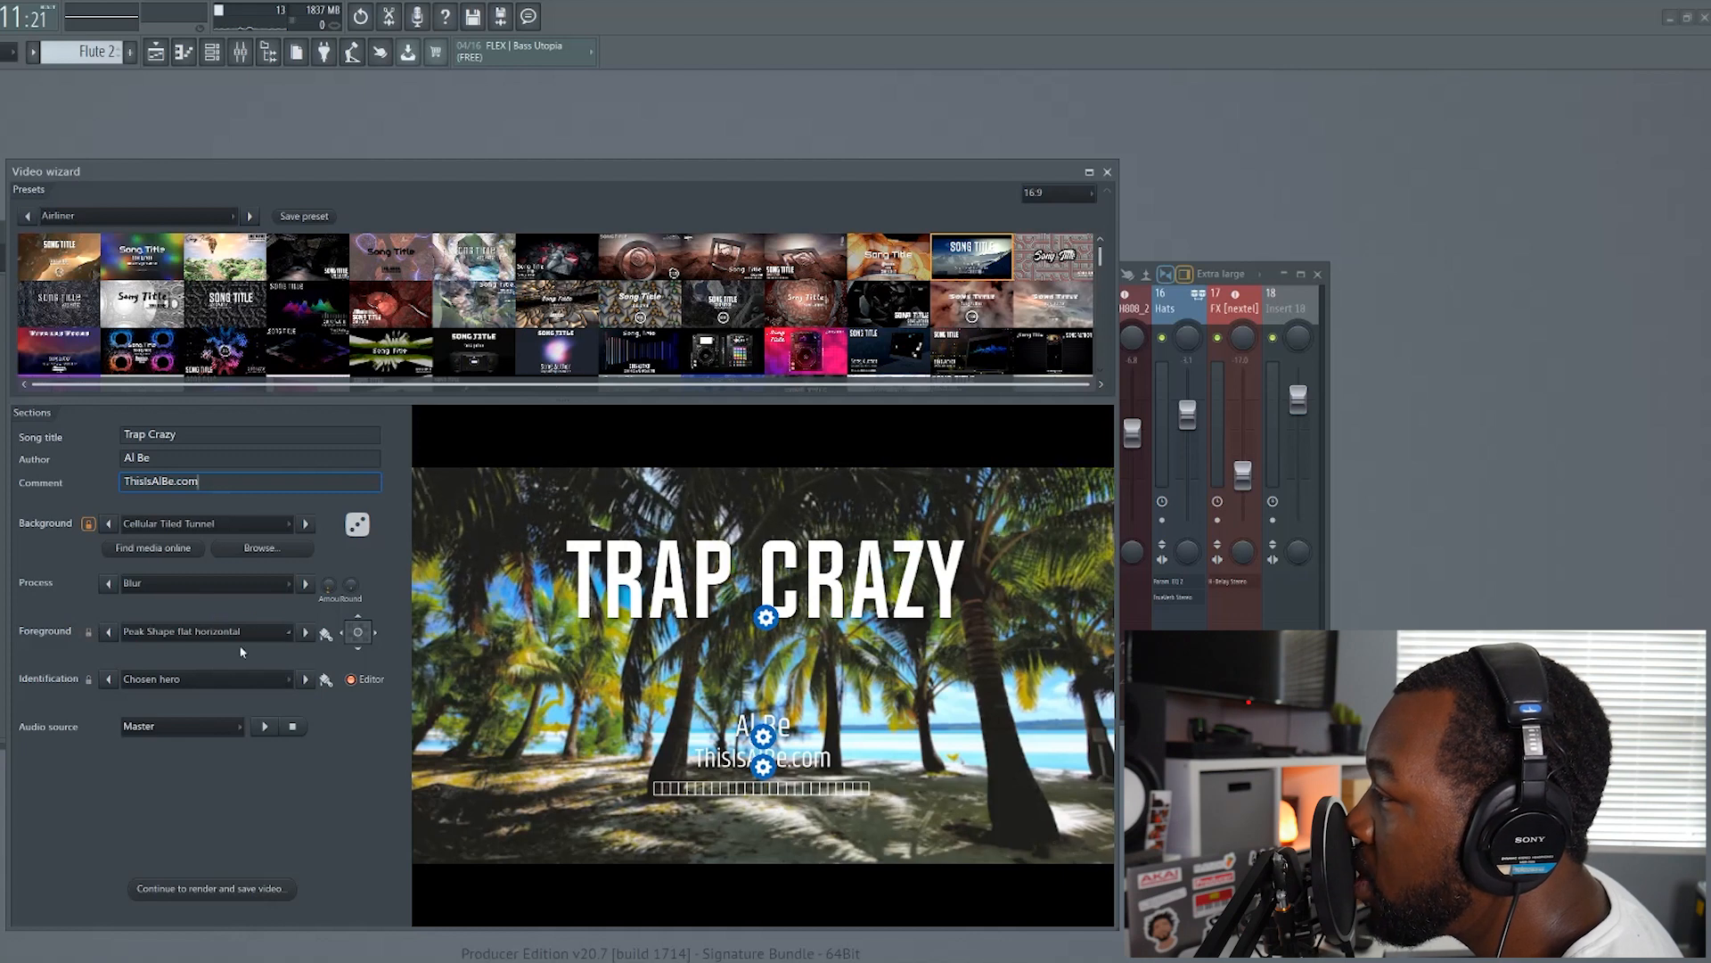
click(309, 634)
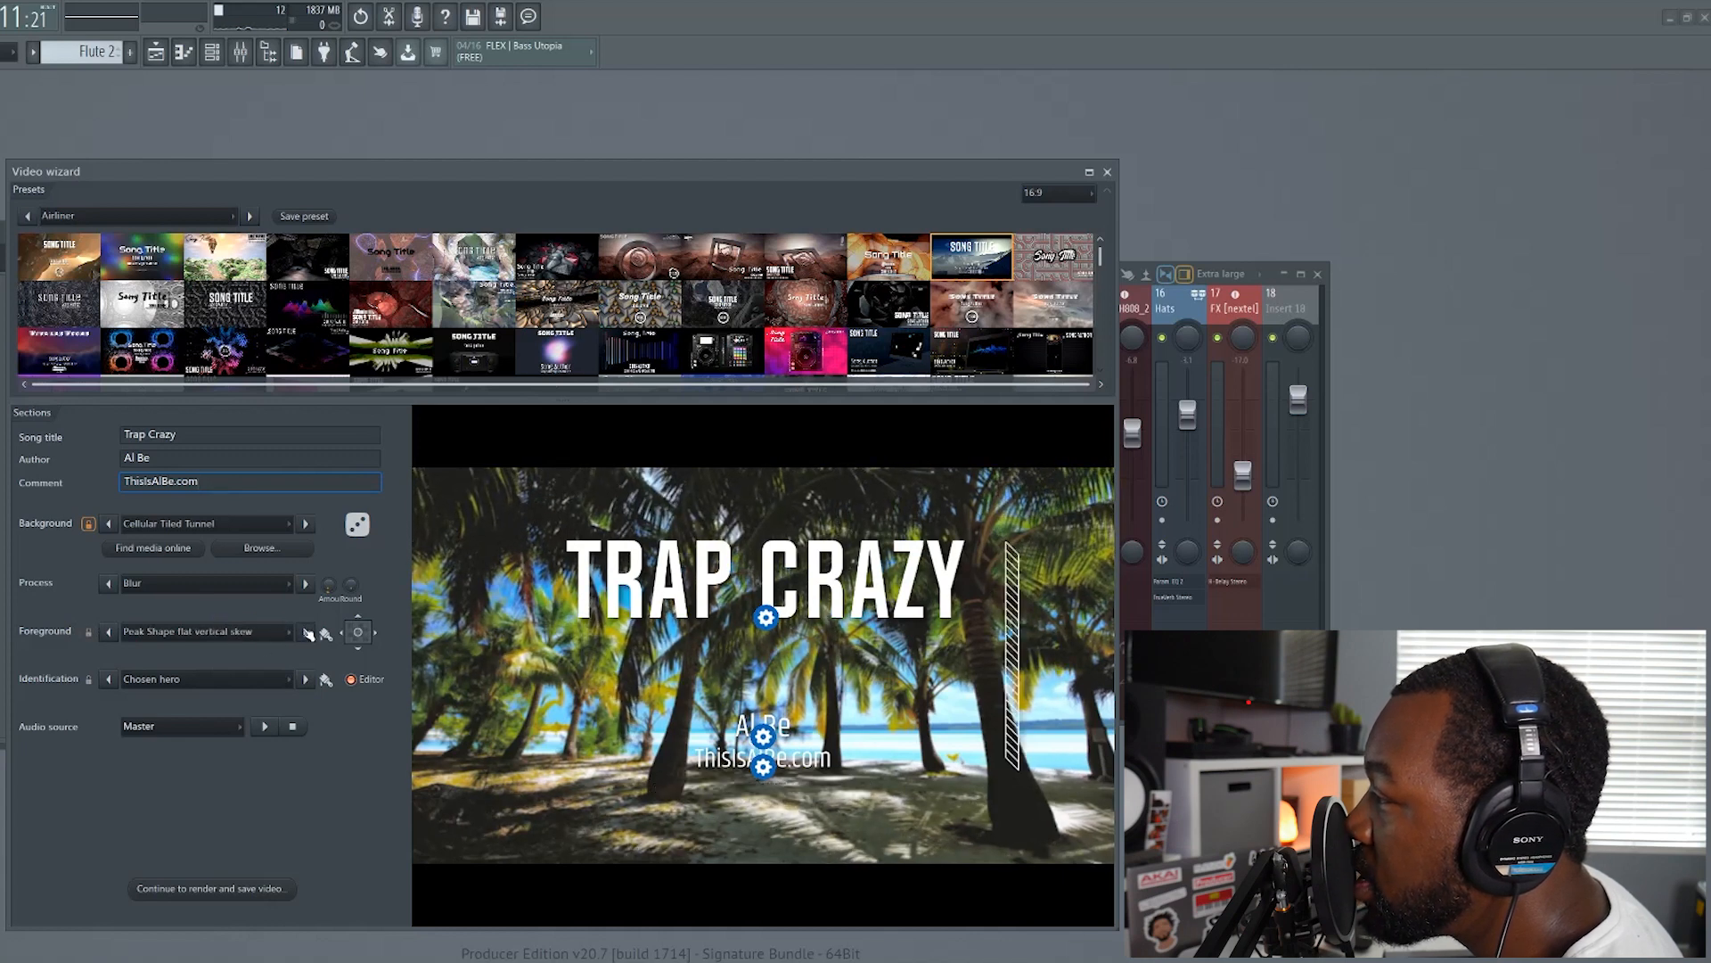
Try the Peak Shape foregrounds, including full circle, then set the foreground to Spline peaks big and preview it with the song
click(308, 634)
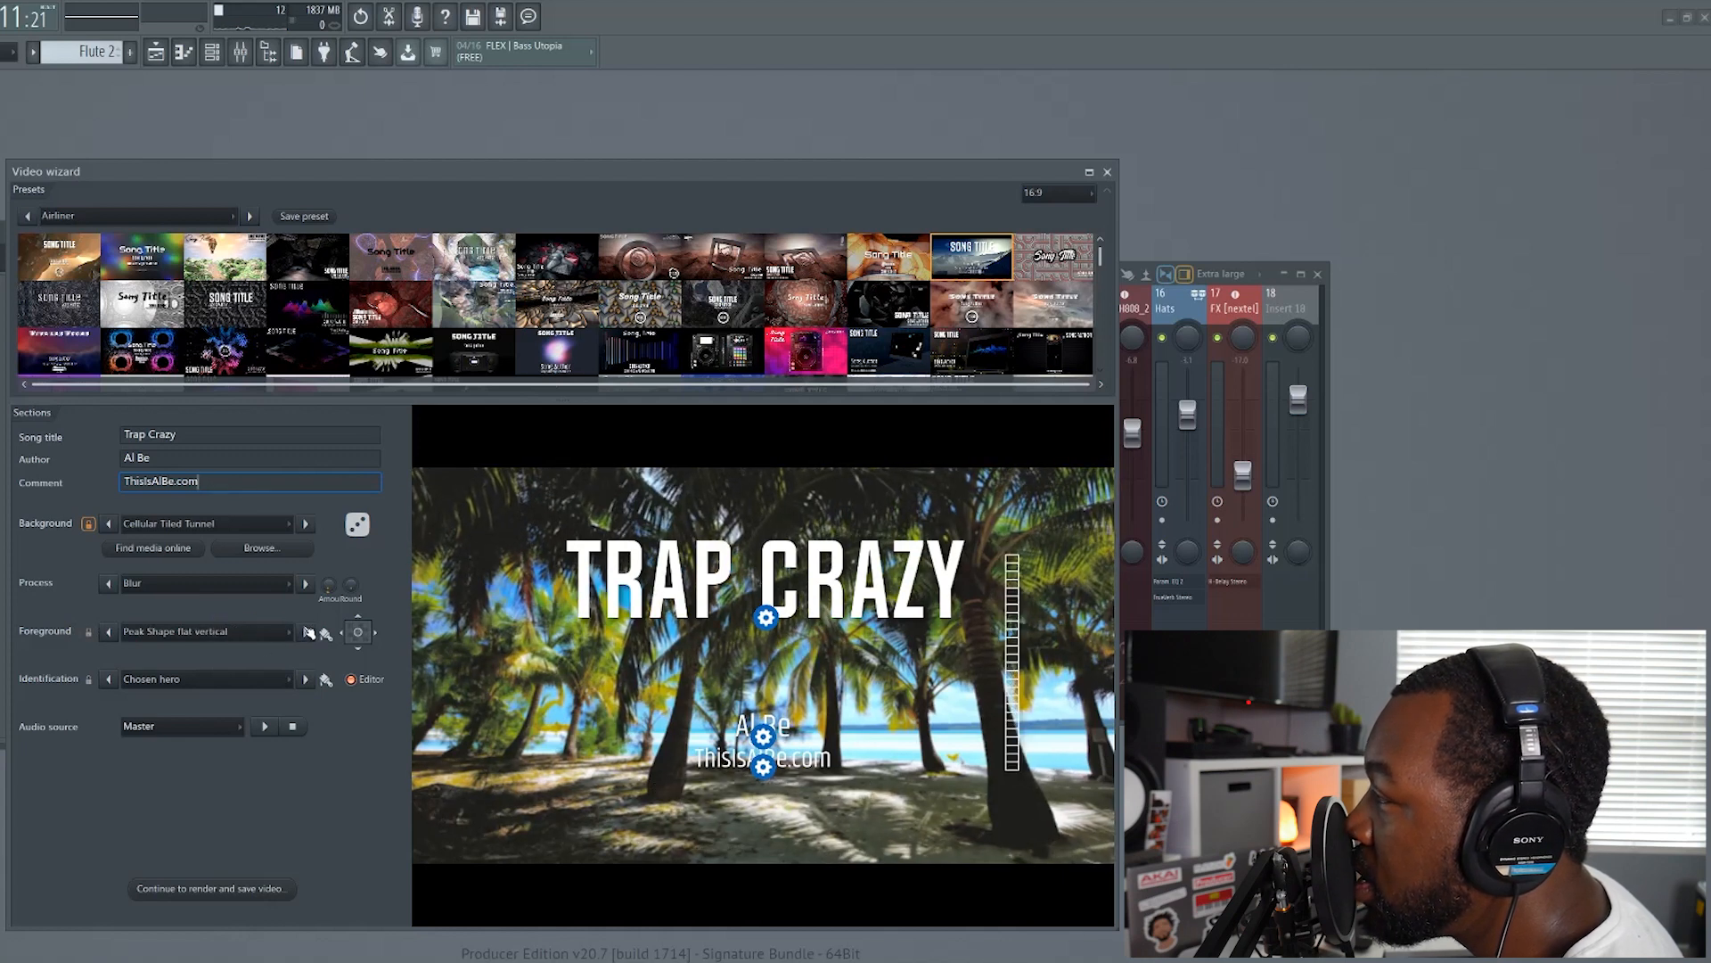
click(309, 634)
click(308, 634)
click(147, 642)
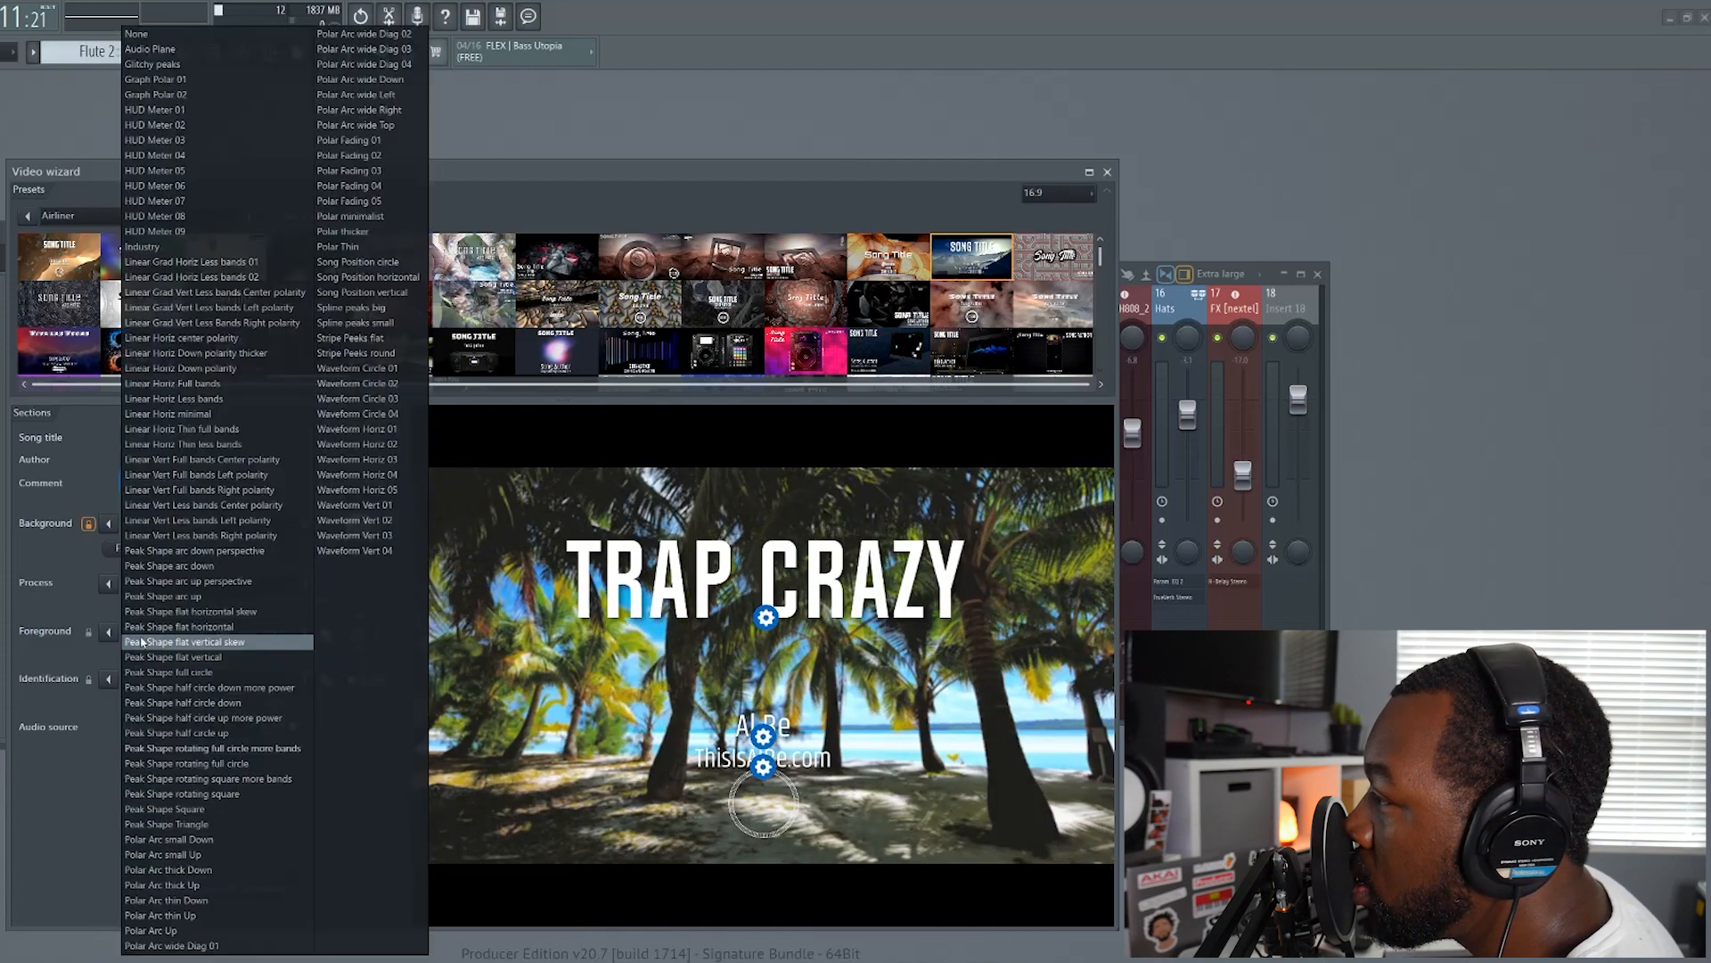
click(341, 312)
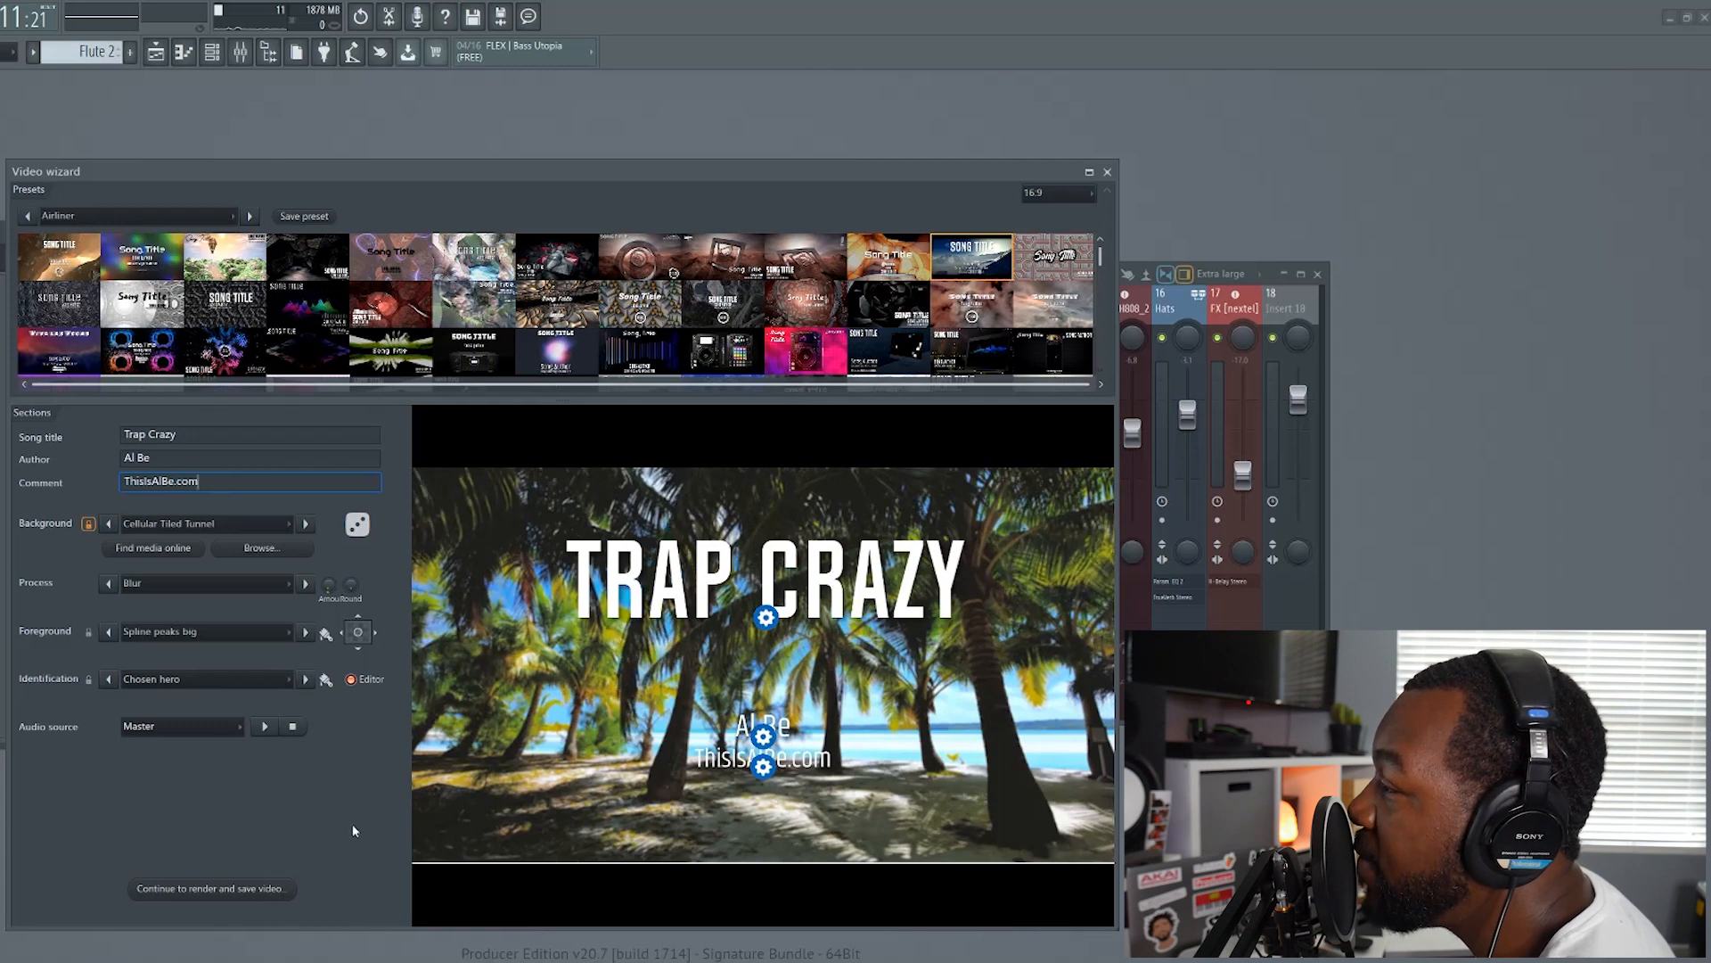
click(259, 727)
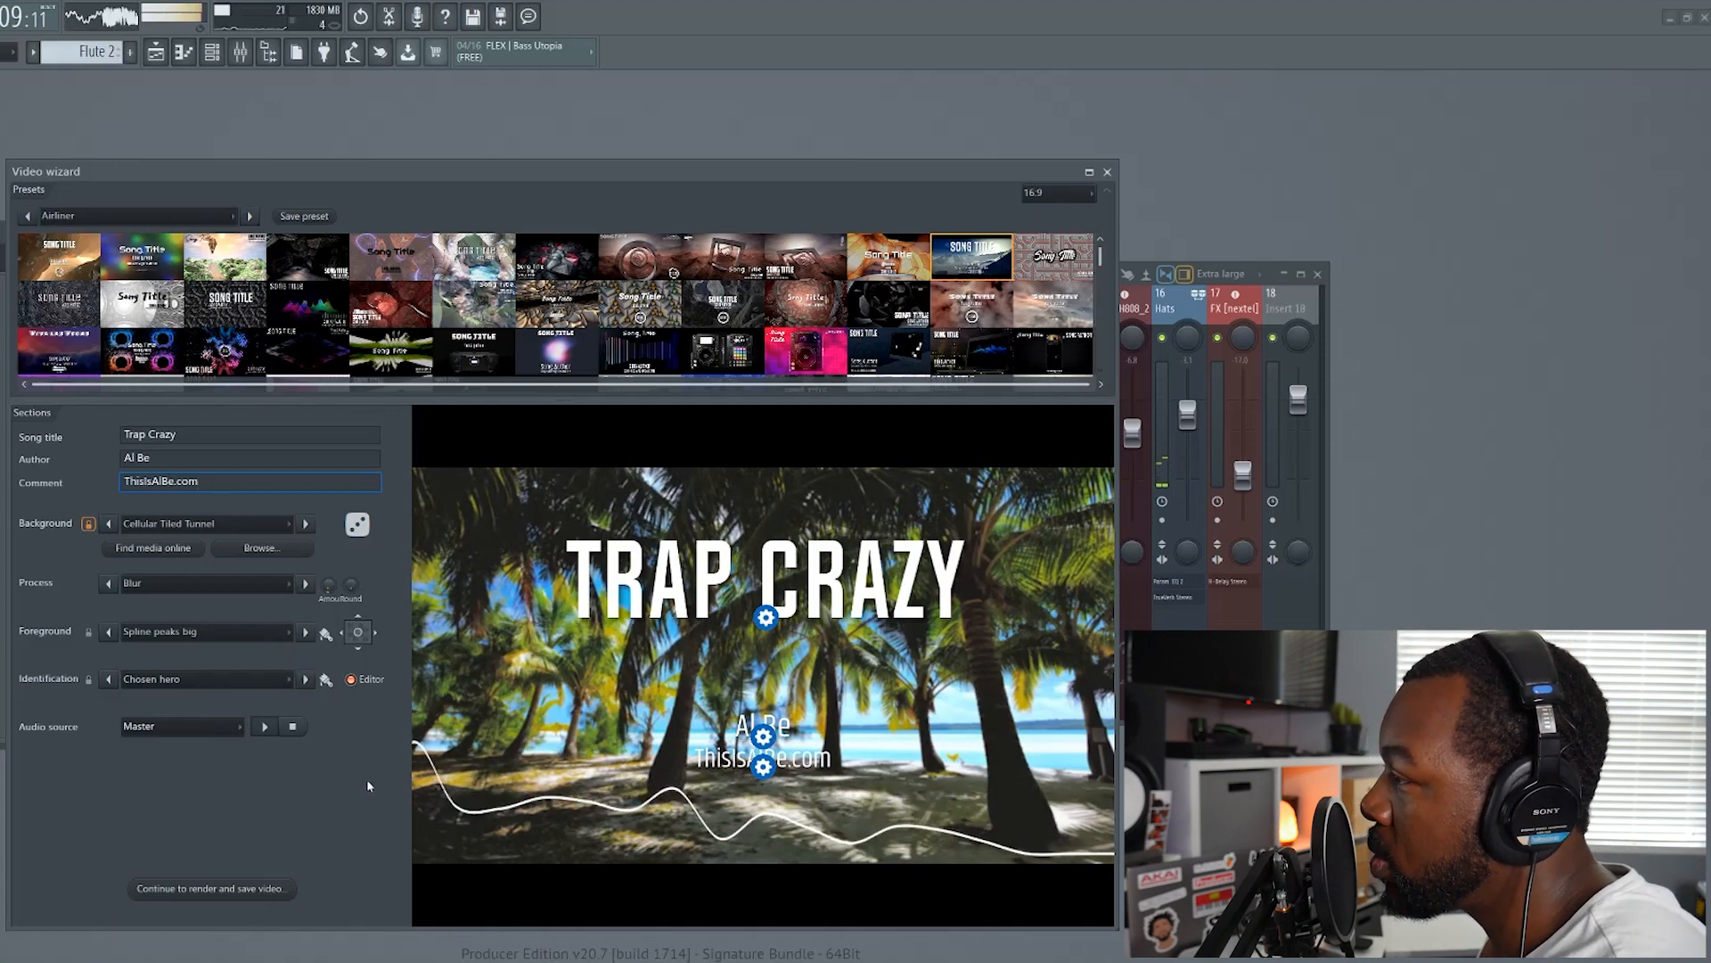
Set the identification style to 50s vibe -With border and the process effect to None
click(237, 688)
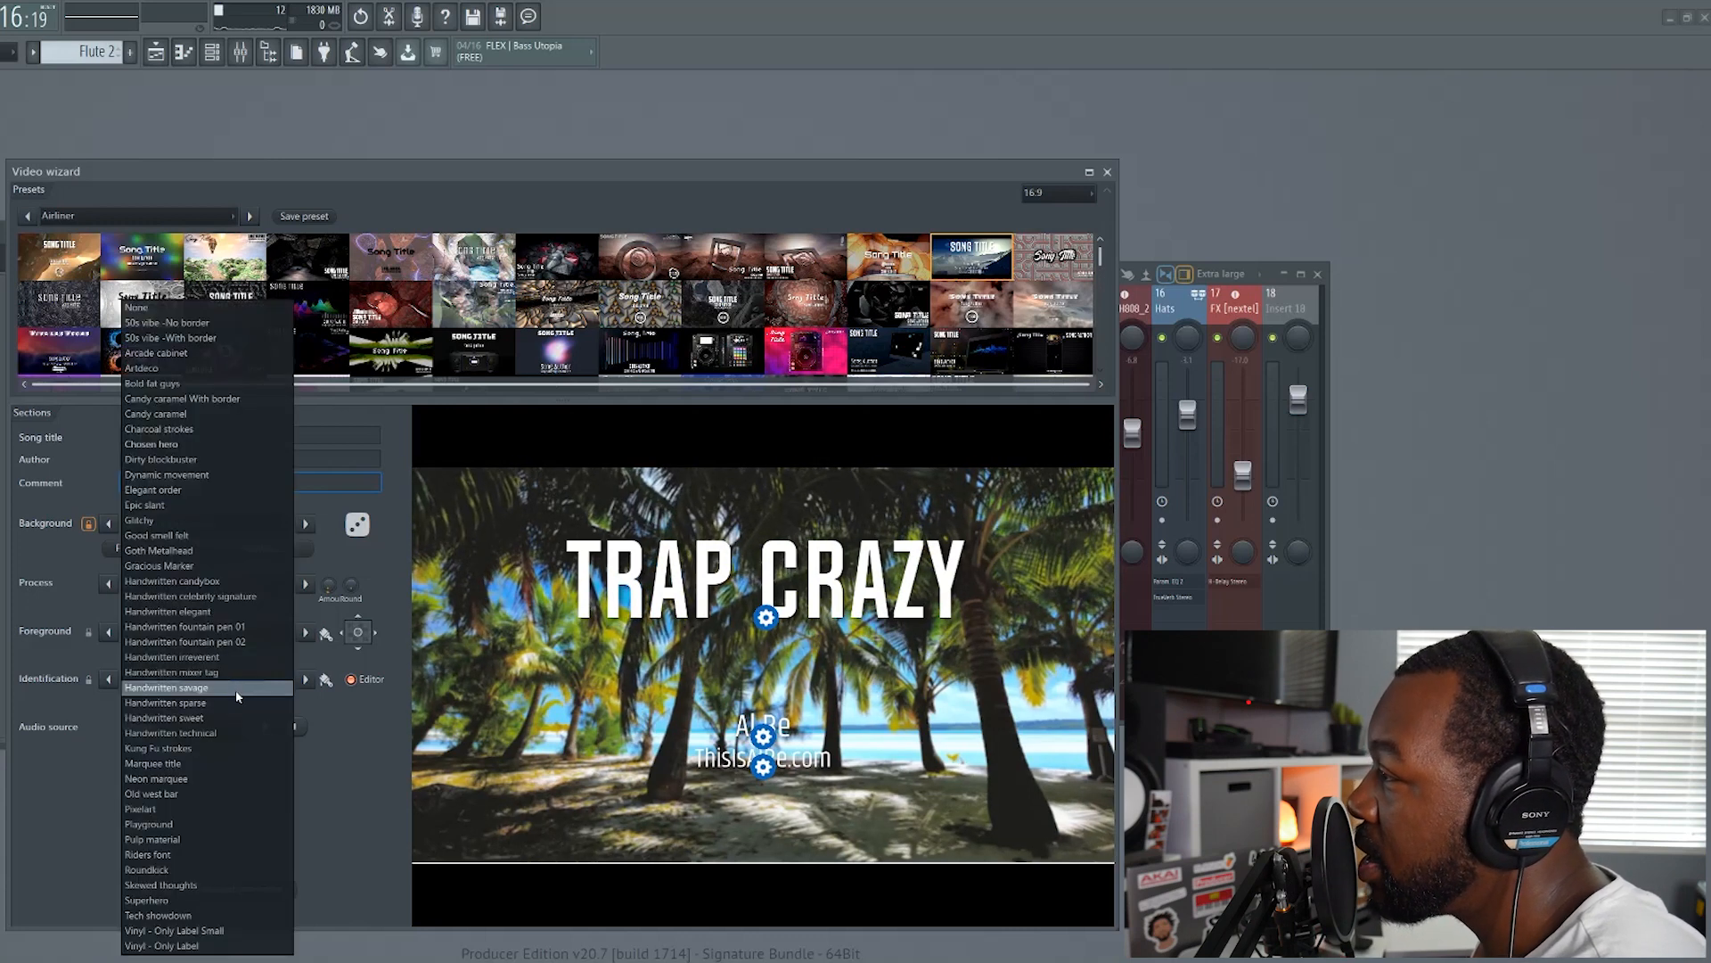
click(201, 342)
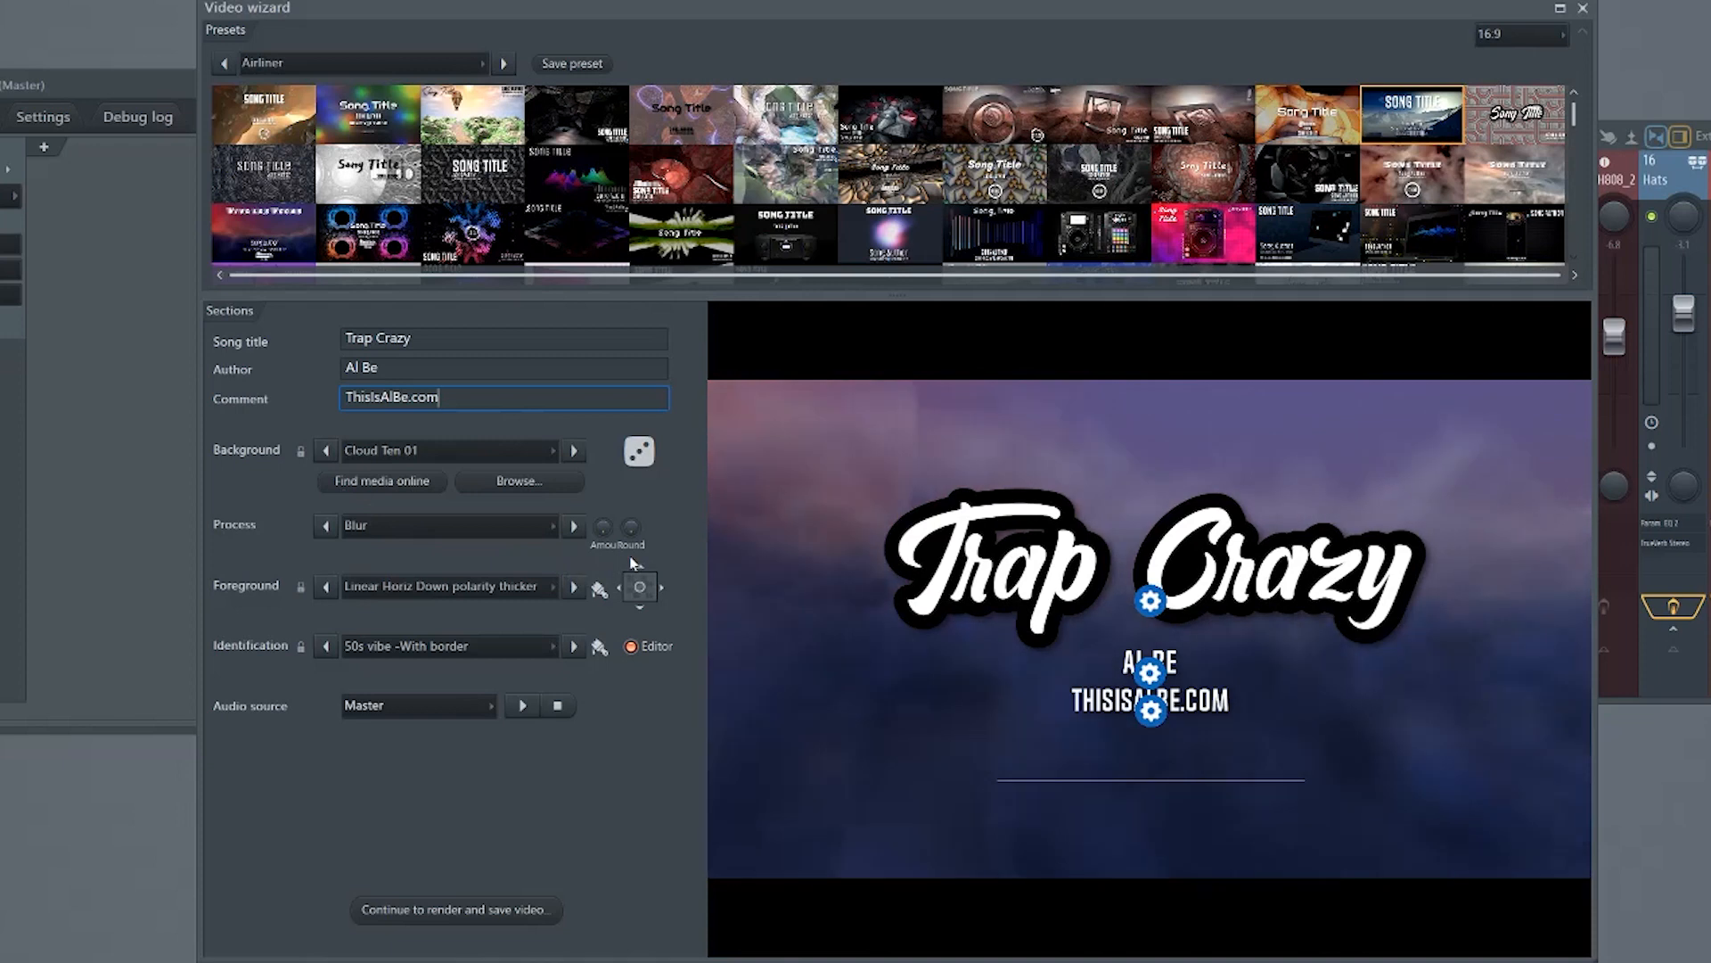
click(530, 528)
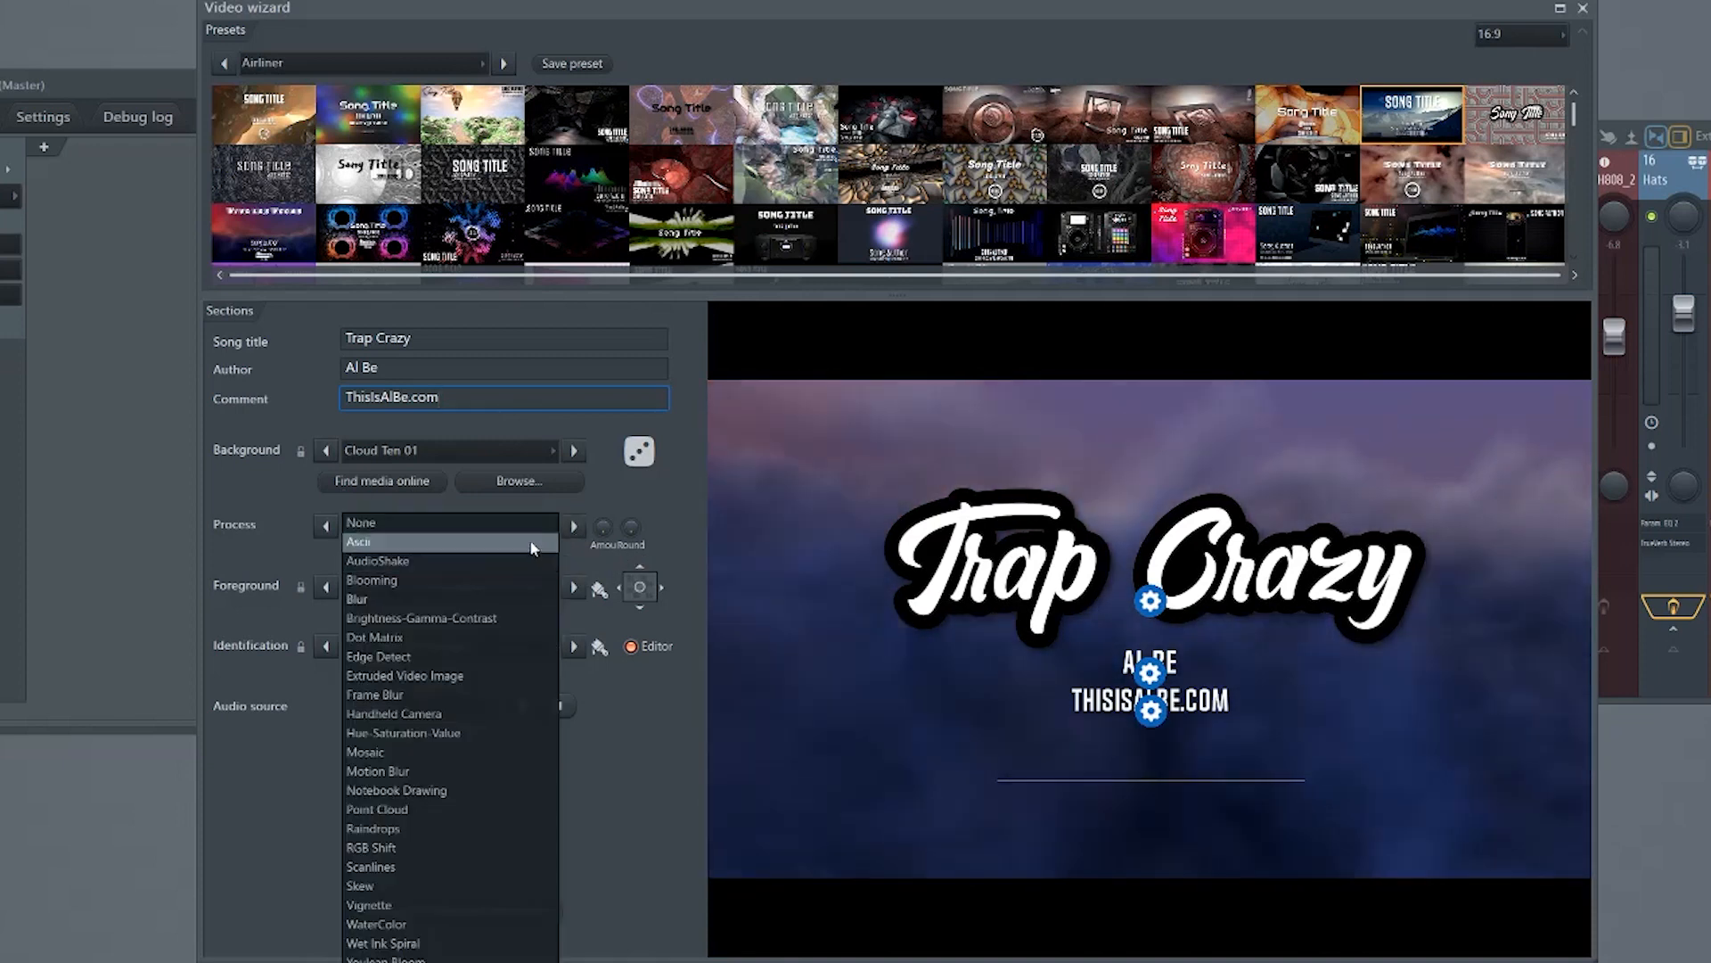
click(533, 525)
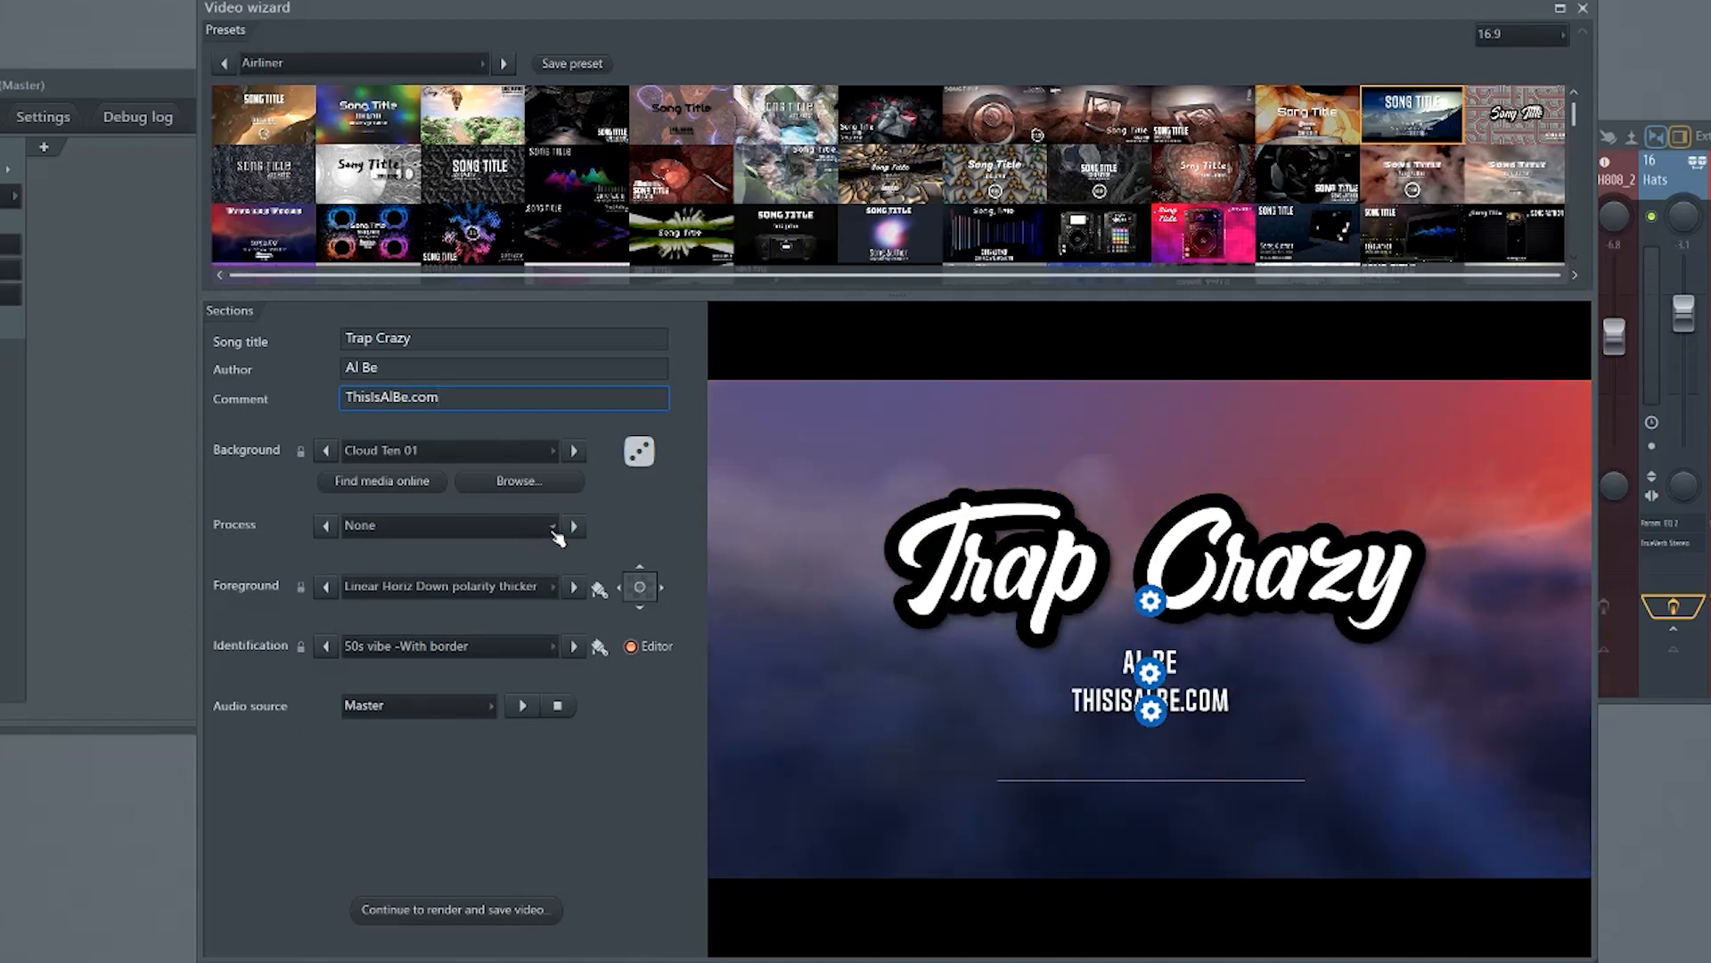
click(573, 527)
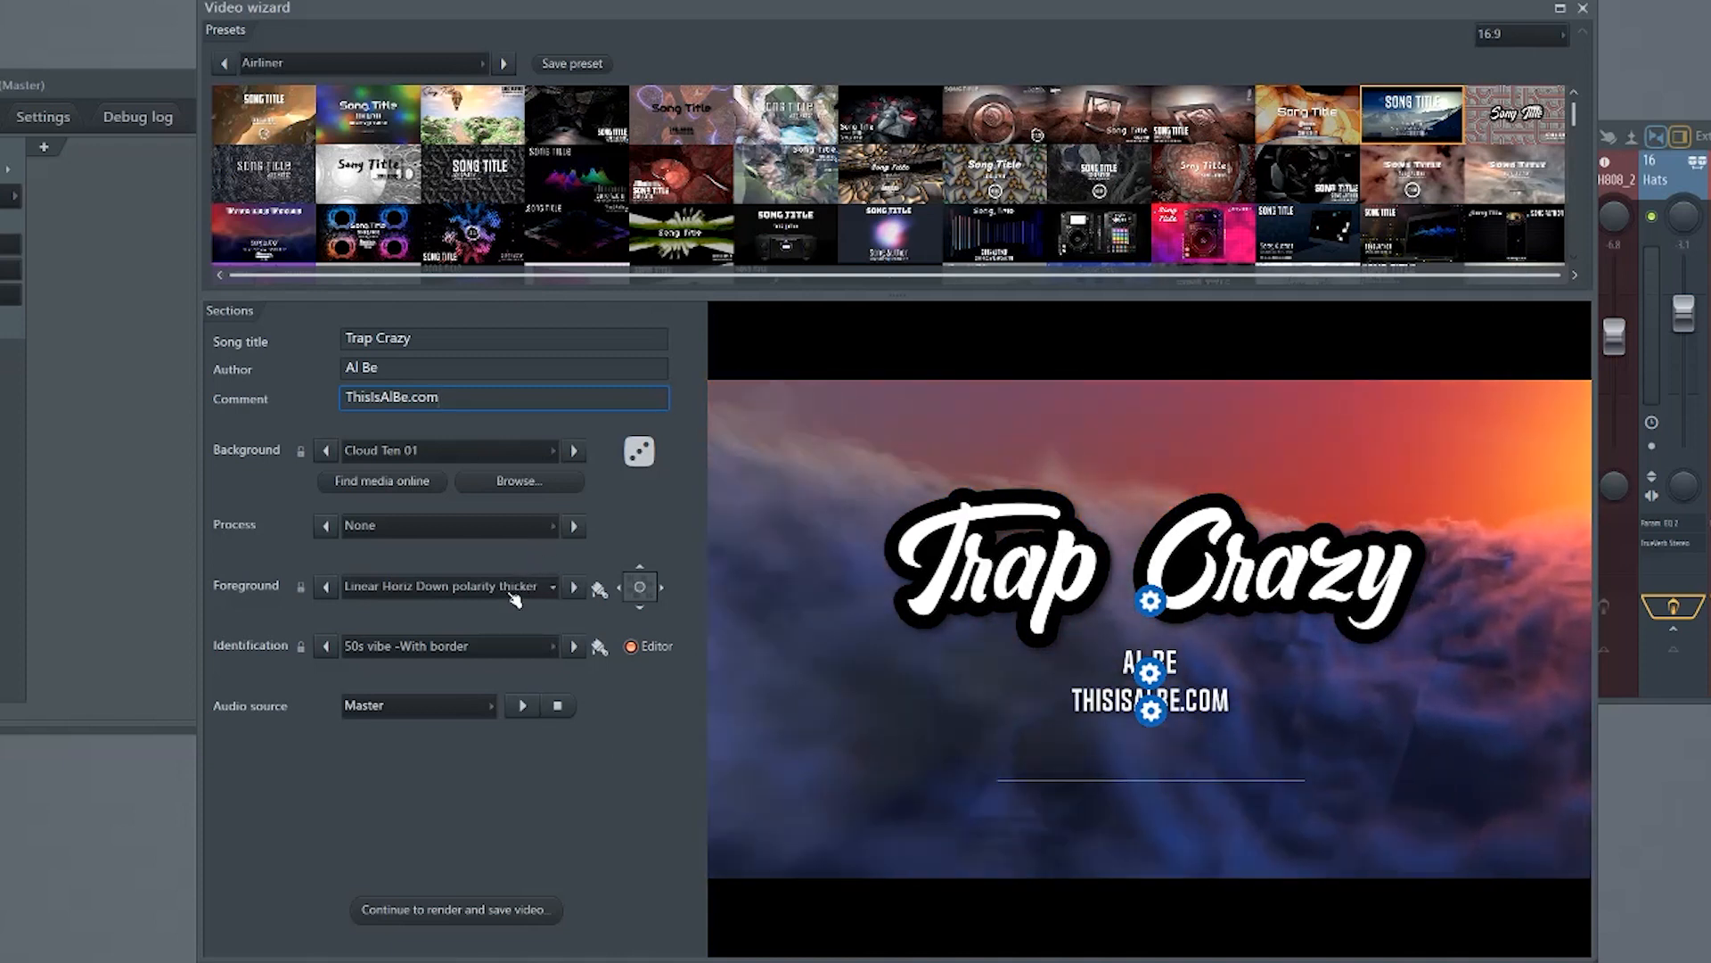
Look through the foreground options, leave Linear Horiz Down polarity thicker selected, and preview the visualizer with the song
click(512, 592)
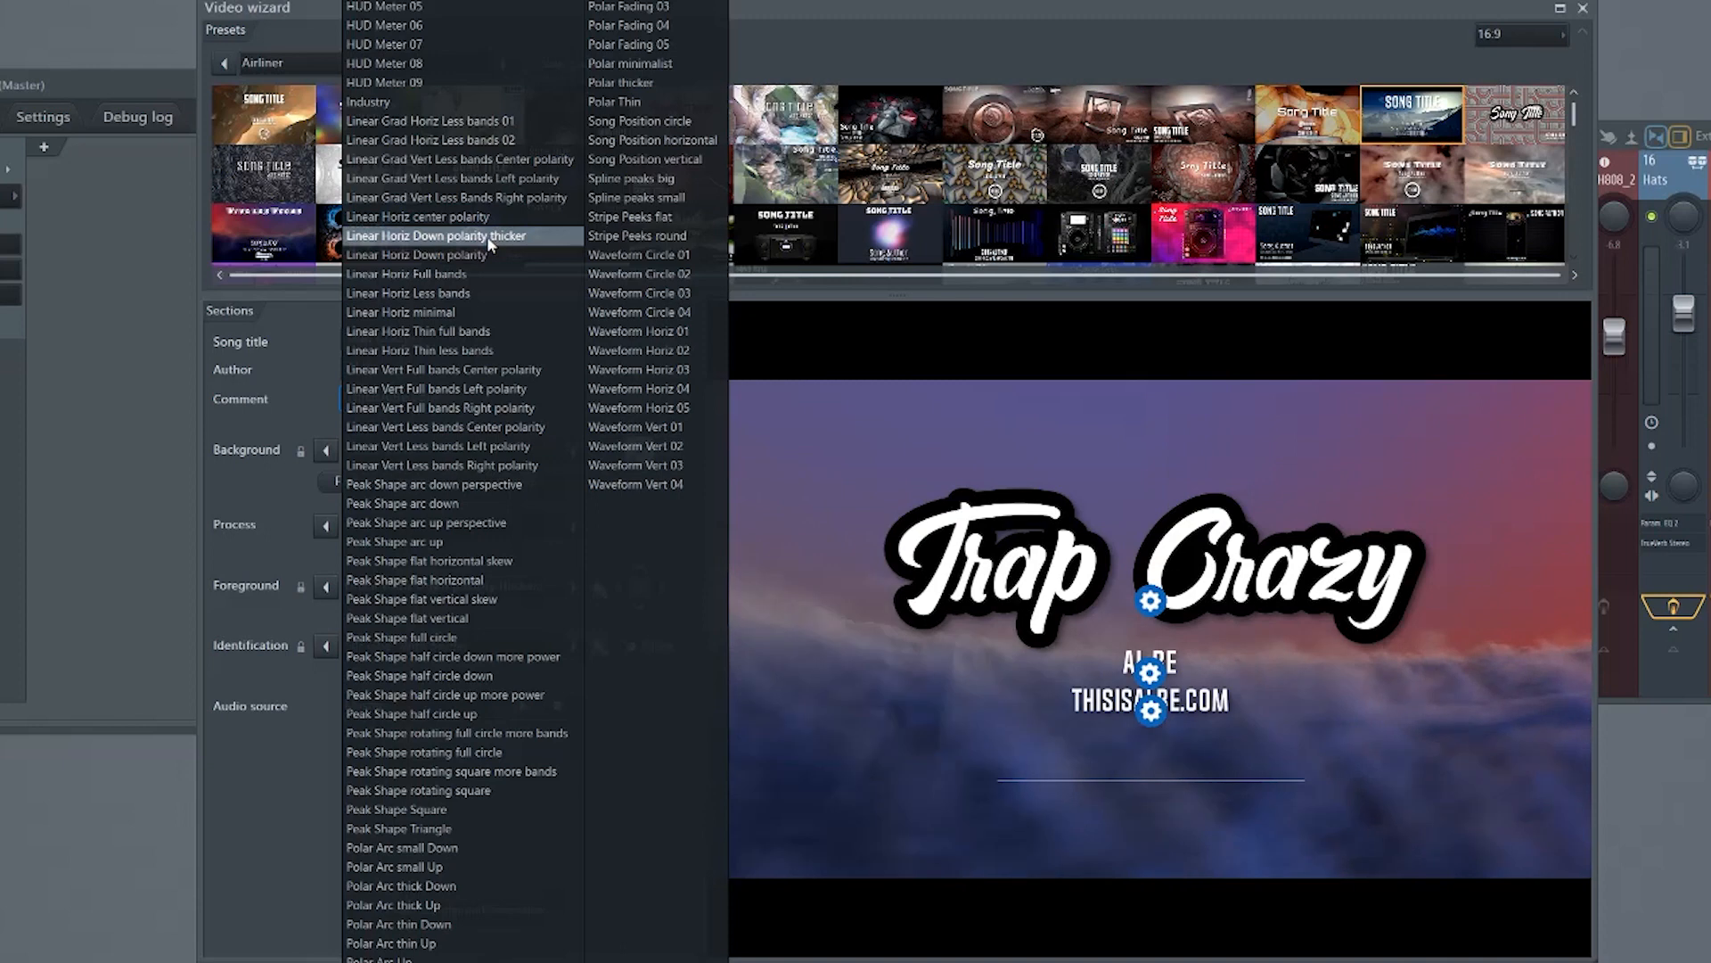
click(272, 782)
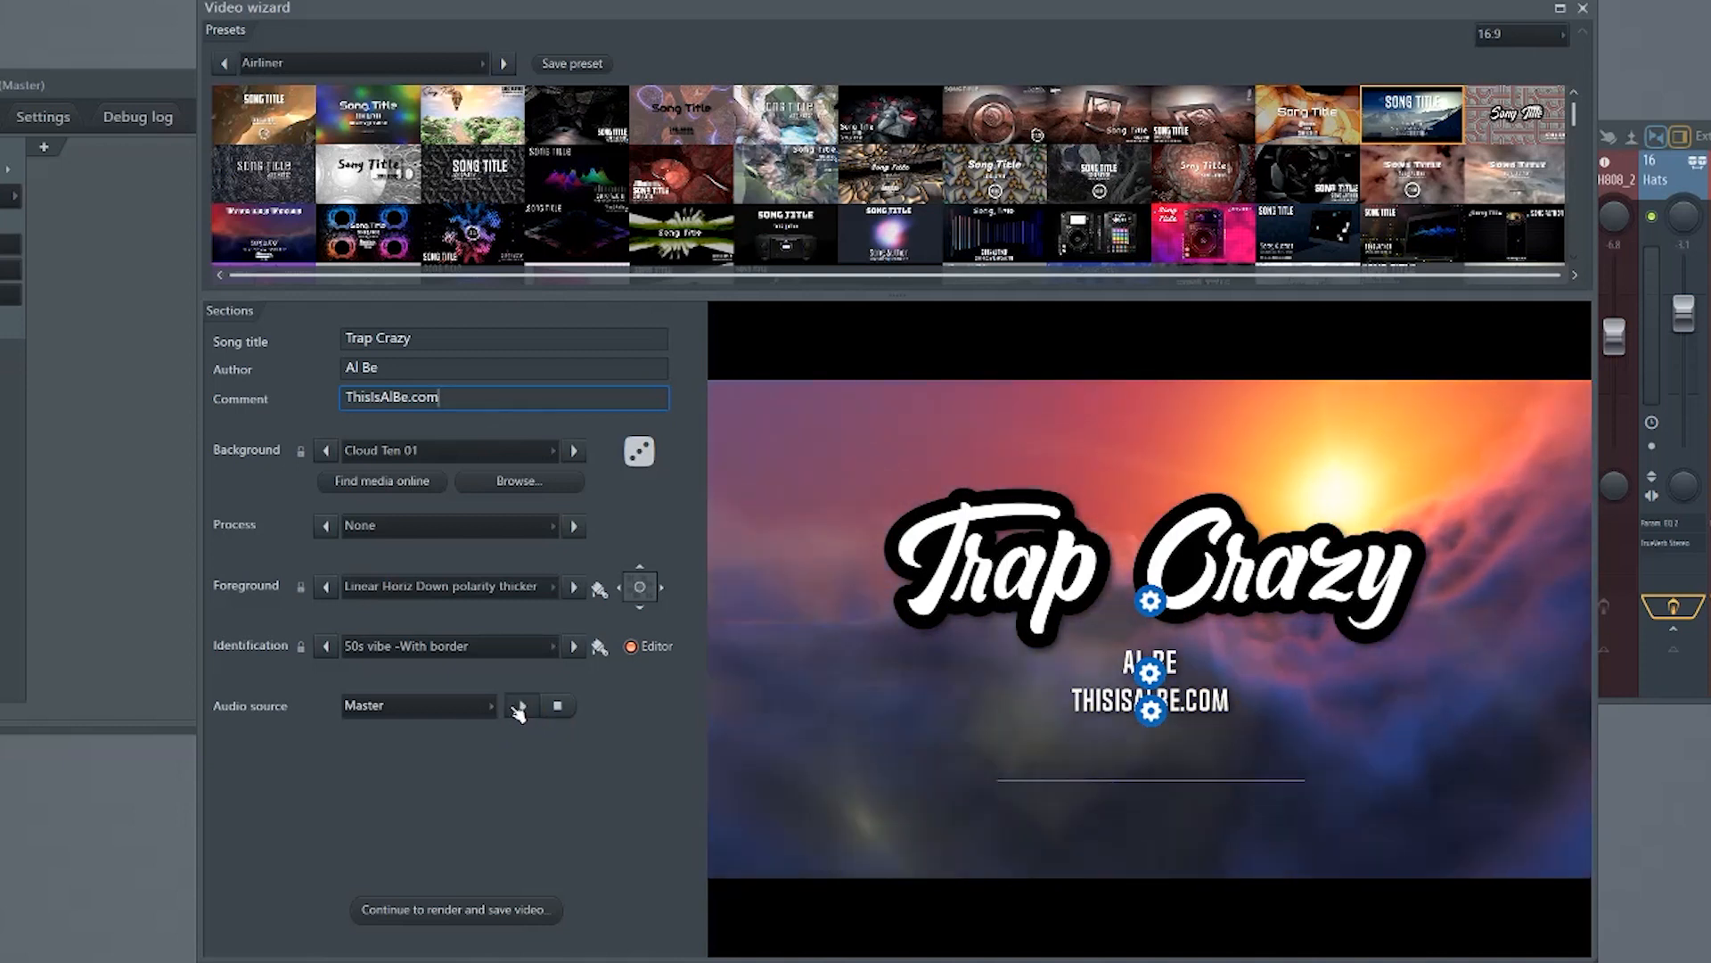
click(522, 706)
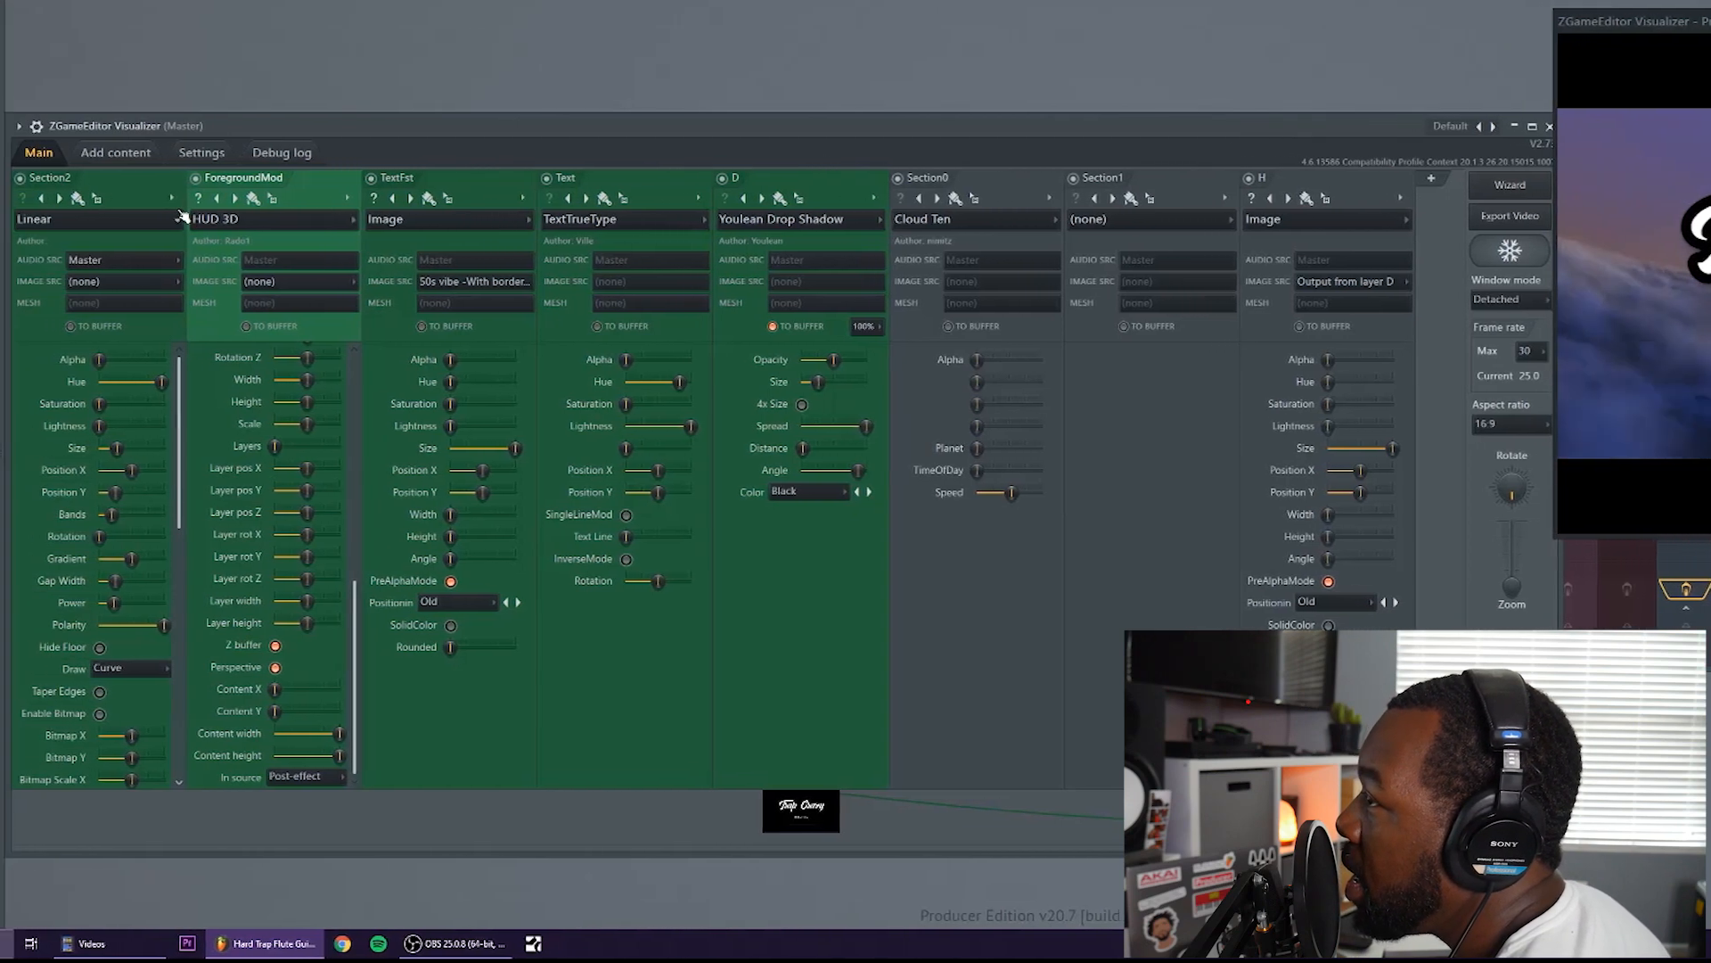
click(19, 127)
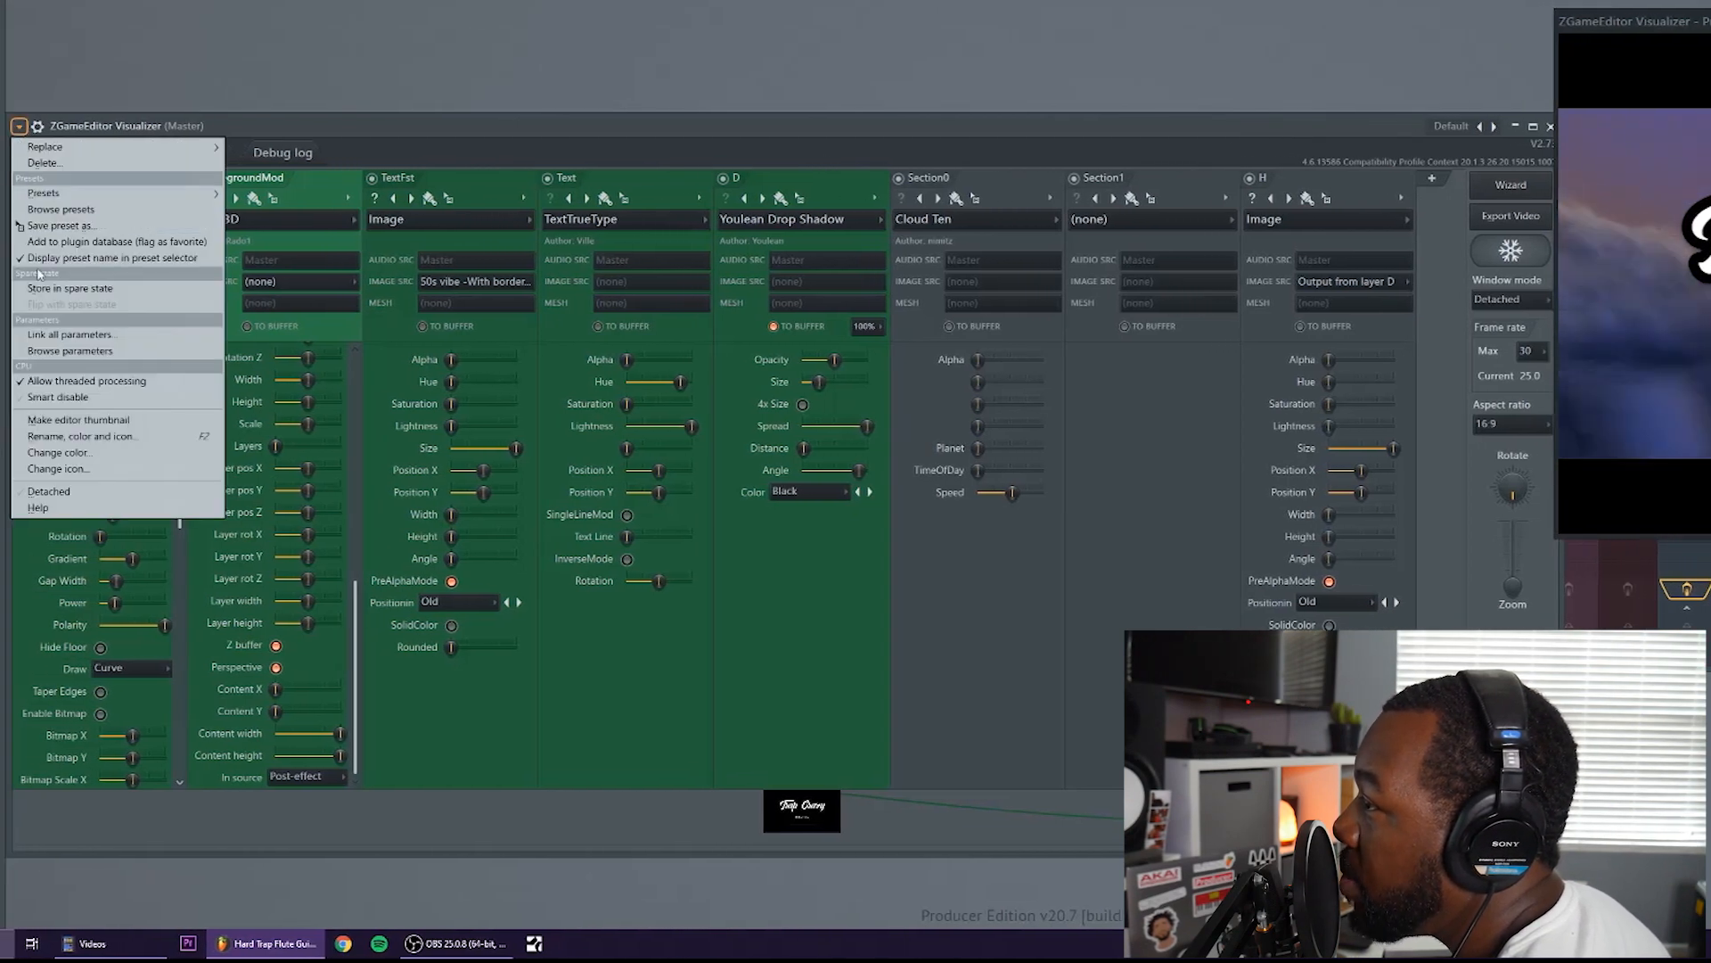
click(63, 226)
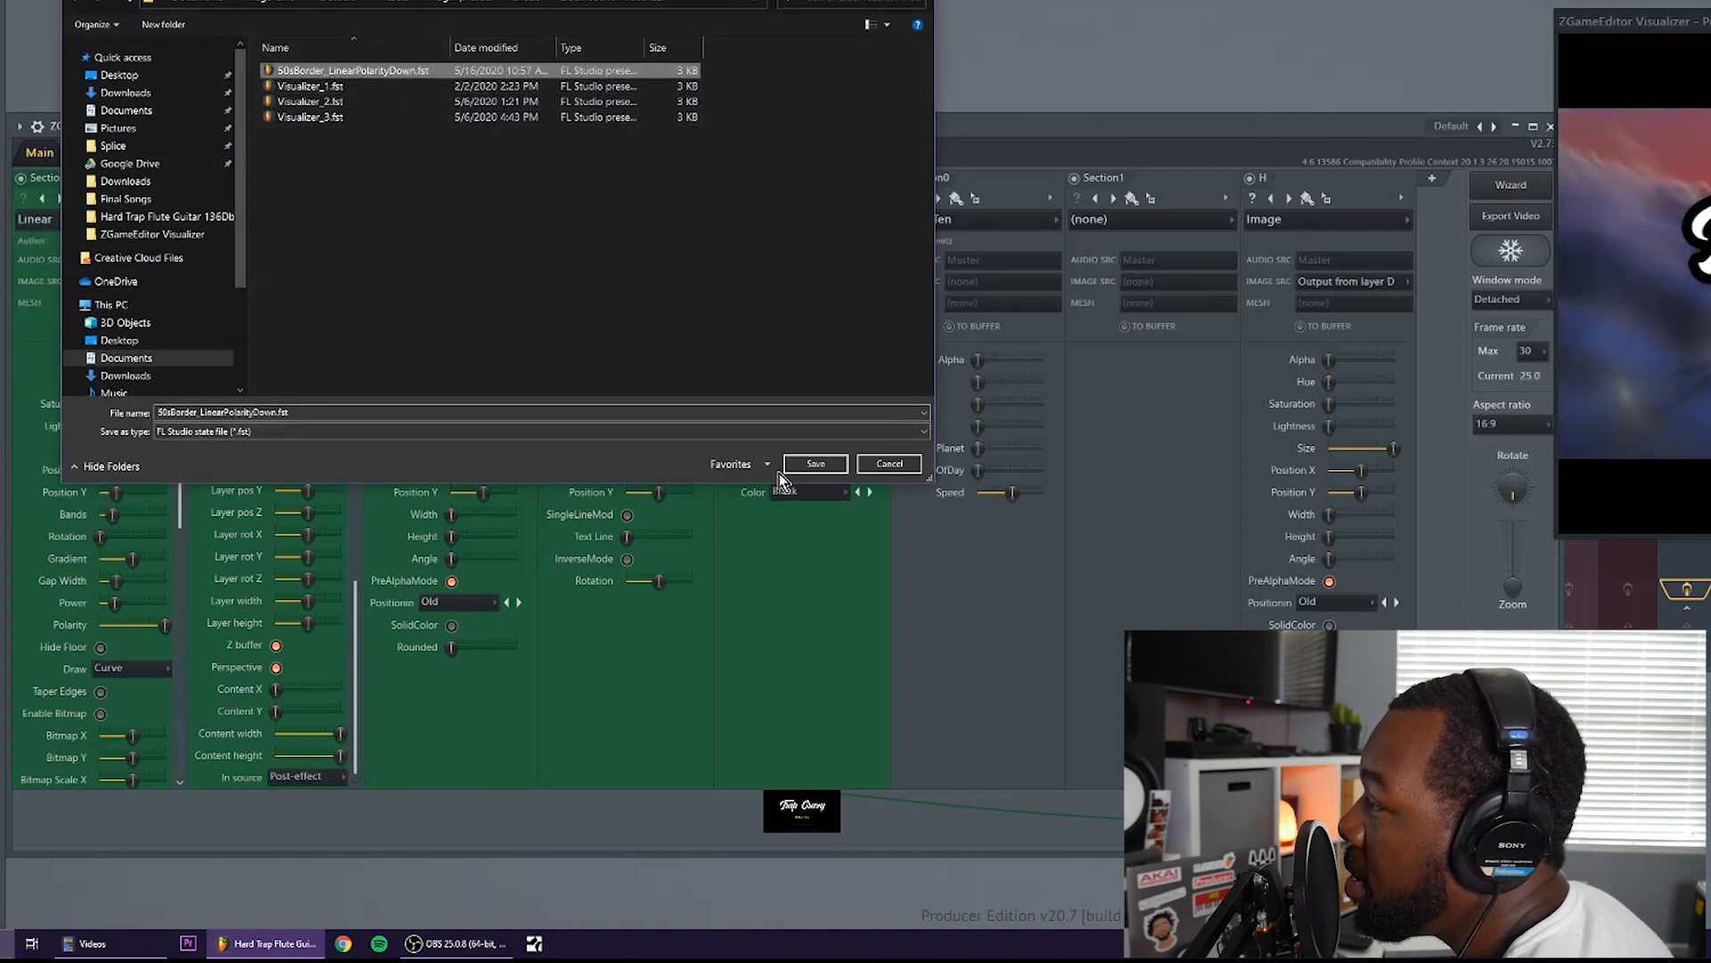
click(886, 464)
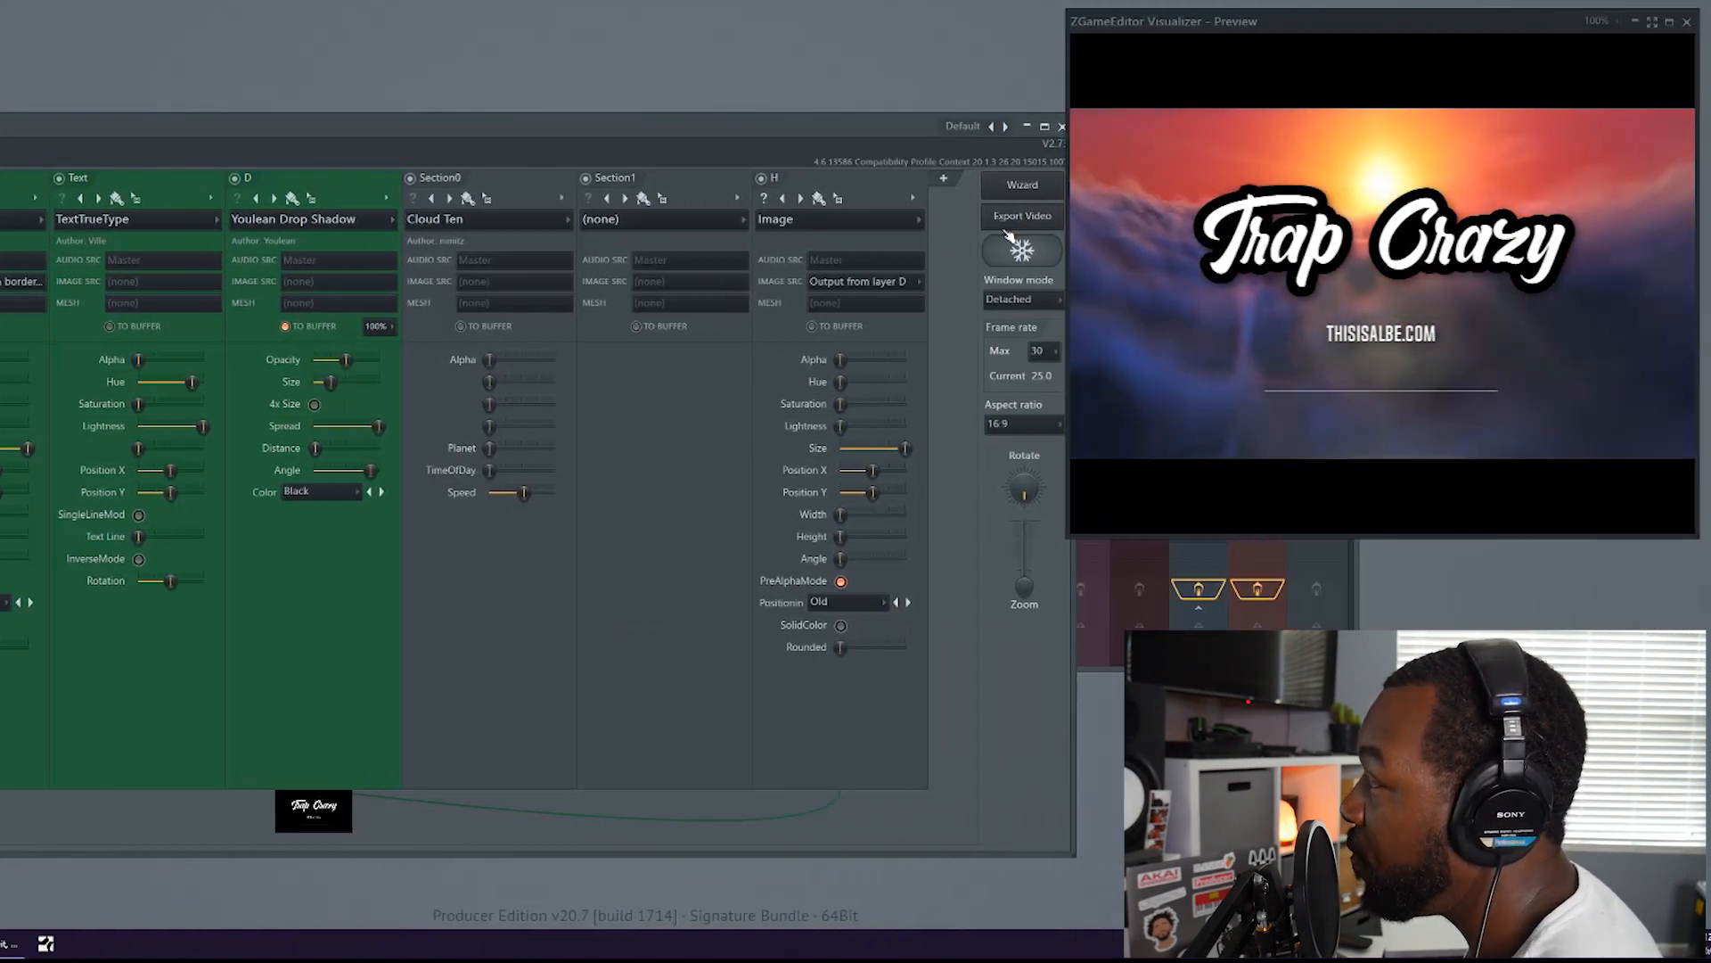
Set the visualizer's maximum frame rate to 60
click(1054, 352)
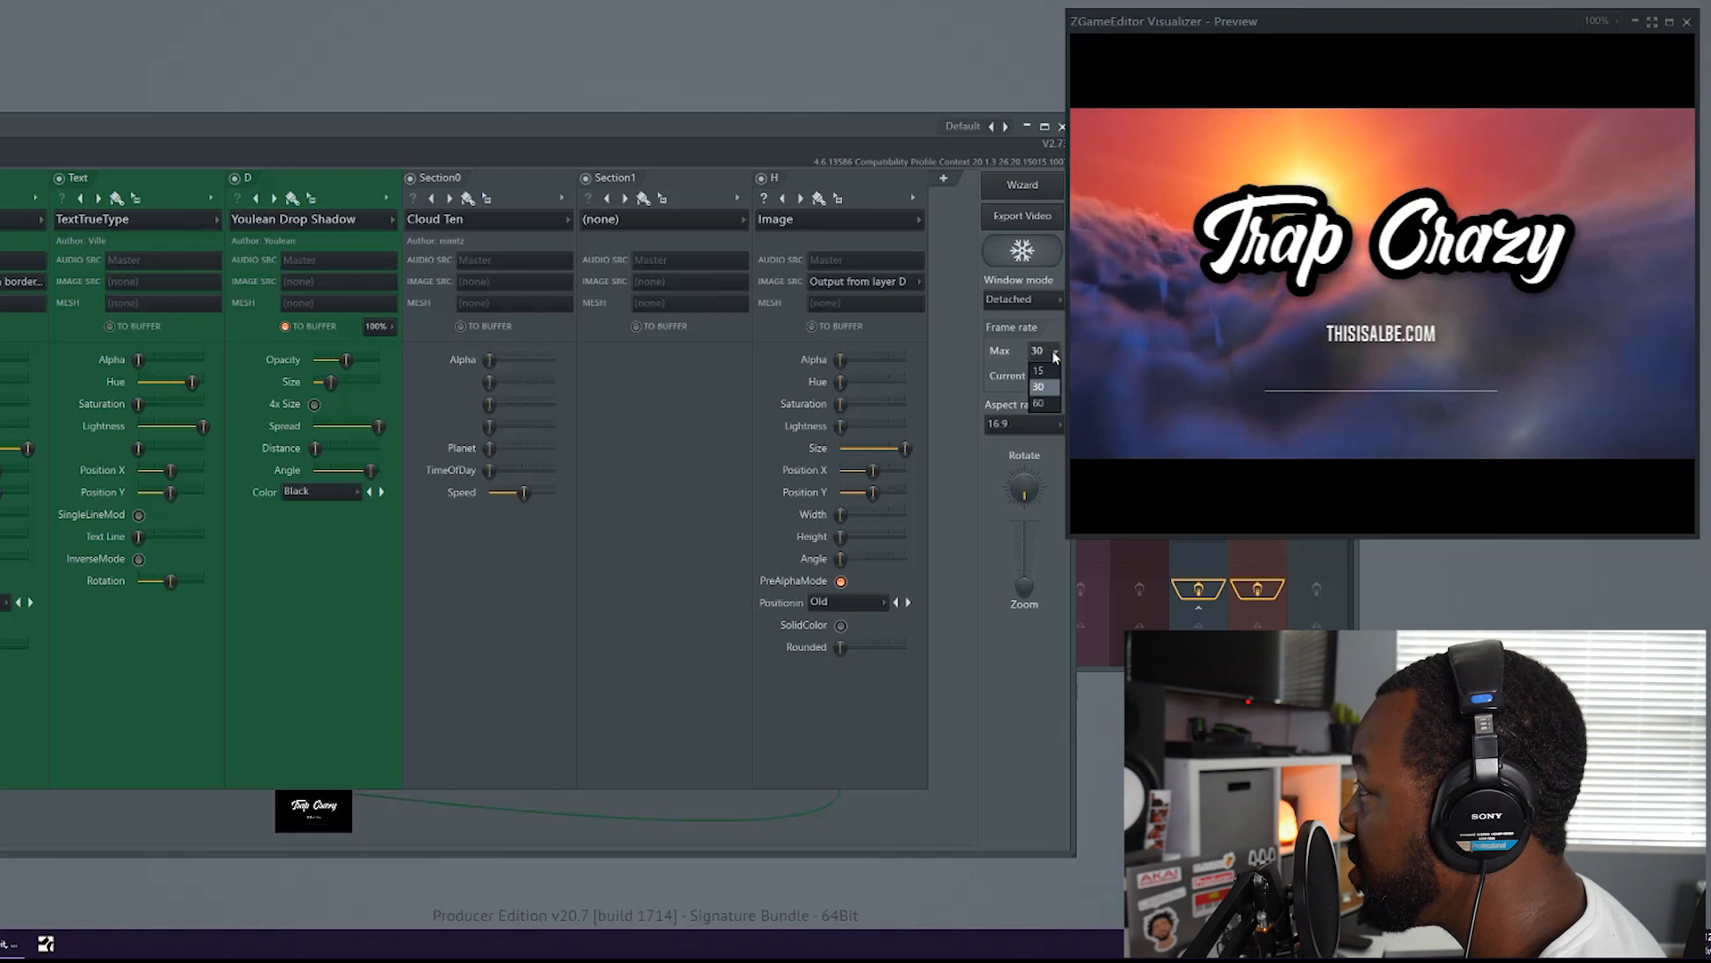
click(1039, 403)
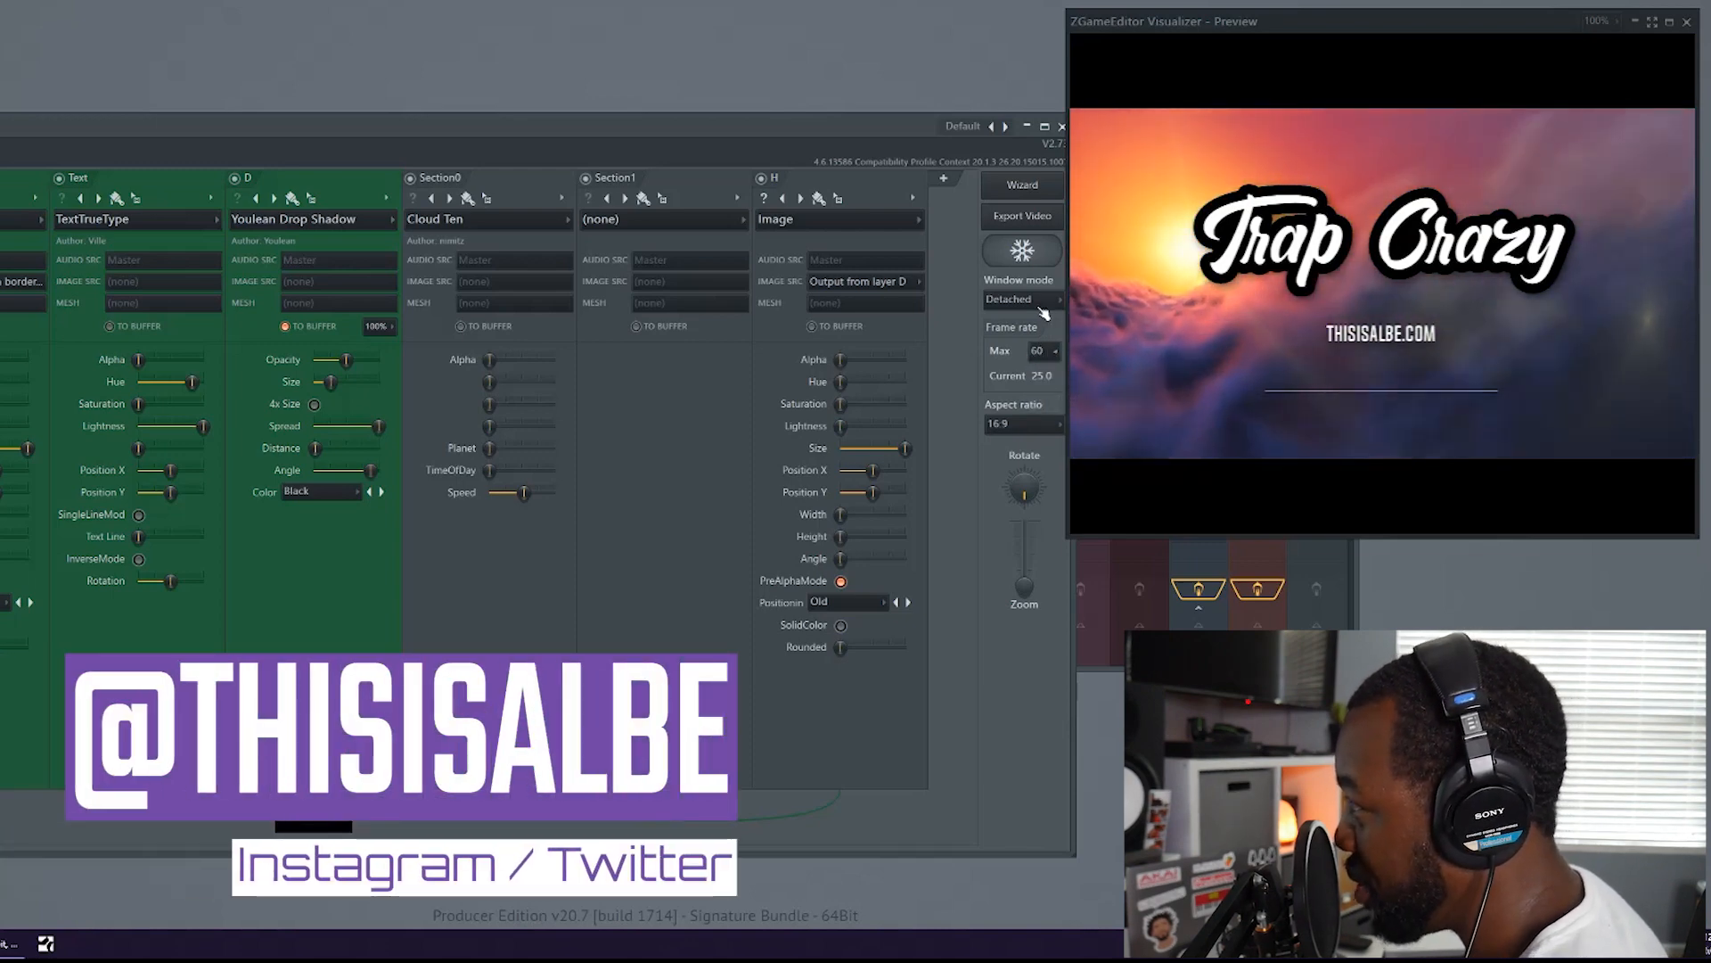
Look over the platform presets in the video export settings, trying Insta Portrait, and leave without exporting
click(1022, 216)
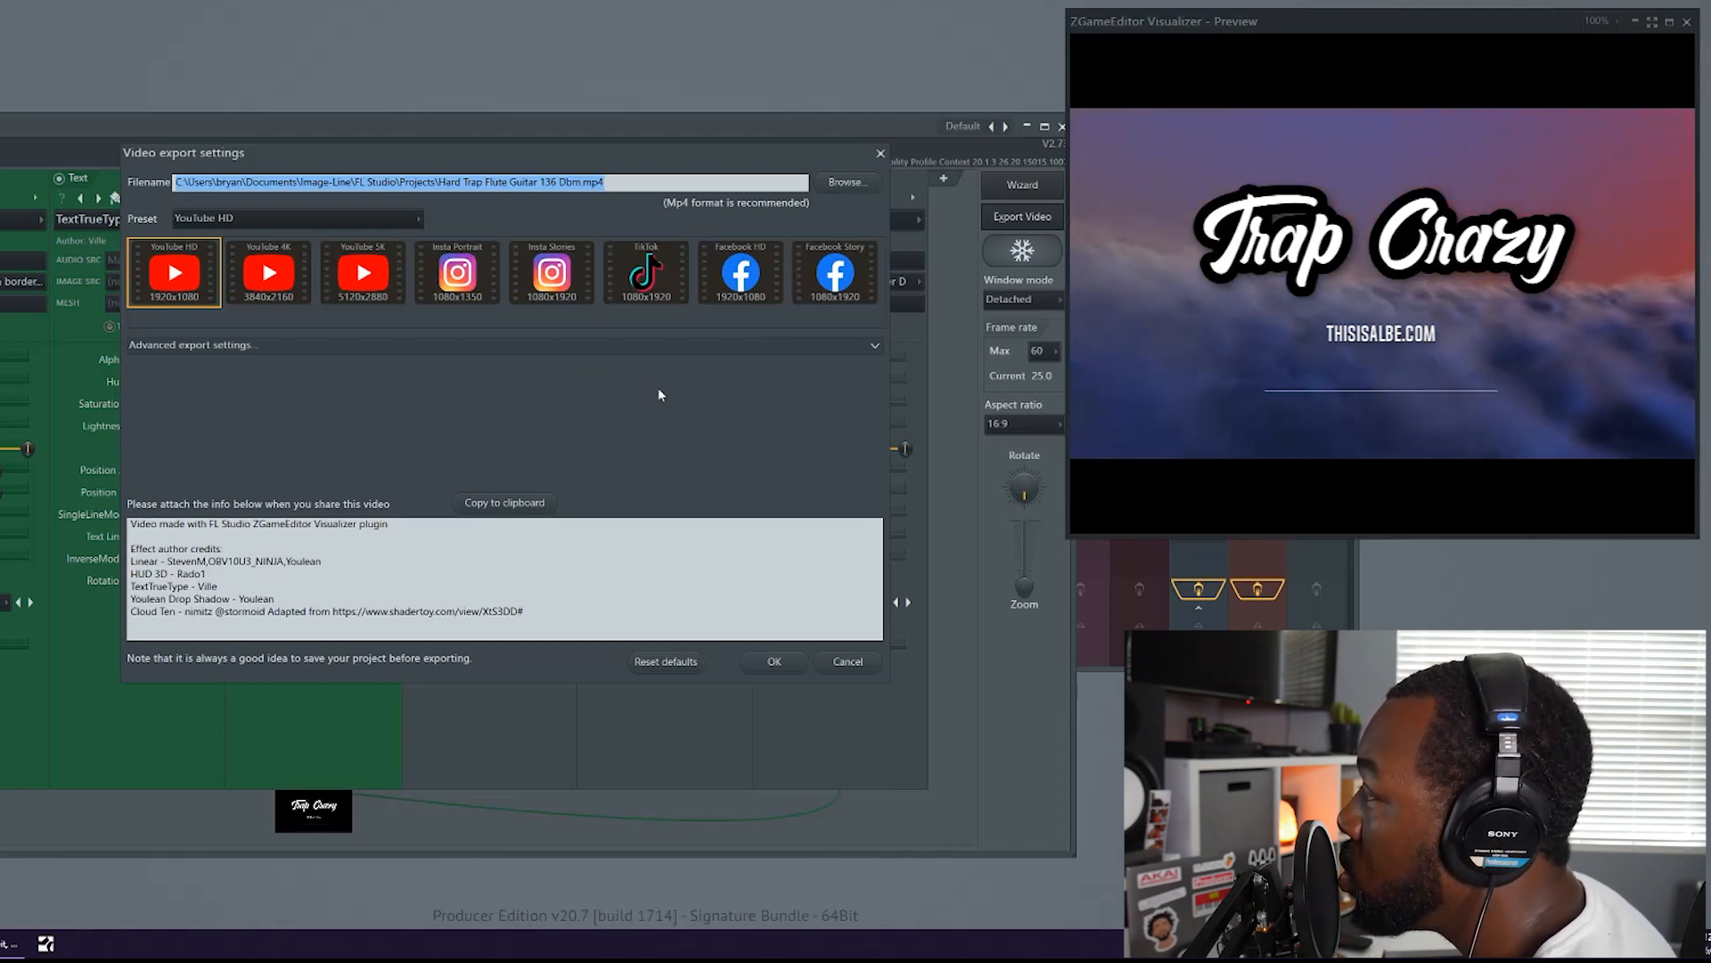
click(481, 296)
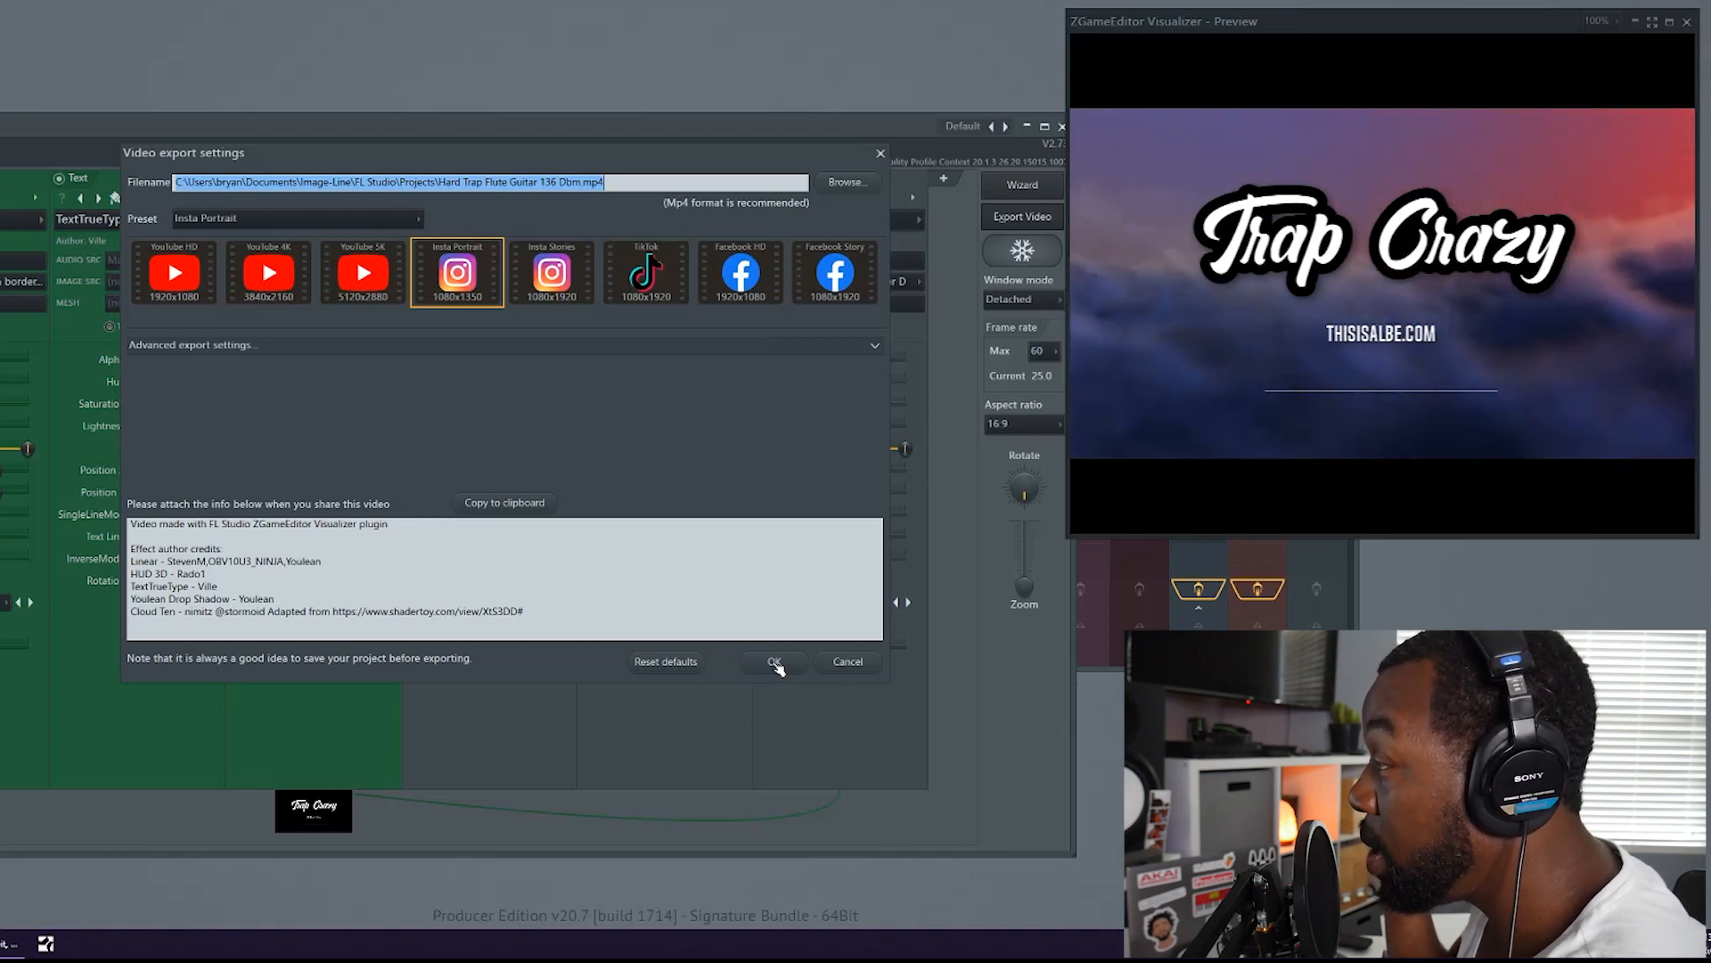
click(827, 668)
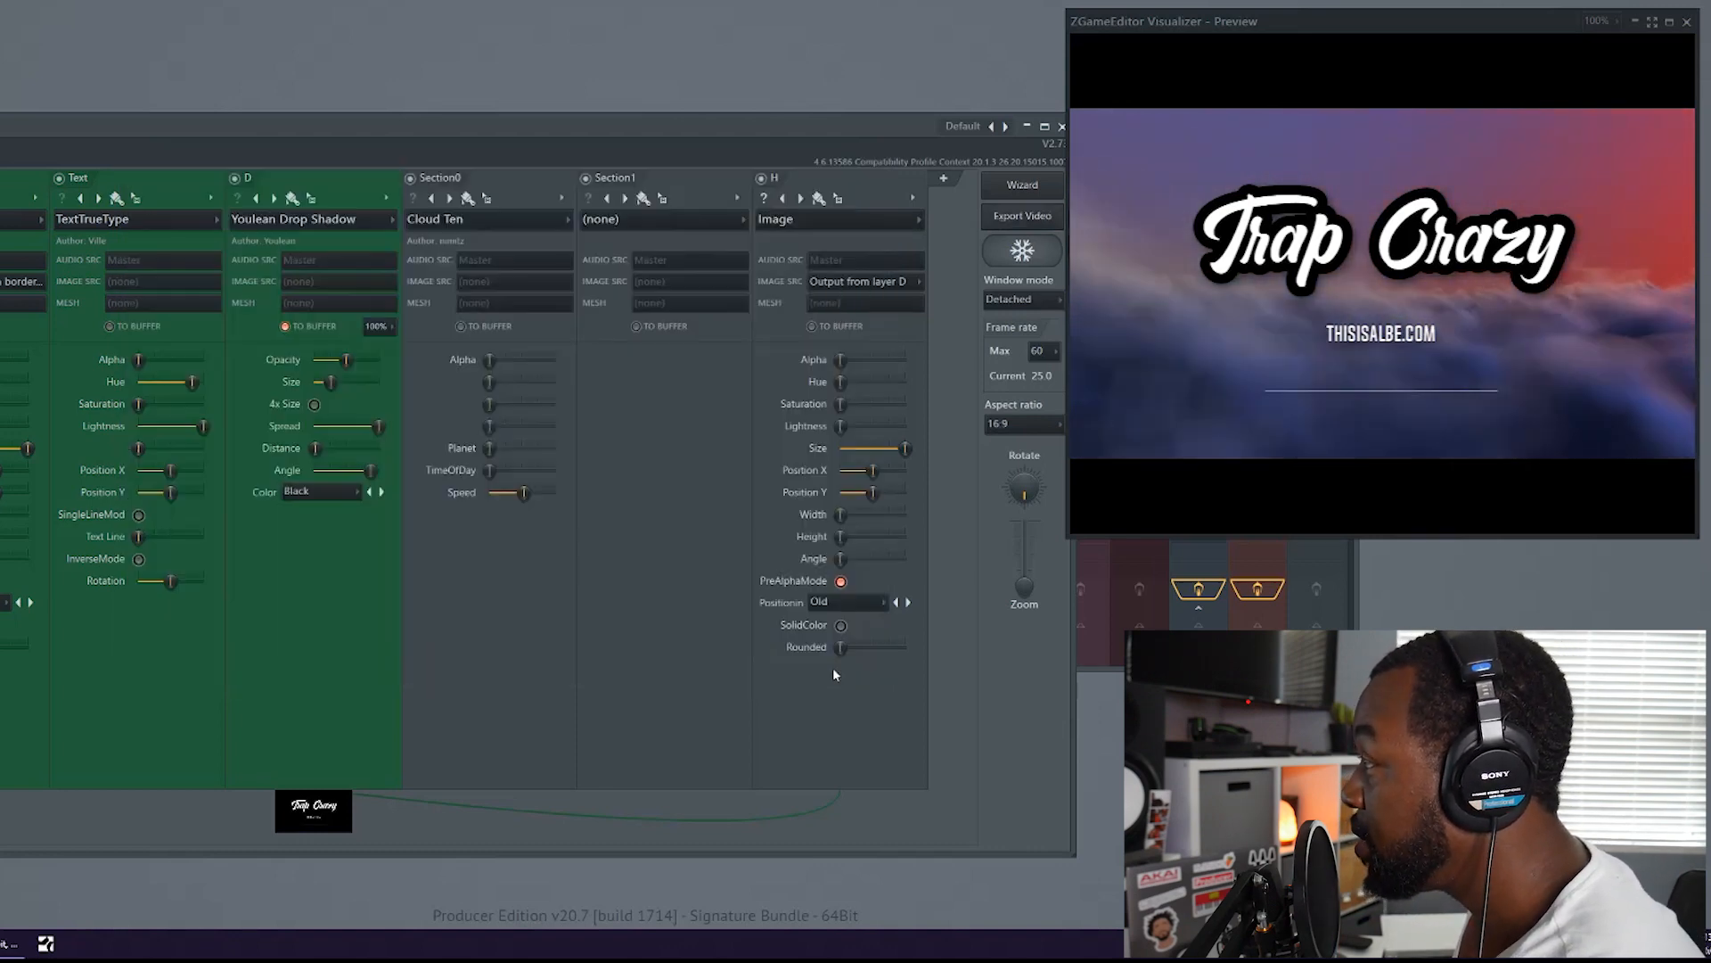
Reopen the video wizard and preview ready-made presets such as Ibiza Rocks 01 and Industrial Complex
click(1016, 185)
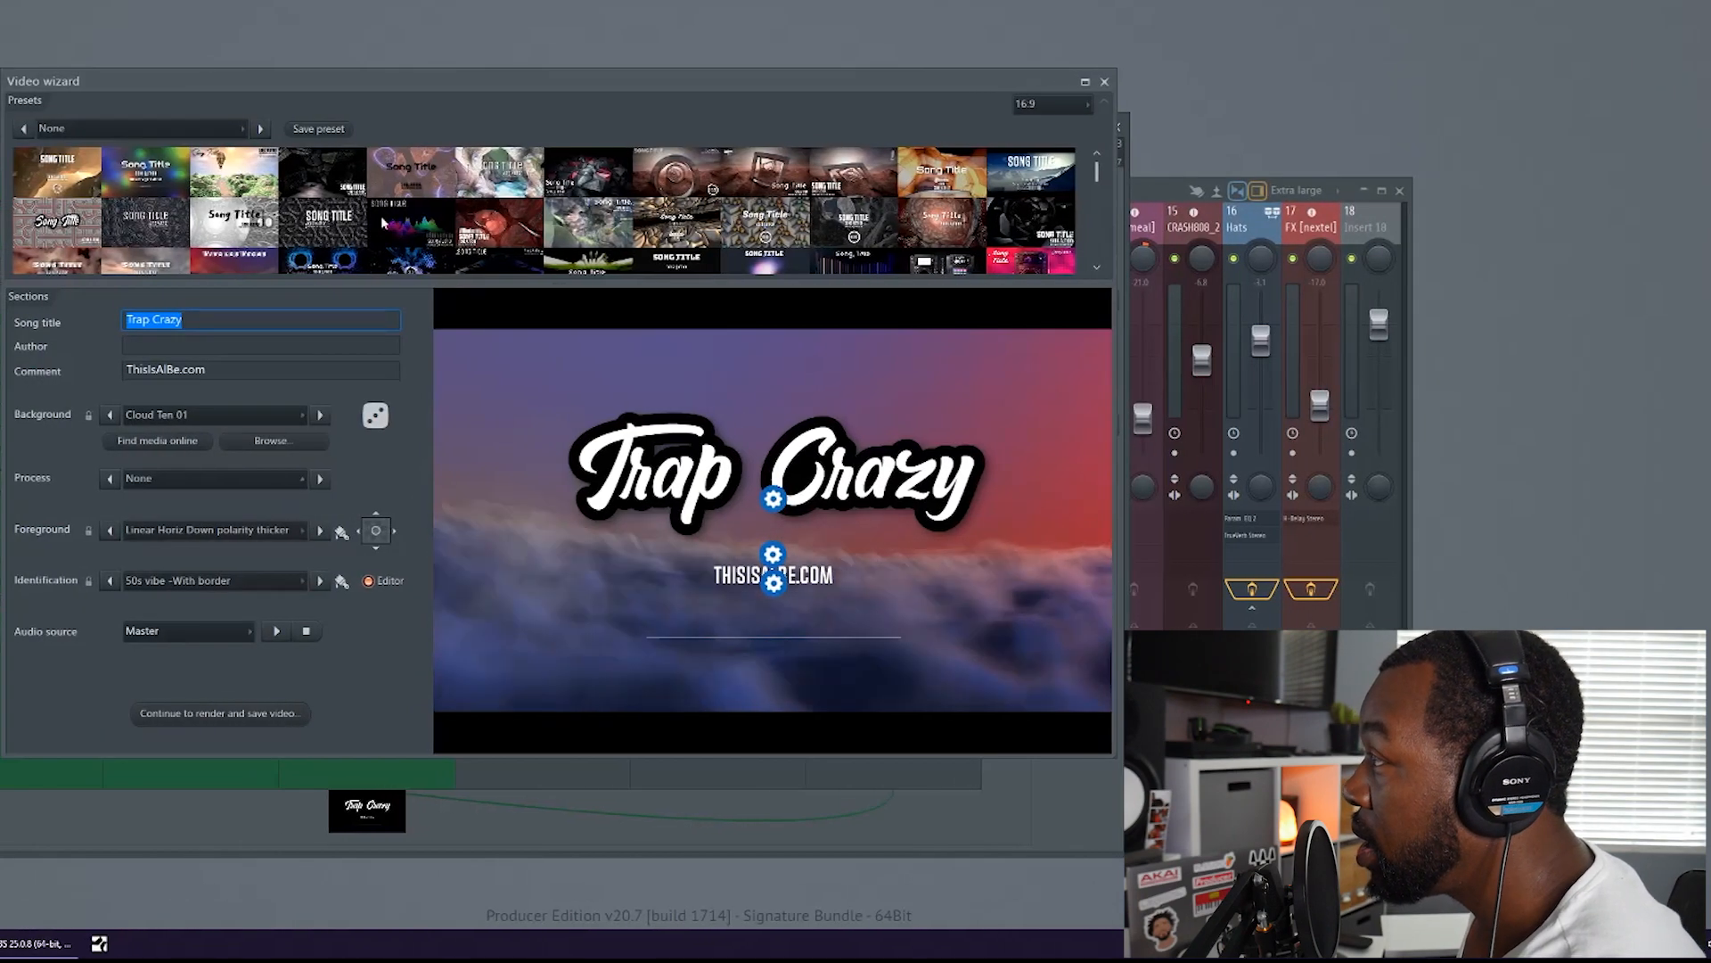
scroll(441, 254, down, 3)
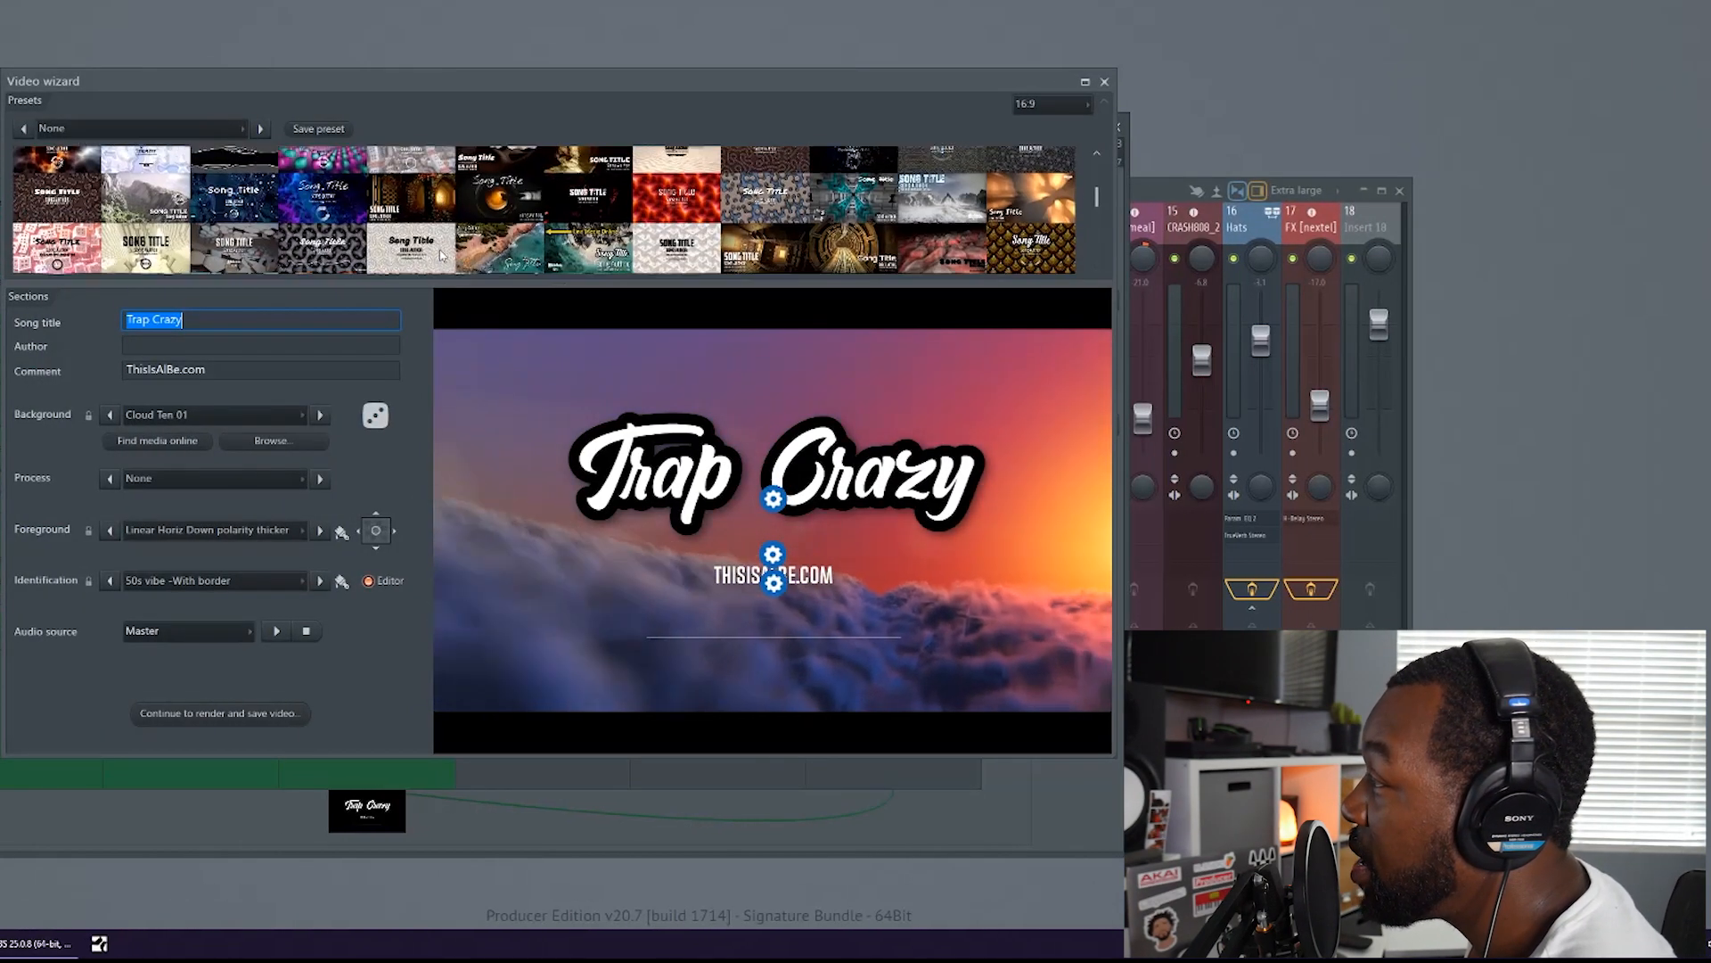
click(528, 254)
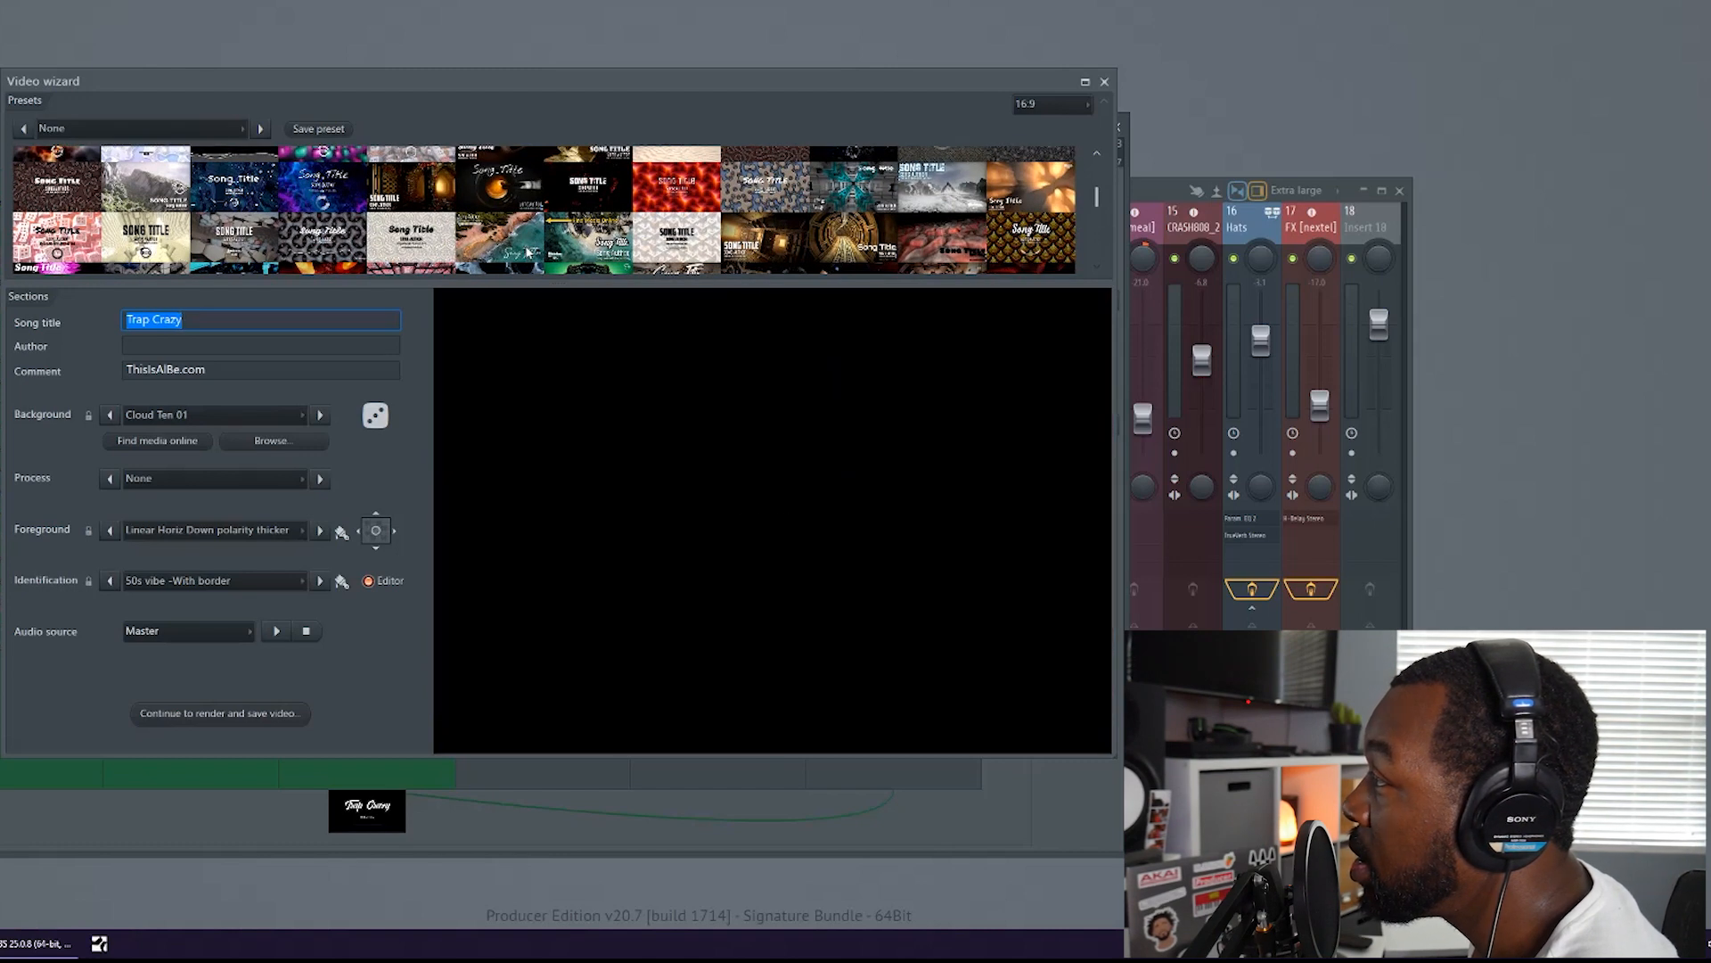
click(592, 244)
click(678, 246)
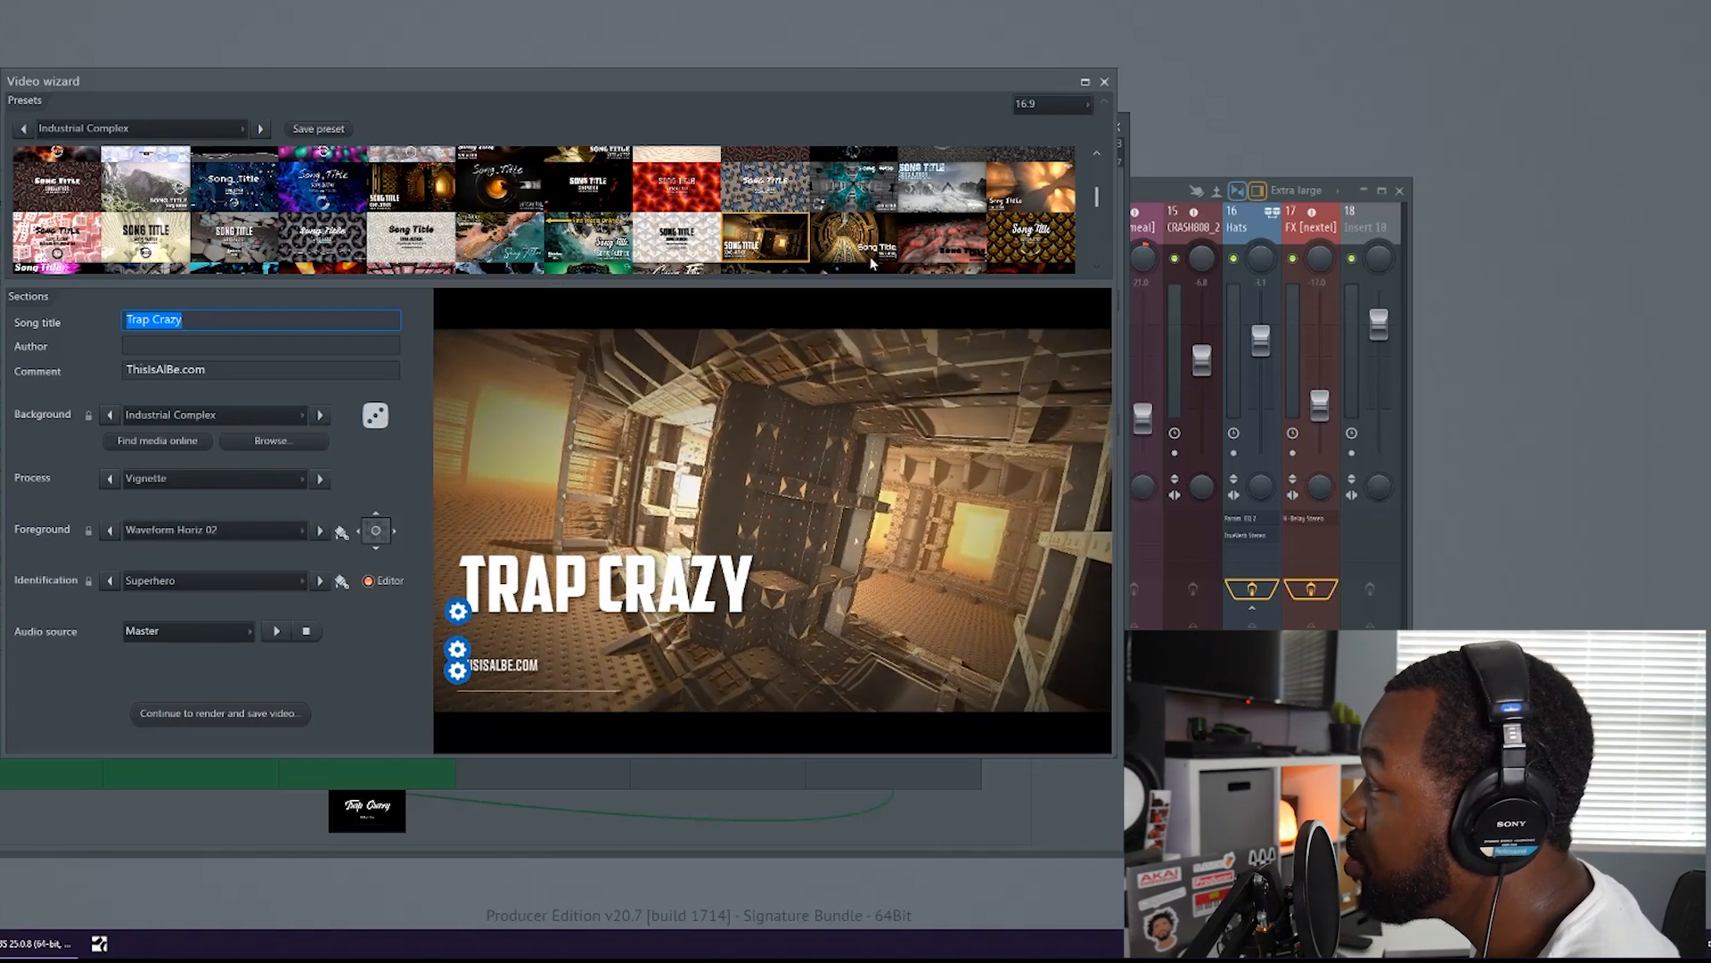
Browse further through the preset gallery and preview Revisualizer - Displaced and Youlean - Retro Road 03
scroll(872, 262, down, 4)
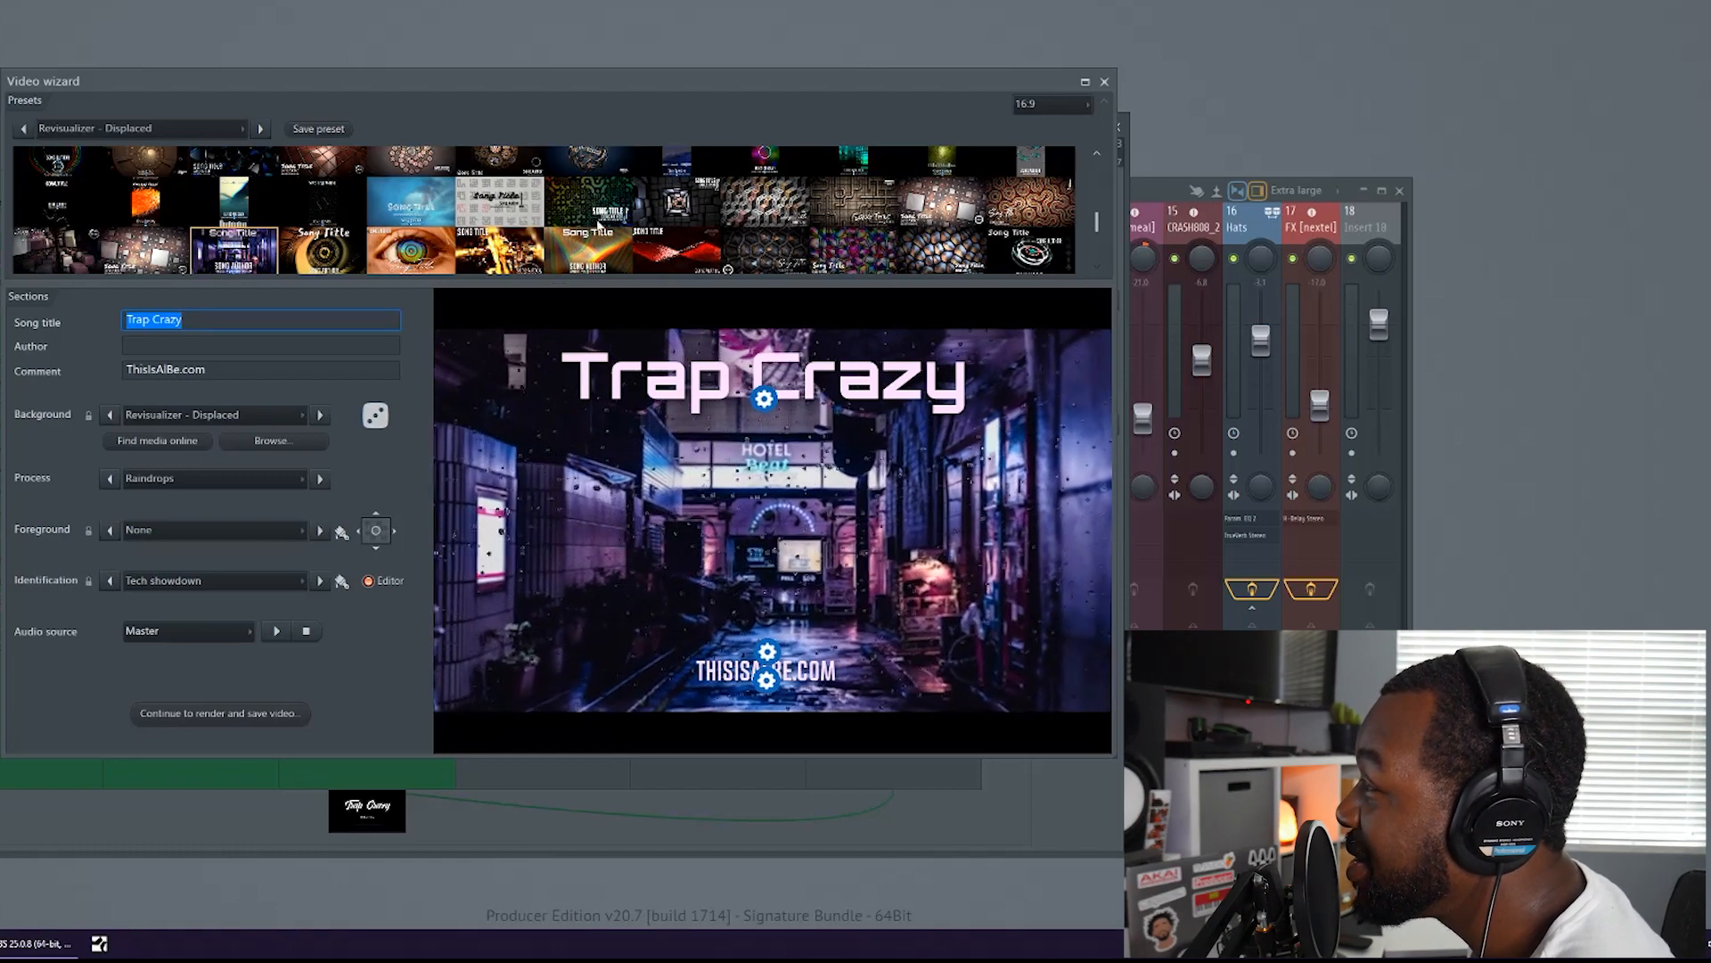
scroll(599, 223, down, 3)
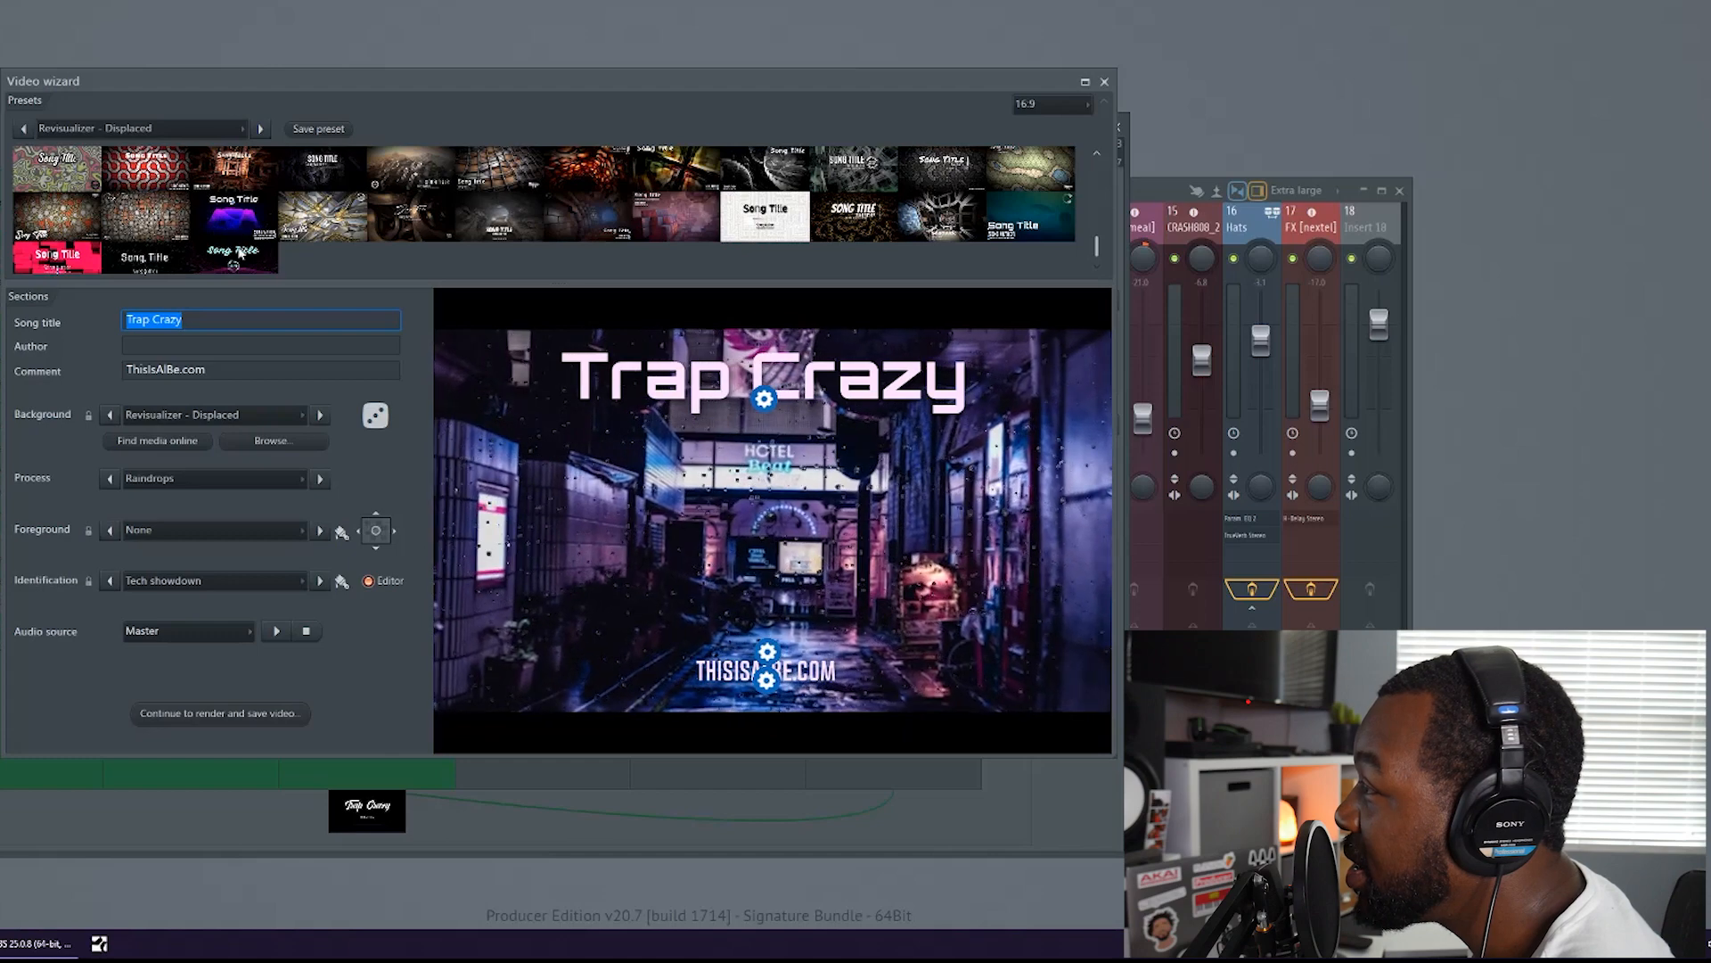
scroll(233, 239, up, 3)
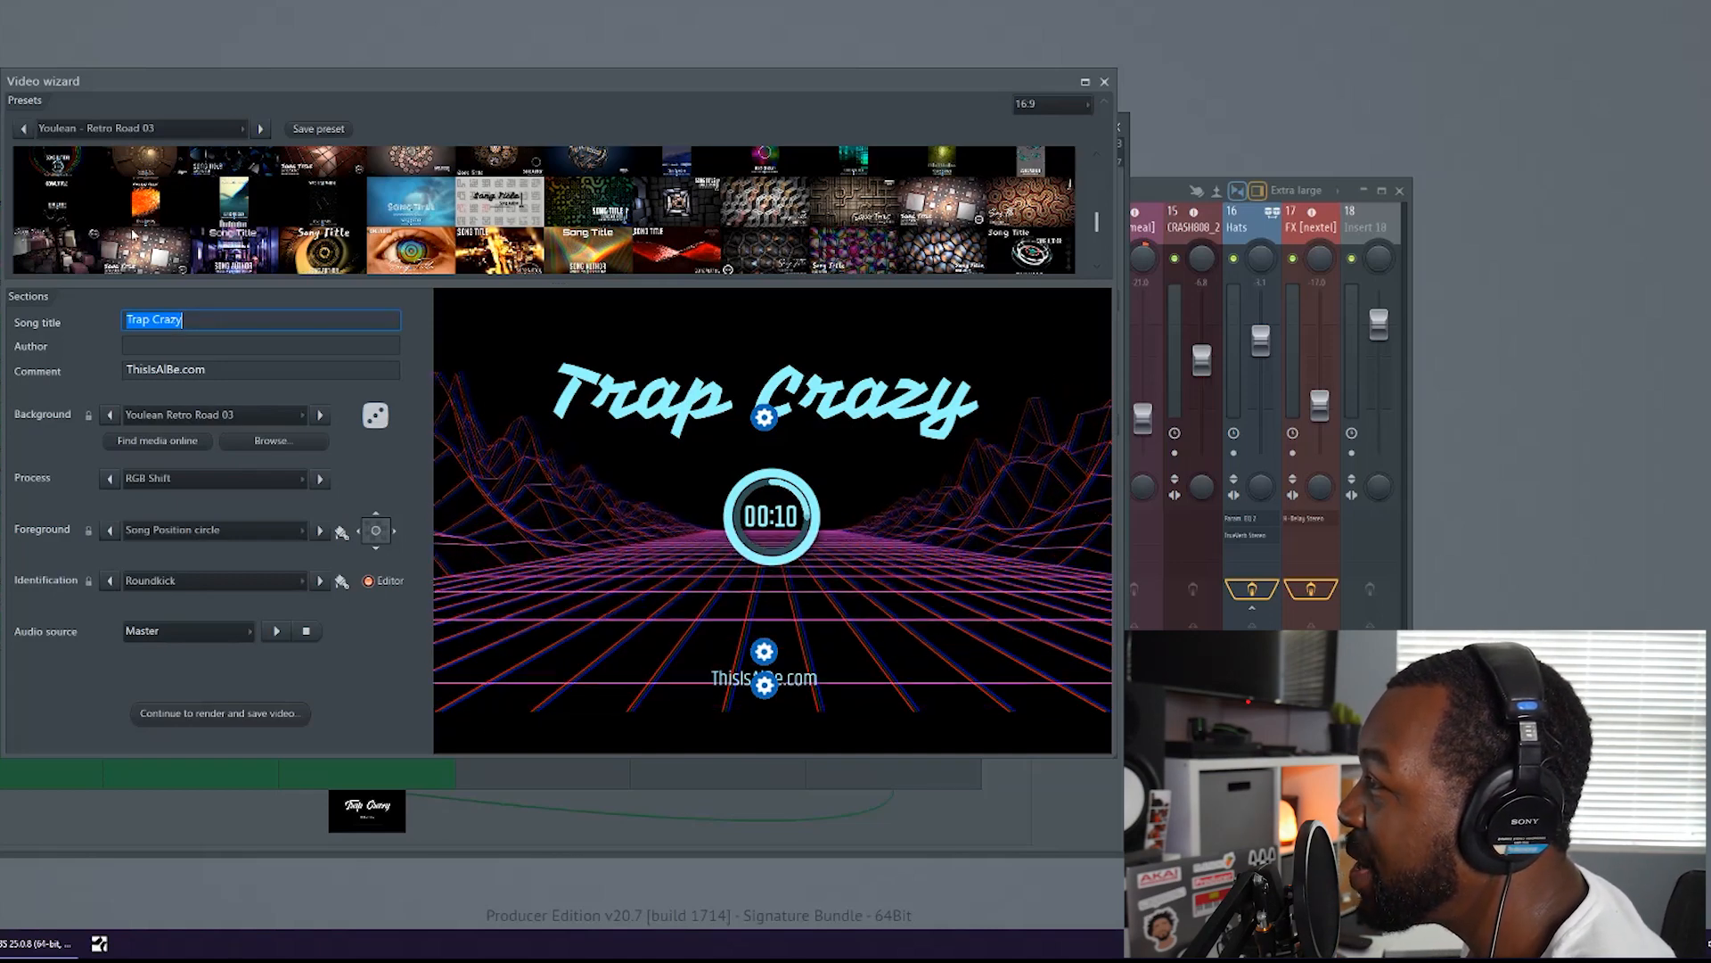
scroll(138, 231, down, 2)
scroll(158, 221, up, 2)
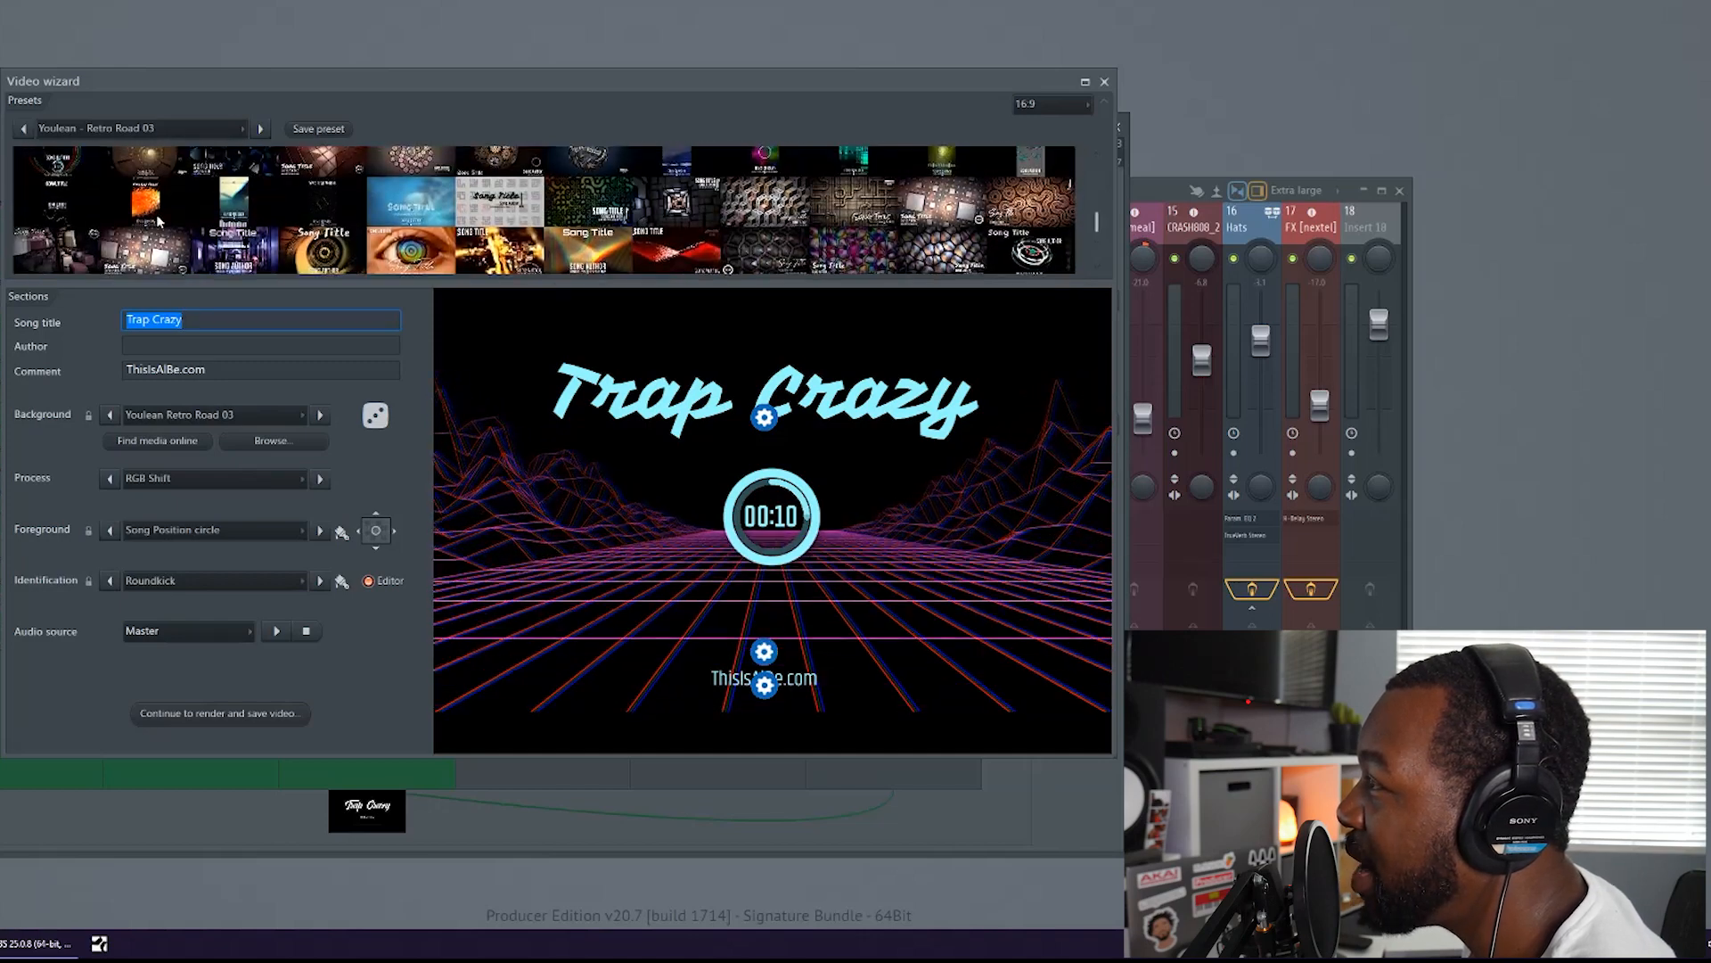
Preview the Portrait - Rhodium, Dual 3D Truchet Tiles and Entangled Vines presets
click(159, 217)
scroll(160, 217, up, 3)
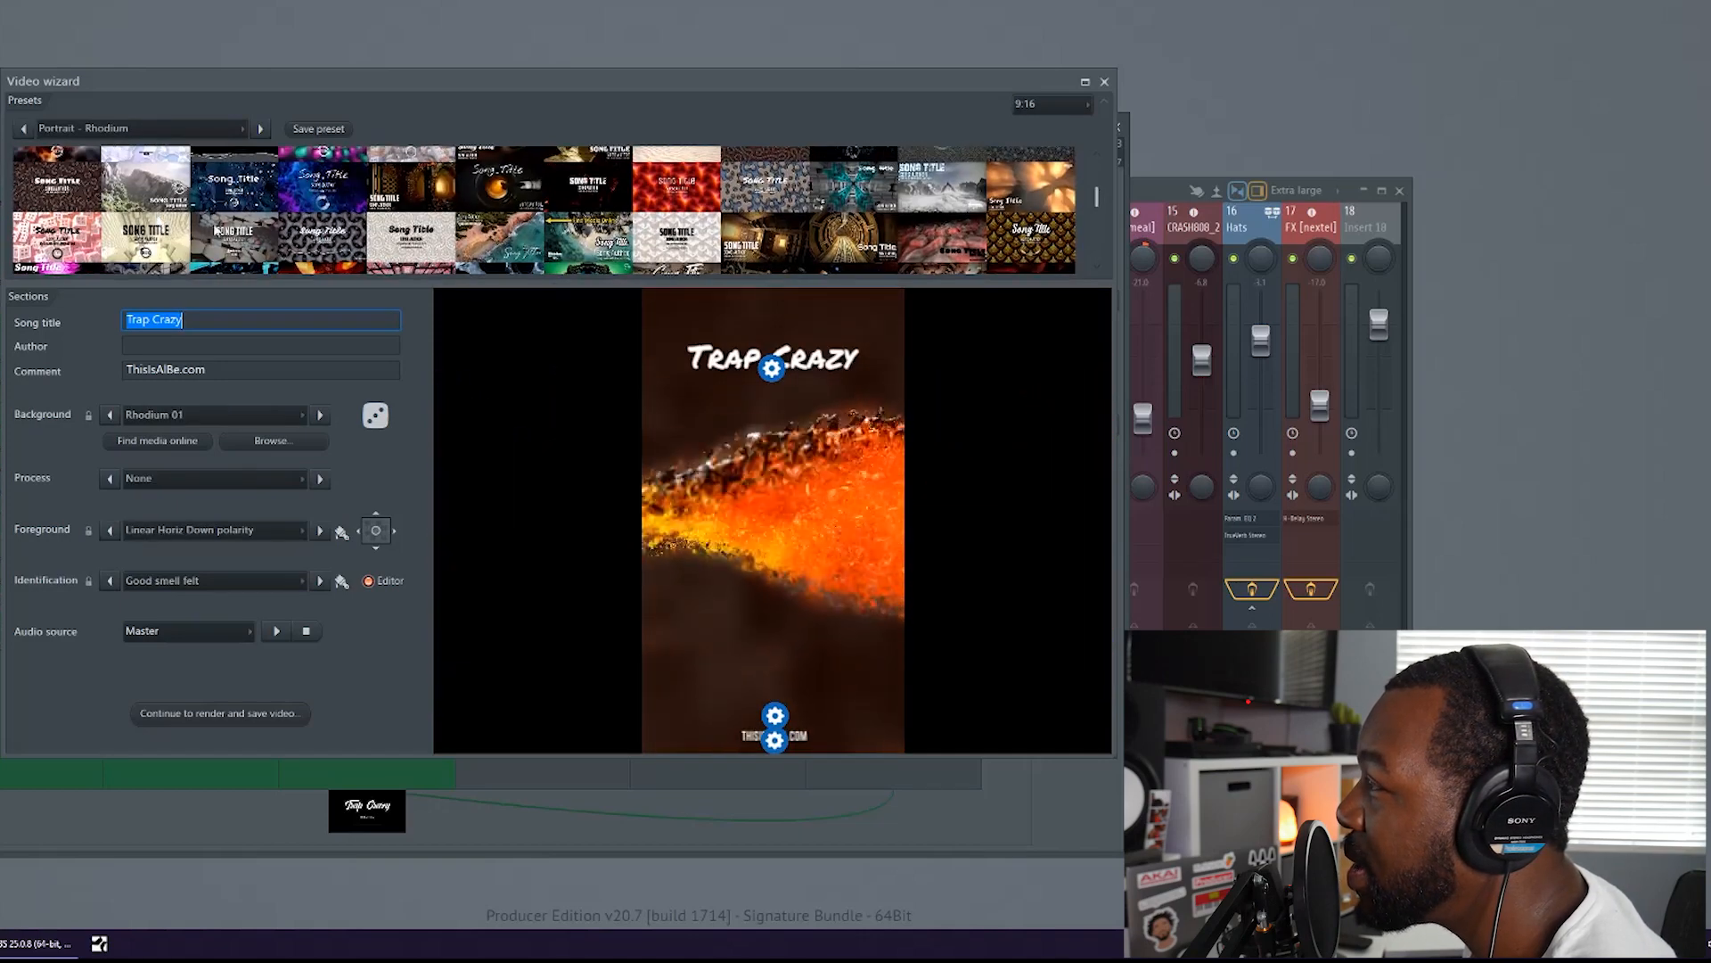
click(245, 205)
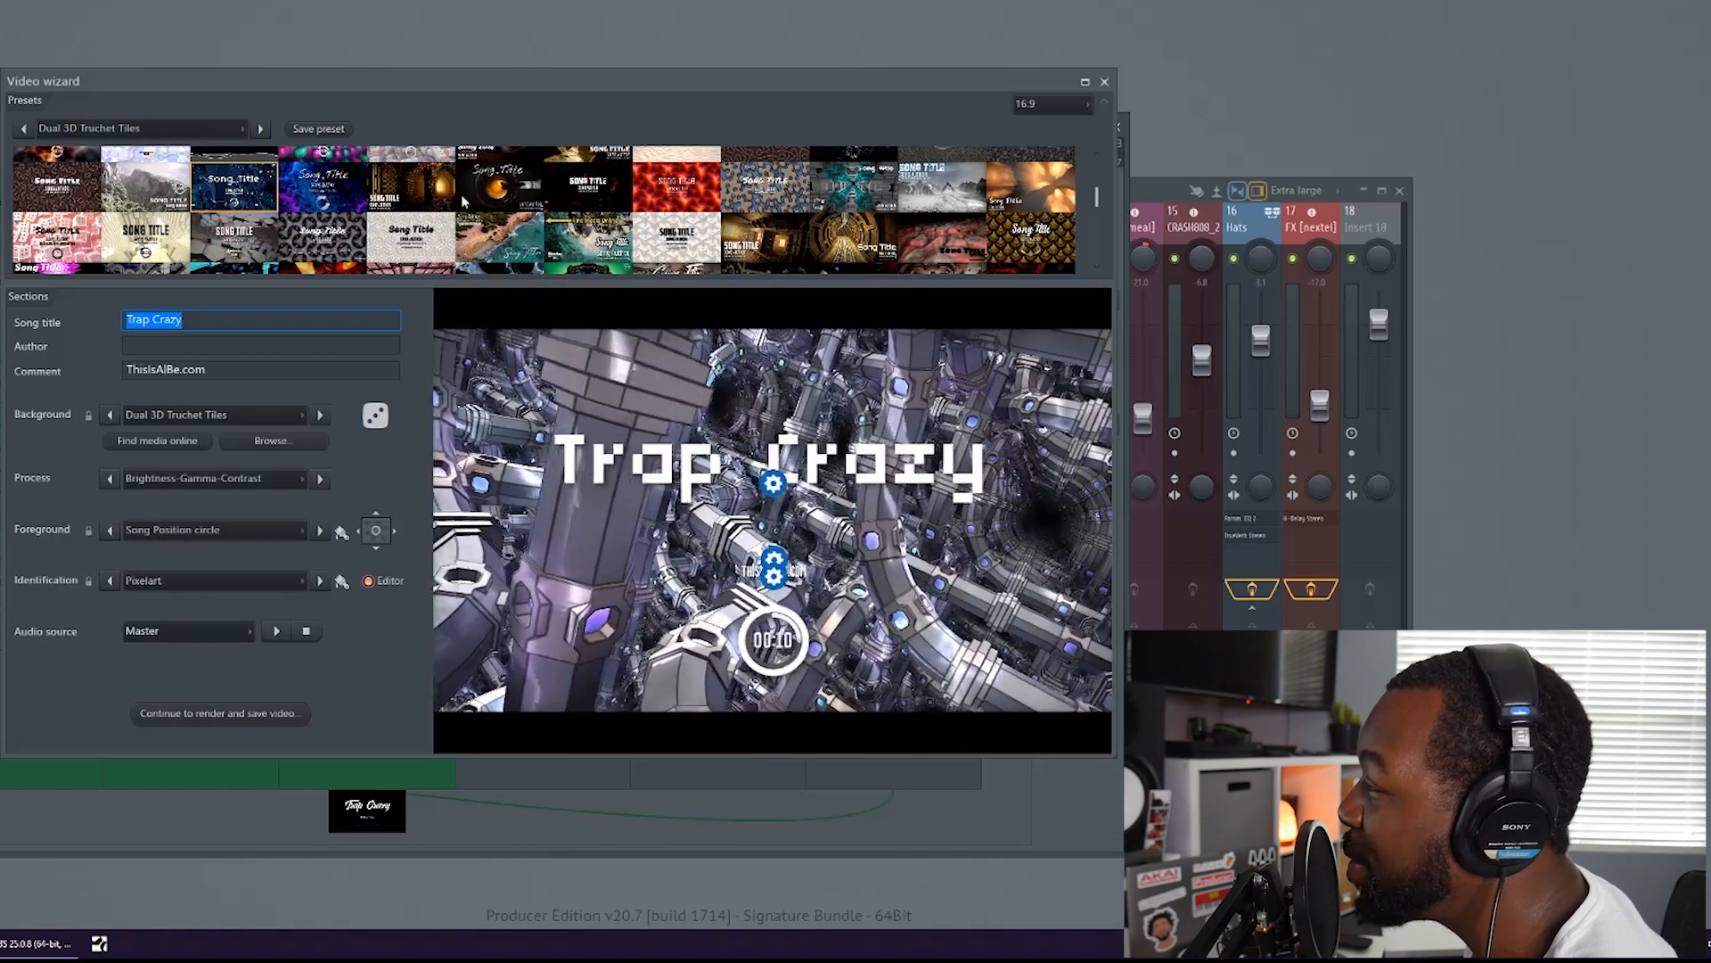
click(575, 207)
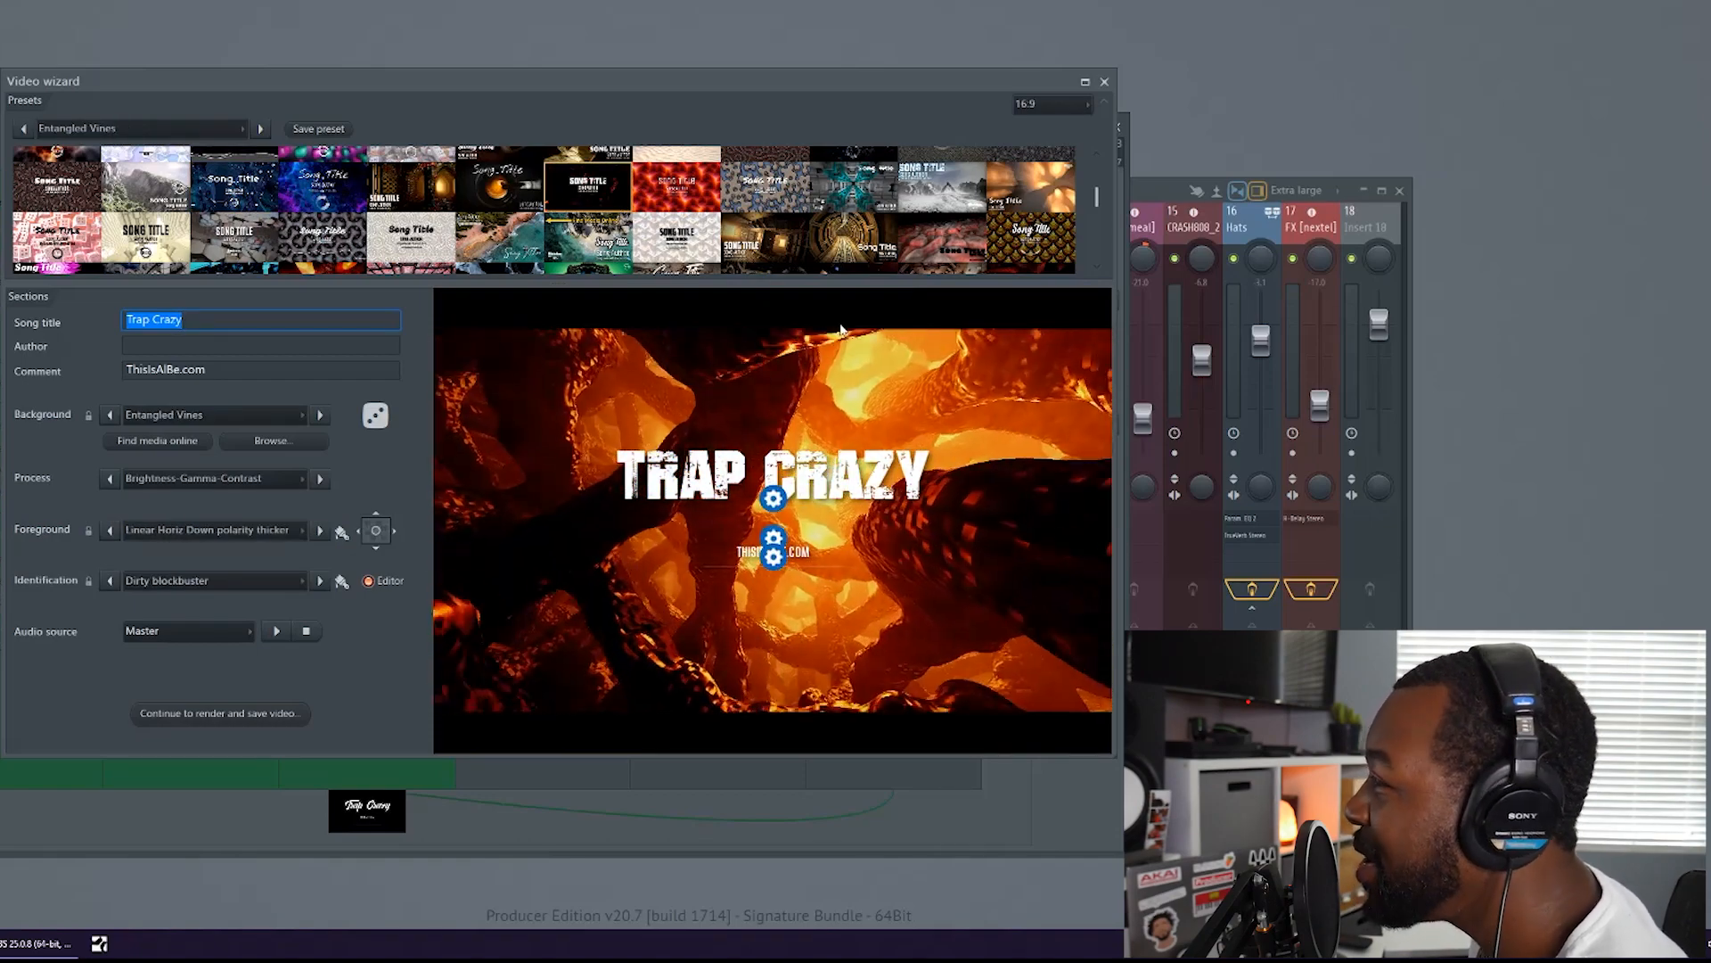
scroll(793, 252, up, 4)
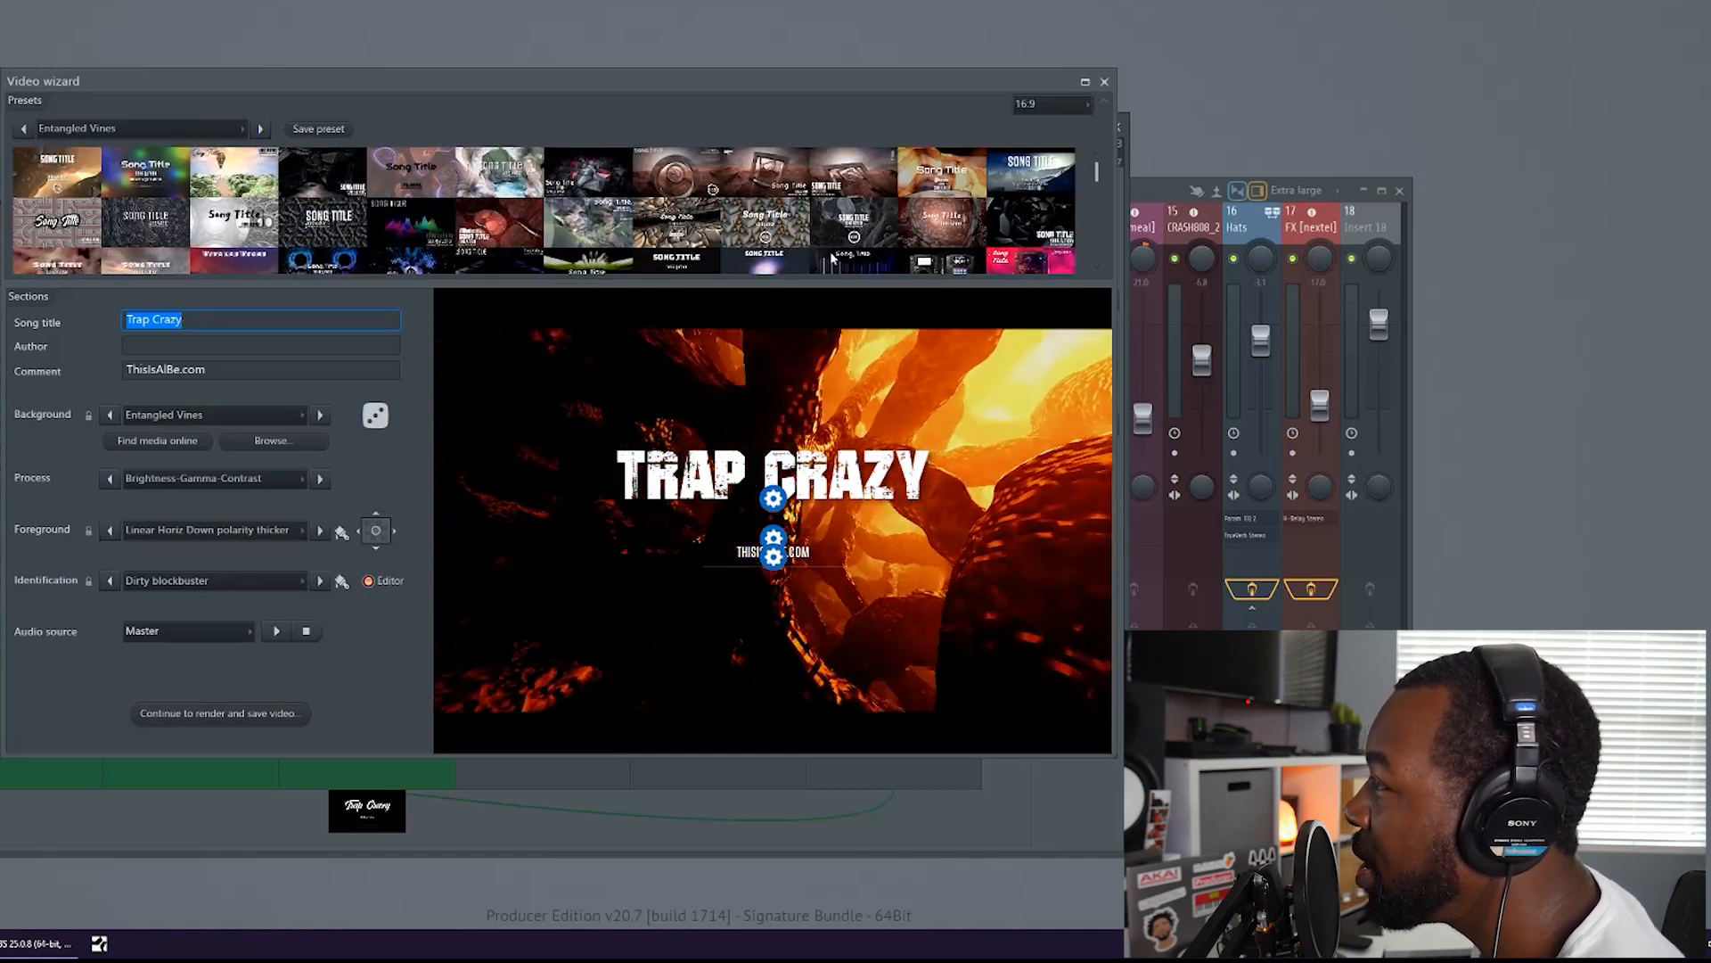
Randomize the visualizer's sections and save the resulting look as a preset named Random 1
click(375, 416)
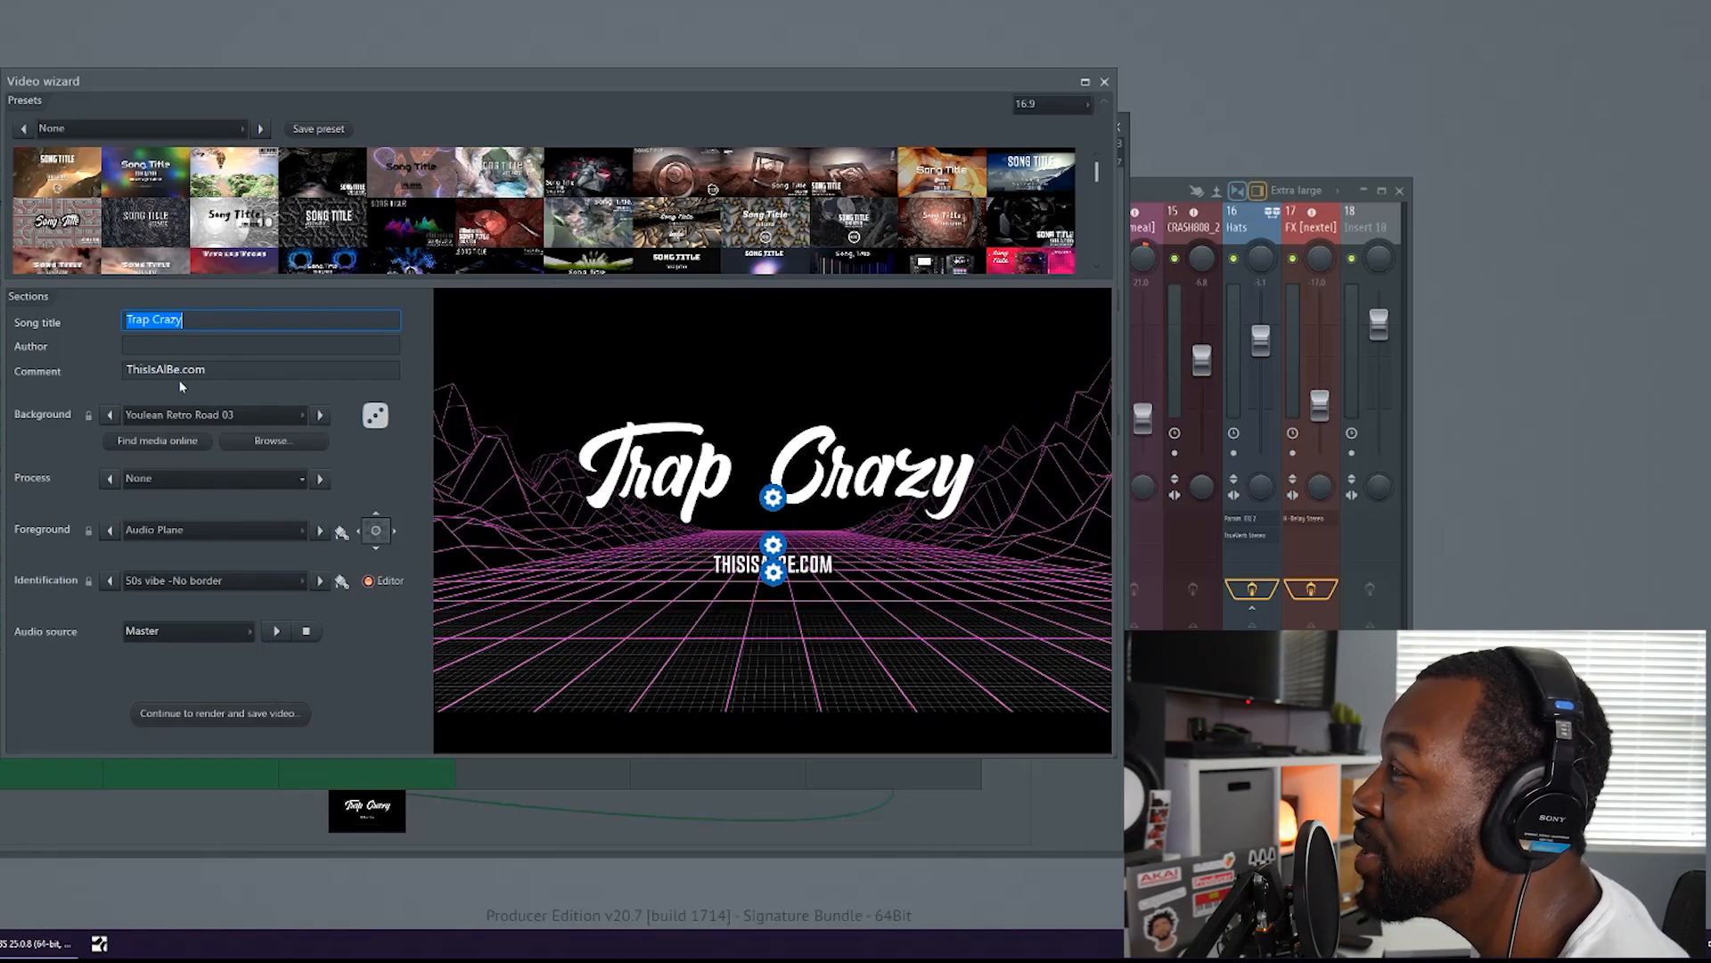
click(310, 129)
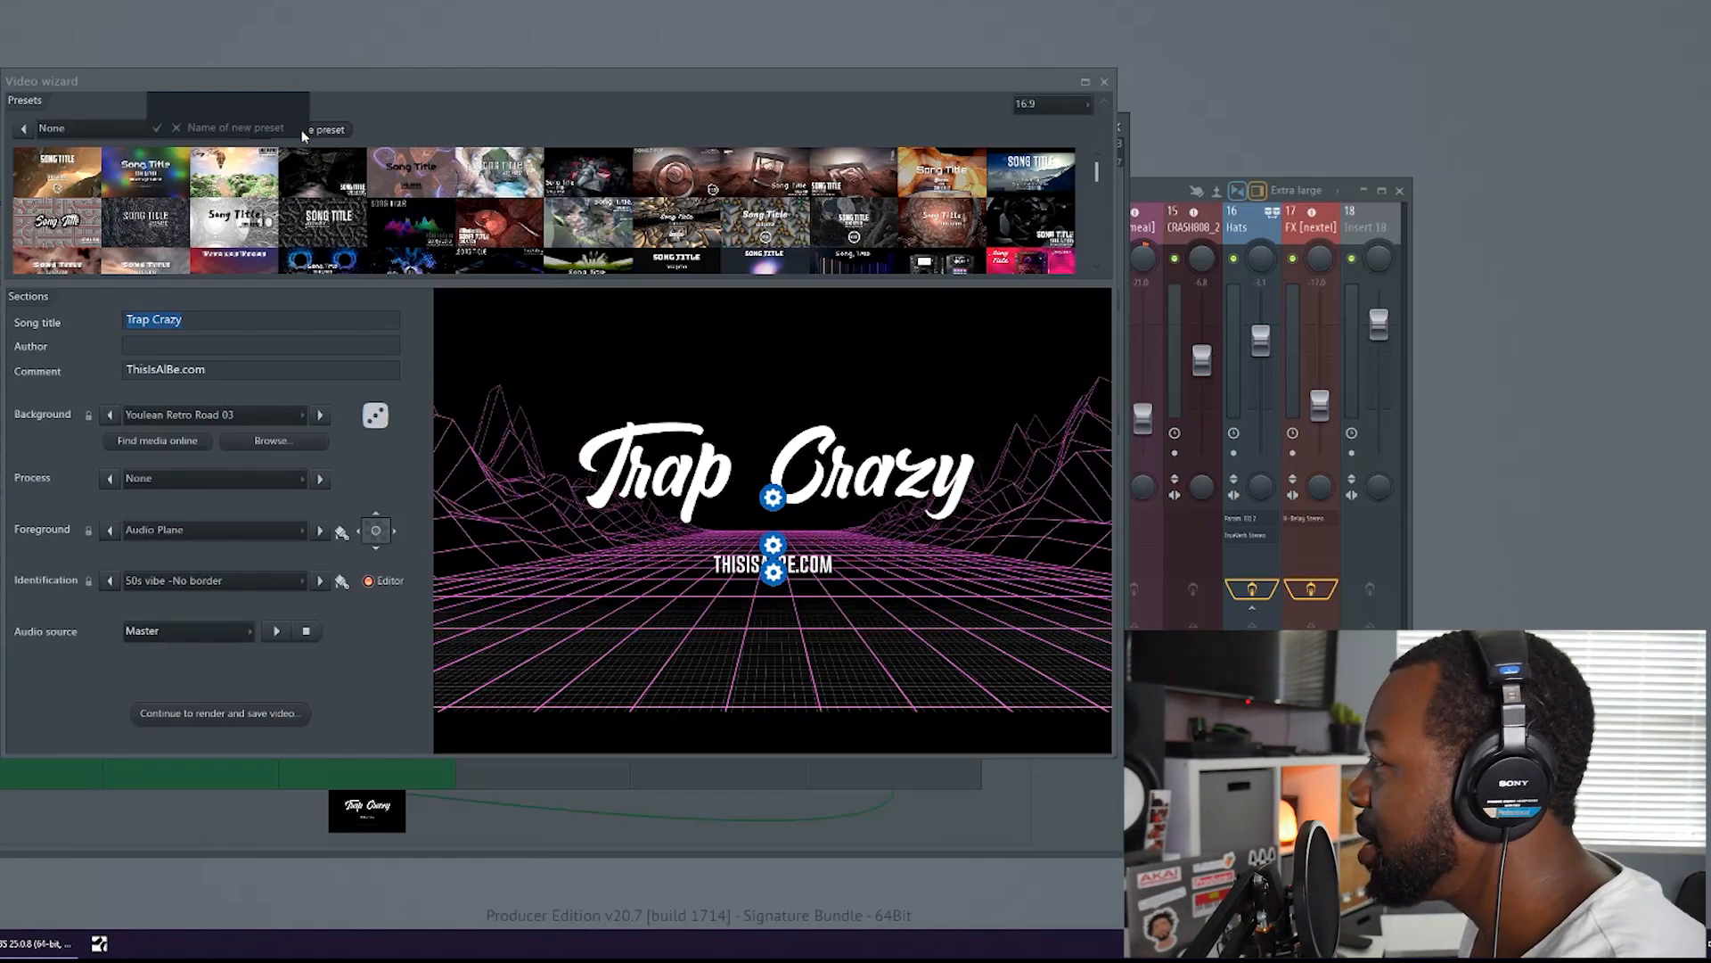
text(Random 1)
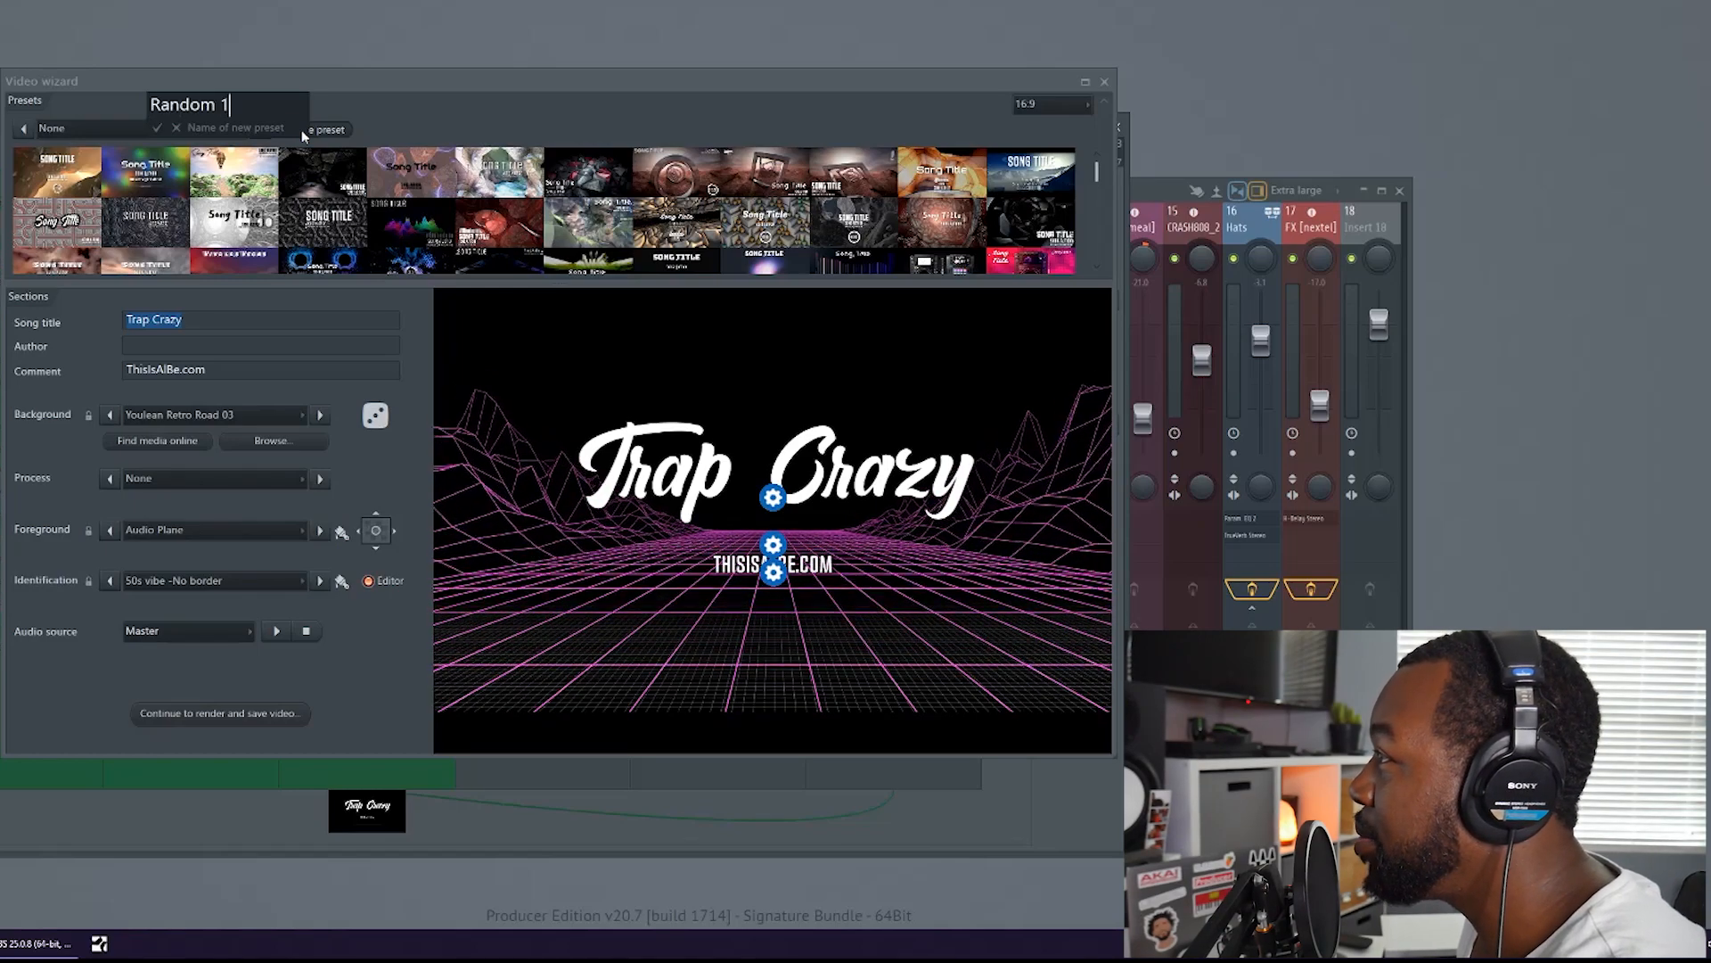
key(Return)
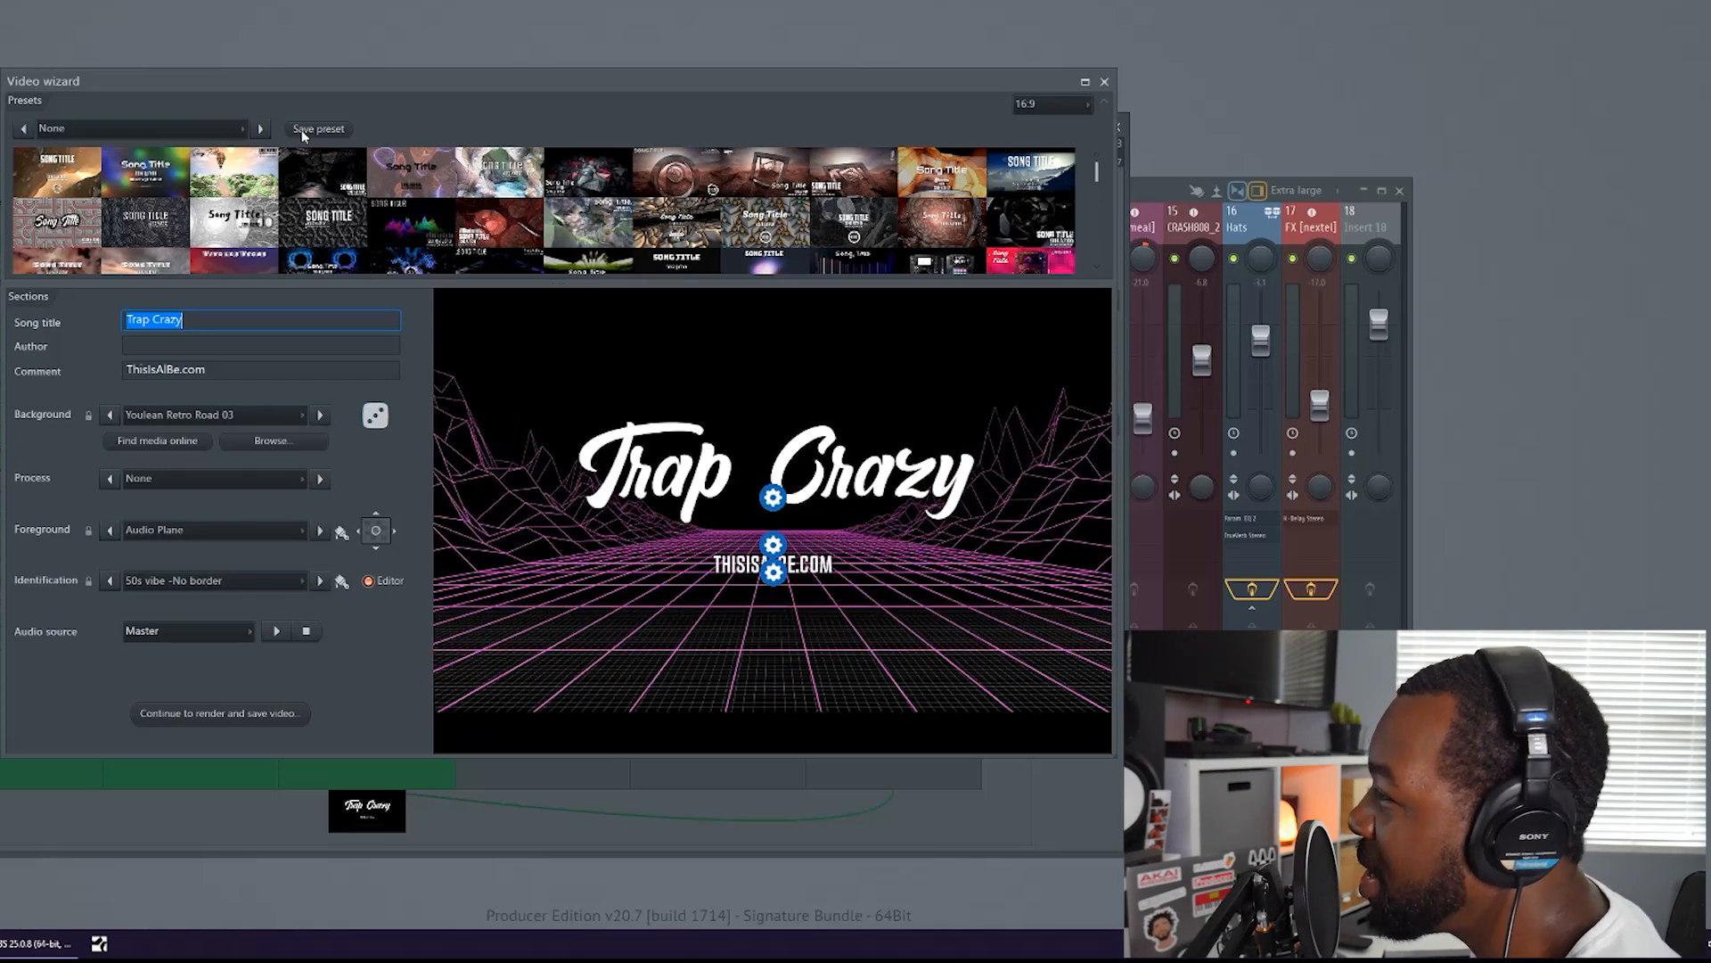
Check the video export settings for the randomized visualizer, then return to the video wizard without exporting
click(233, 718)
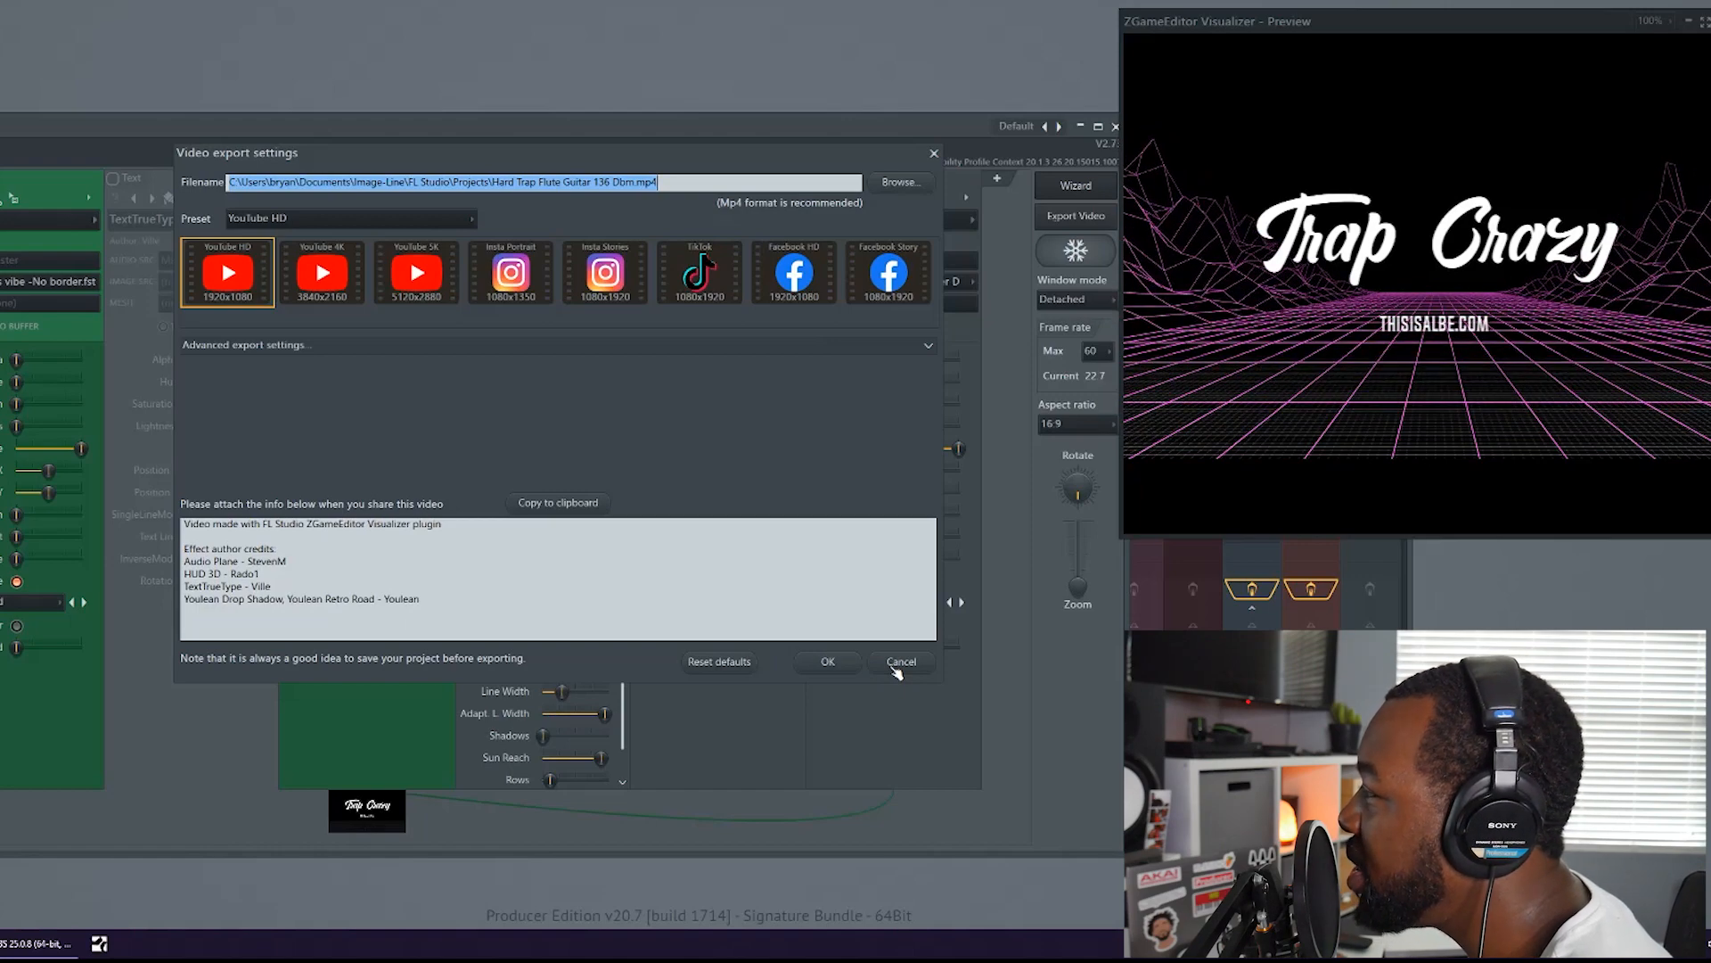
click(897, 664)
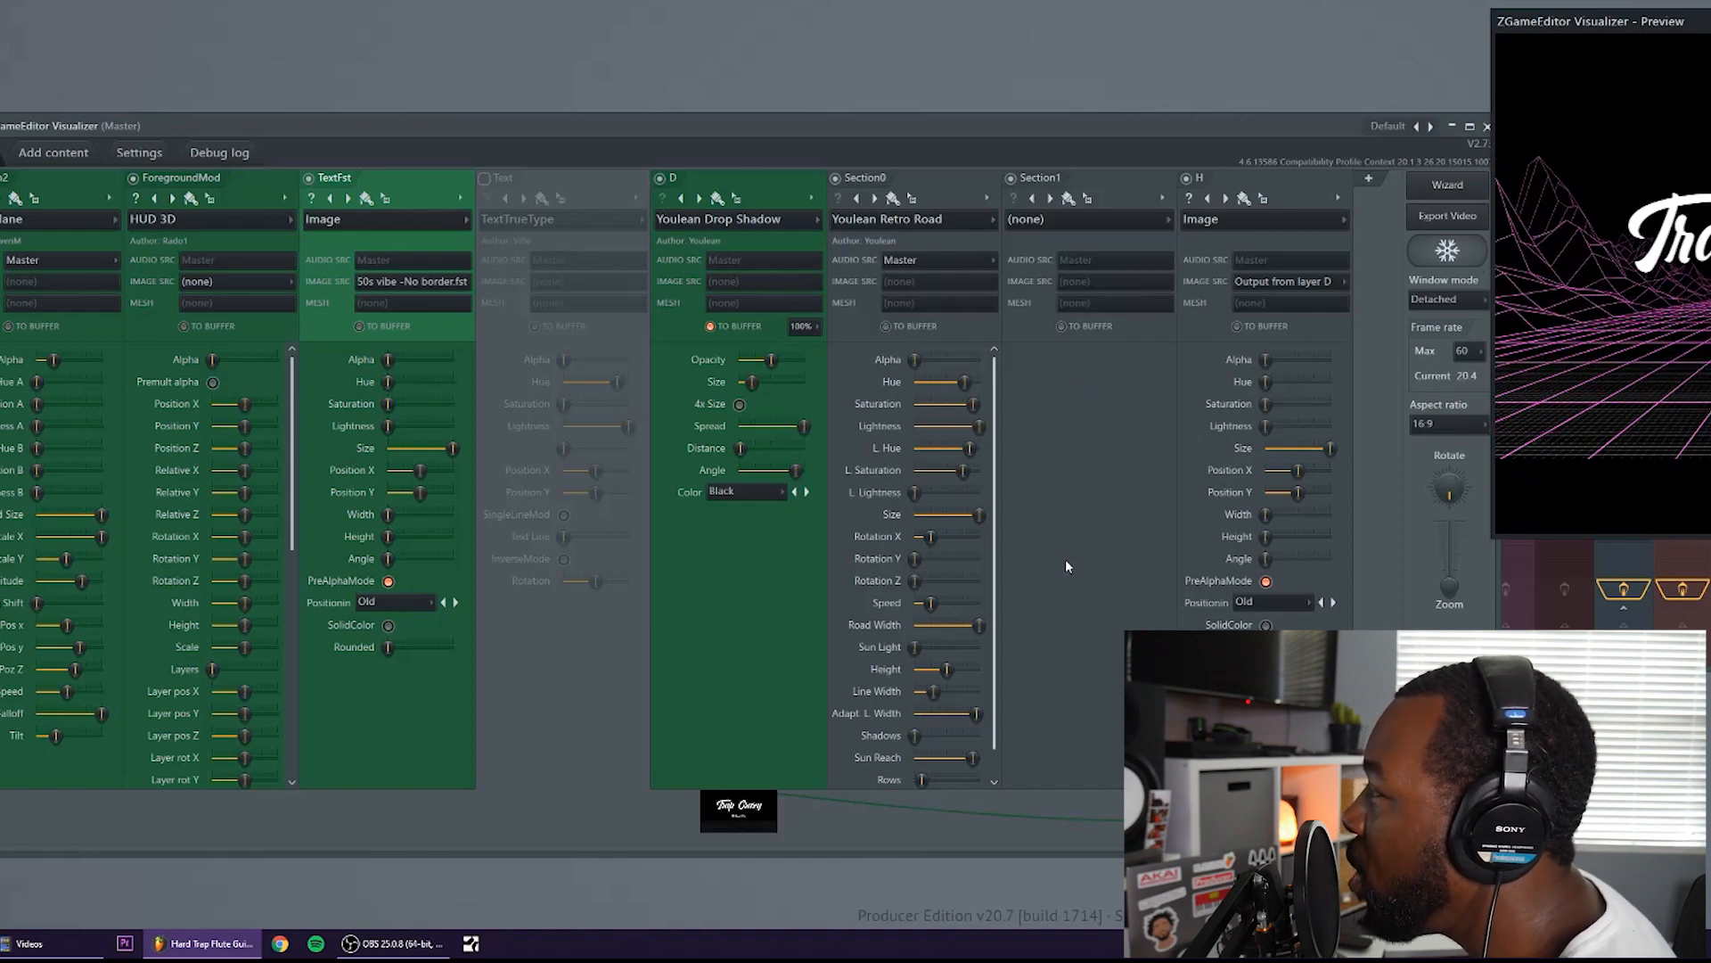
click(1447, 186)
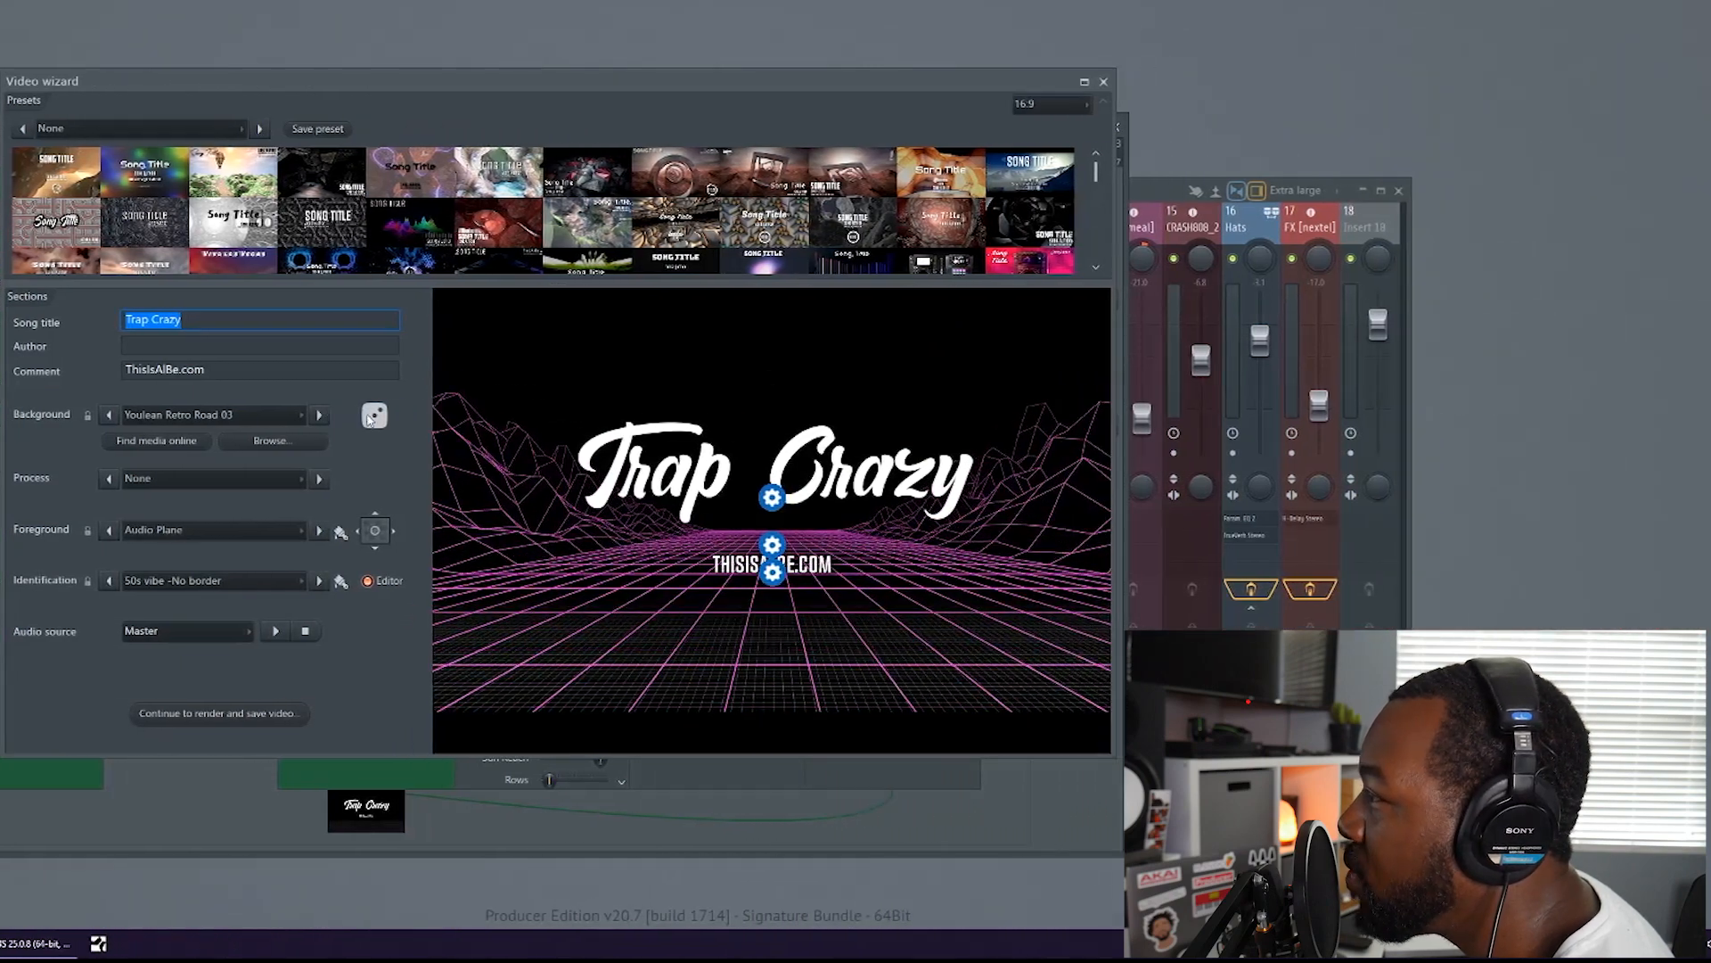
Randomize the visualizer's sections again and change the background to Raymarched Hexagonal Truchet
click(372, 416)
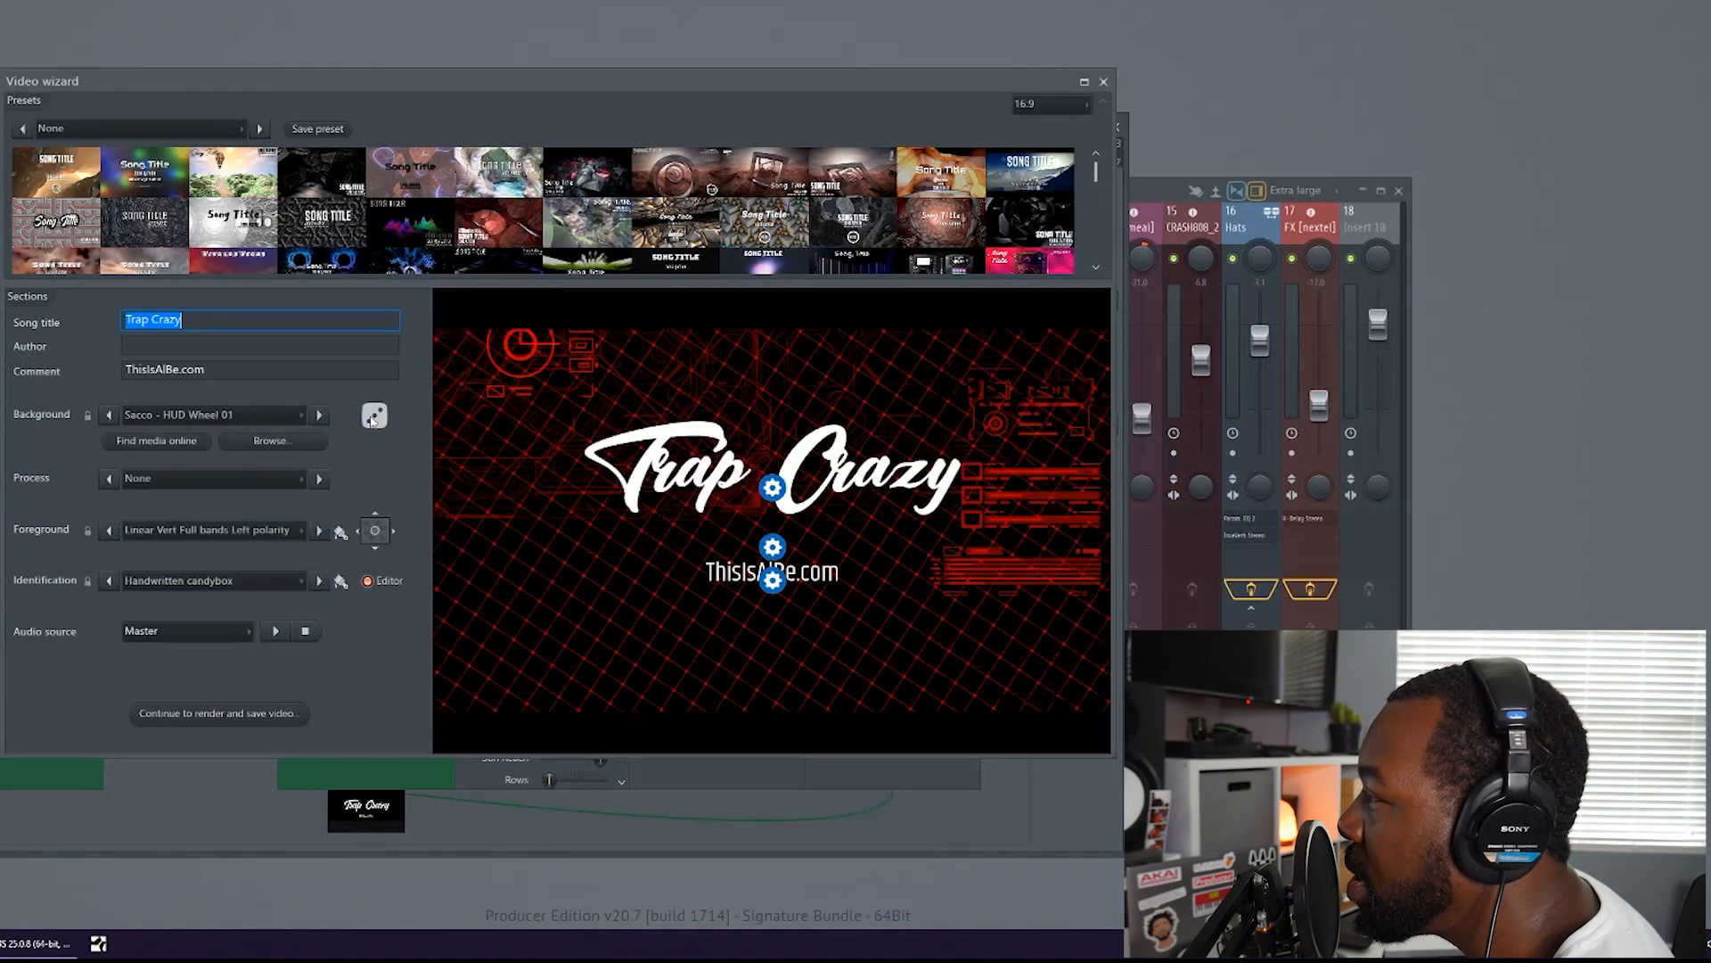
click(372, 416)
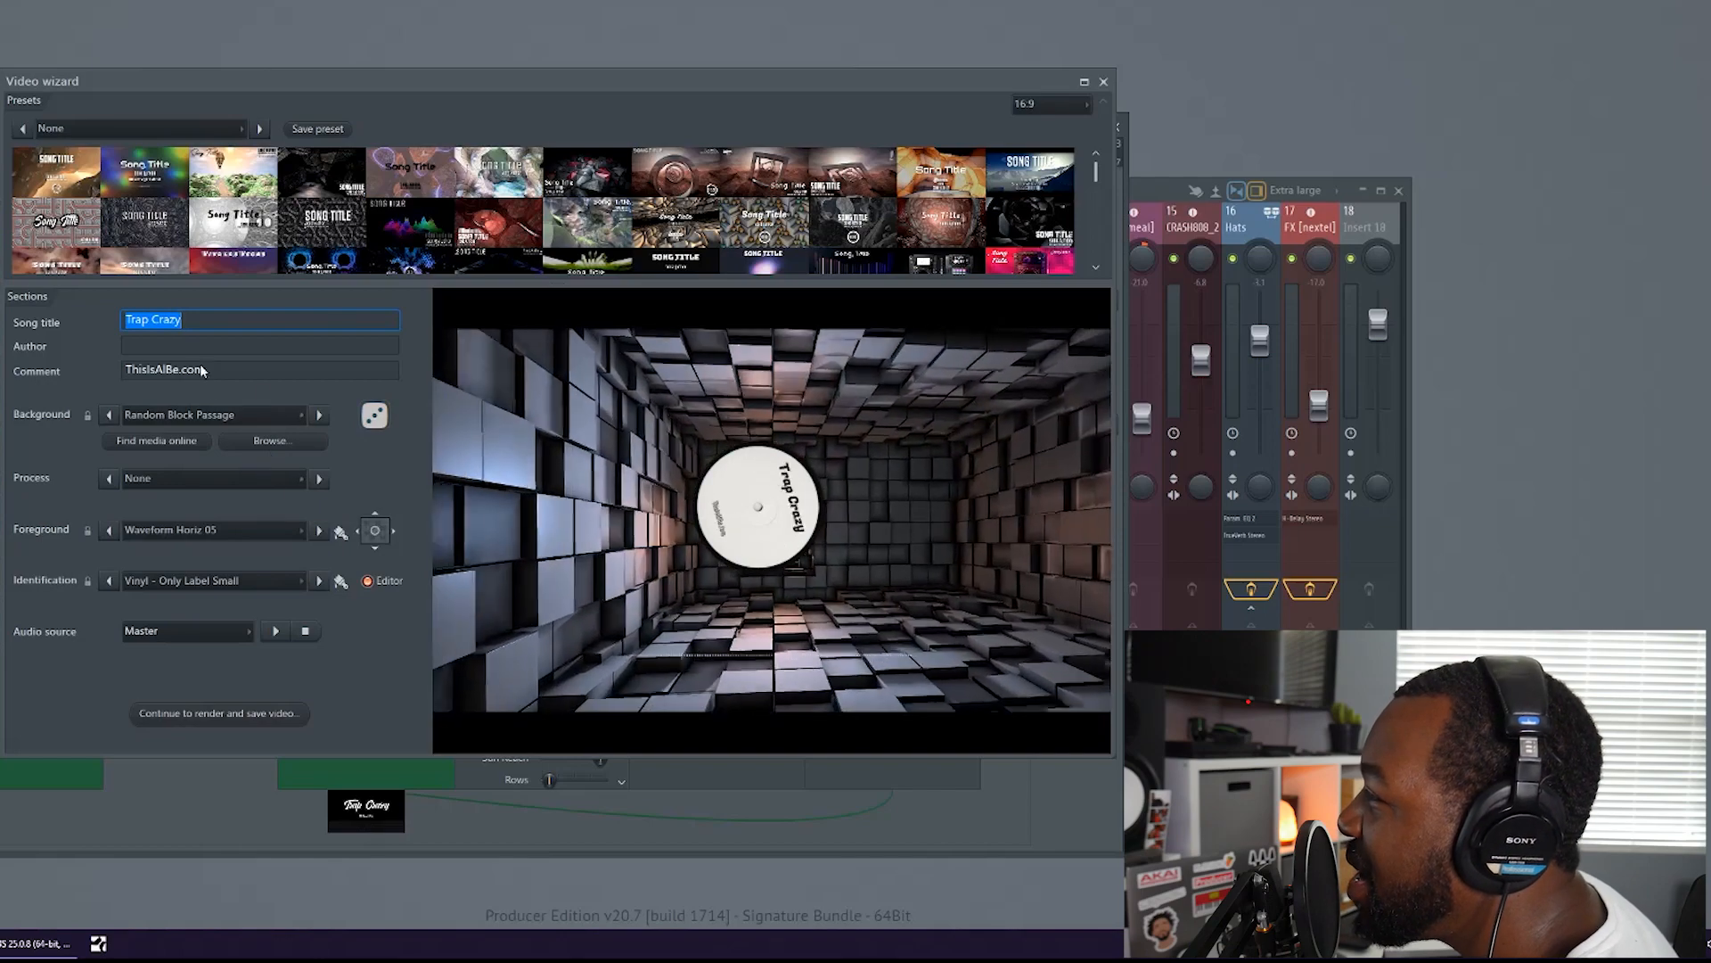
click(319, 415)
click(319, 416)
click(320, 416)
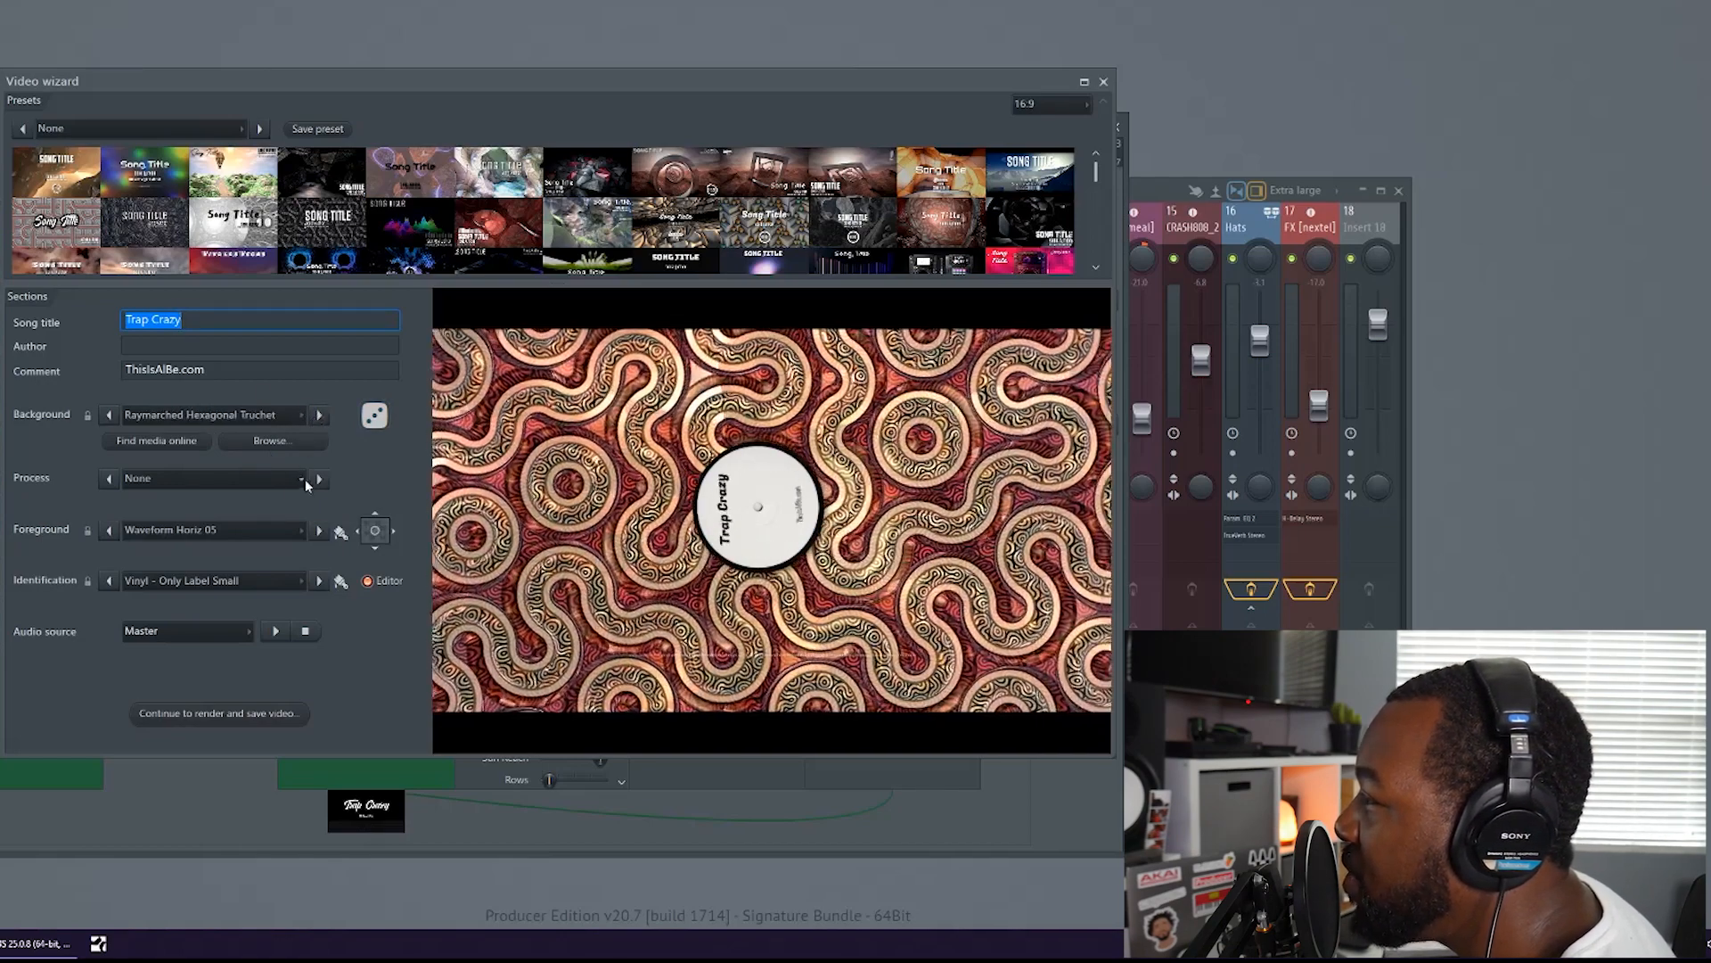
Set the process effect to Dot Matrix and the foreground to Waveform Vert 02
click(319, 479)
click(319, 479)
click(319, 480)
click(319, 480)
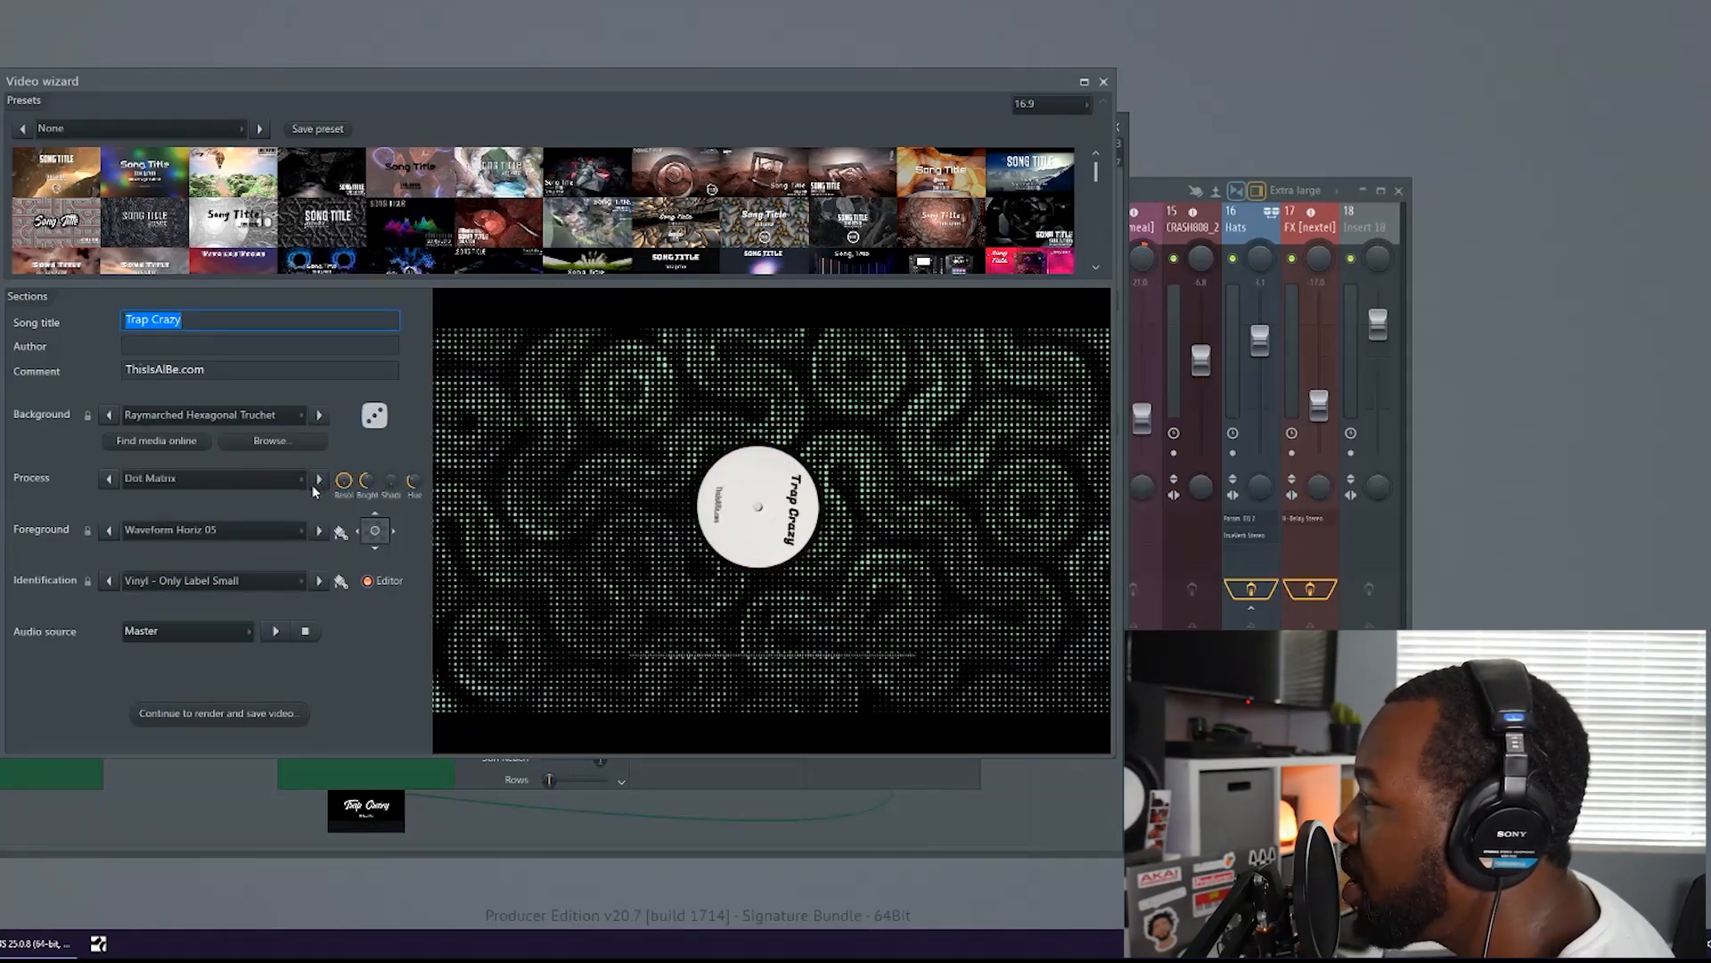
click(319, 532)
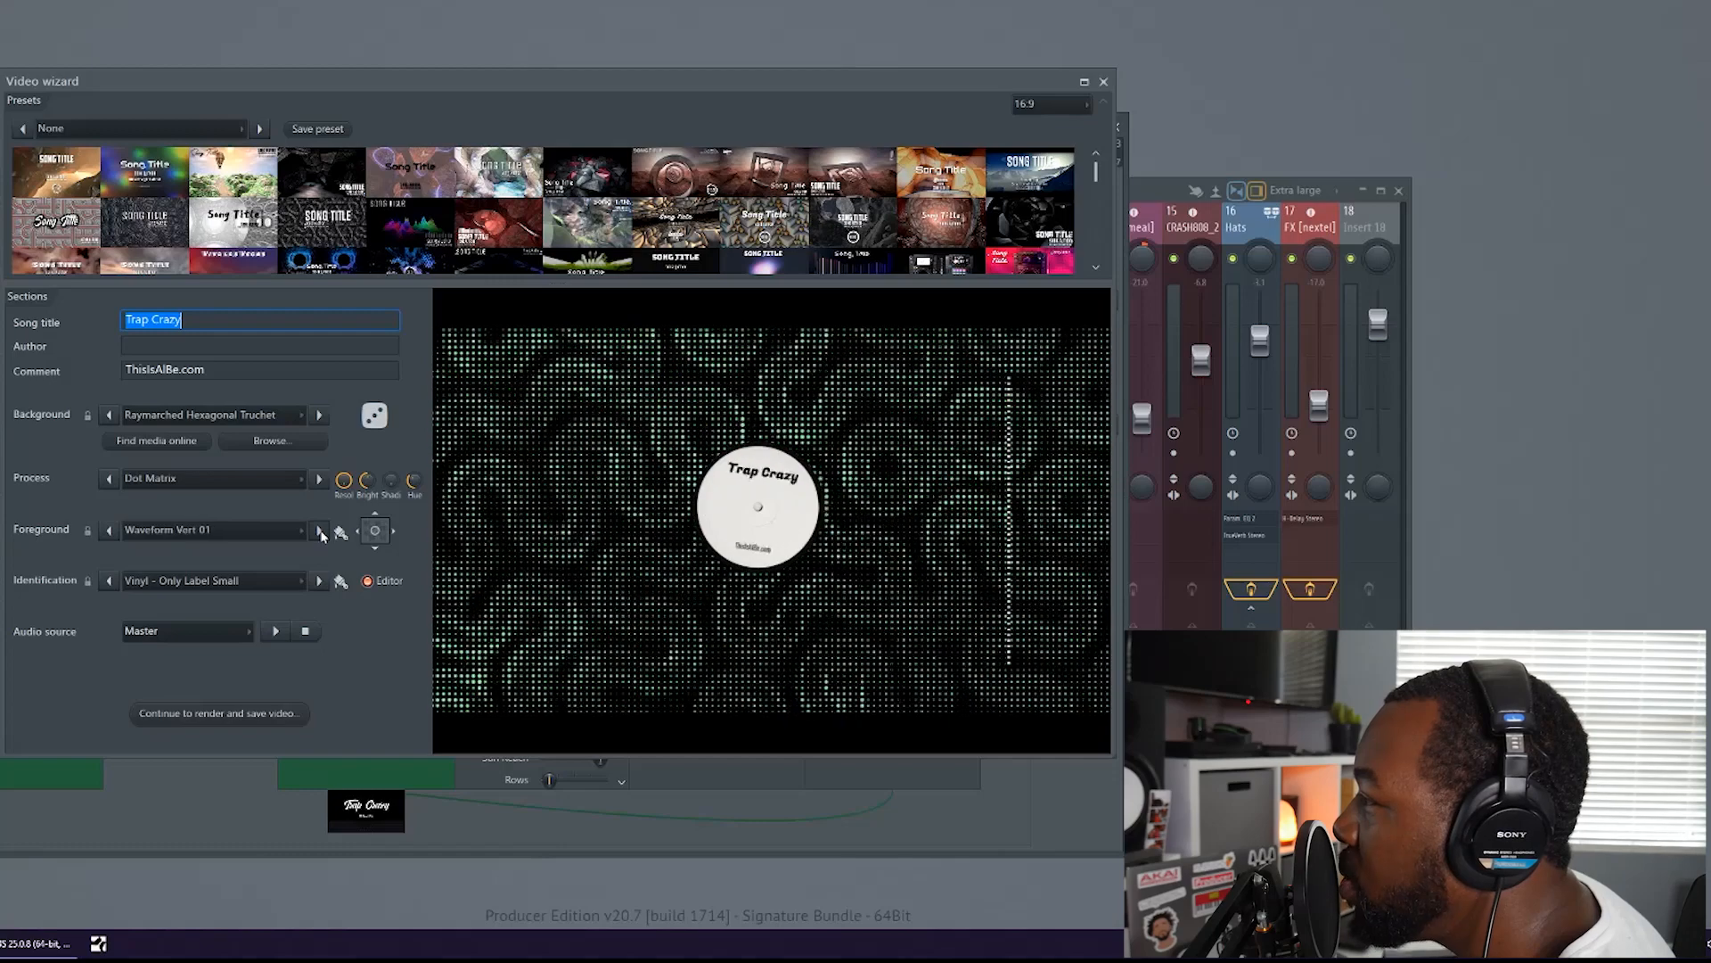
click(319, 532)
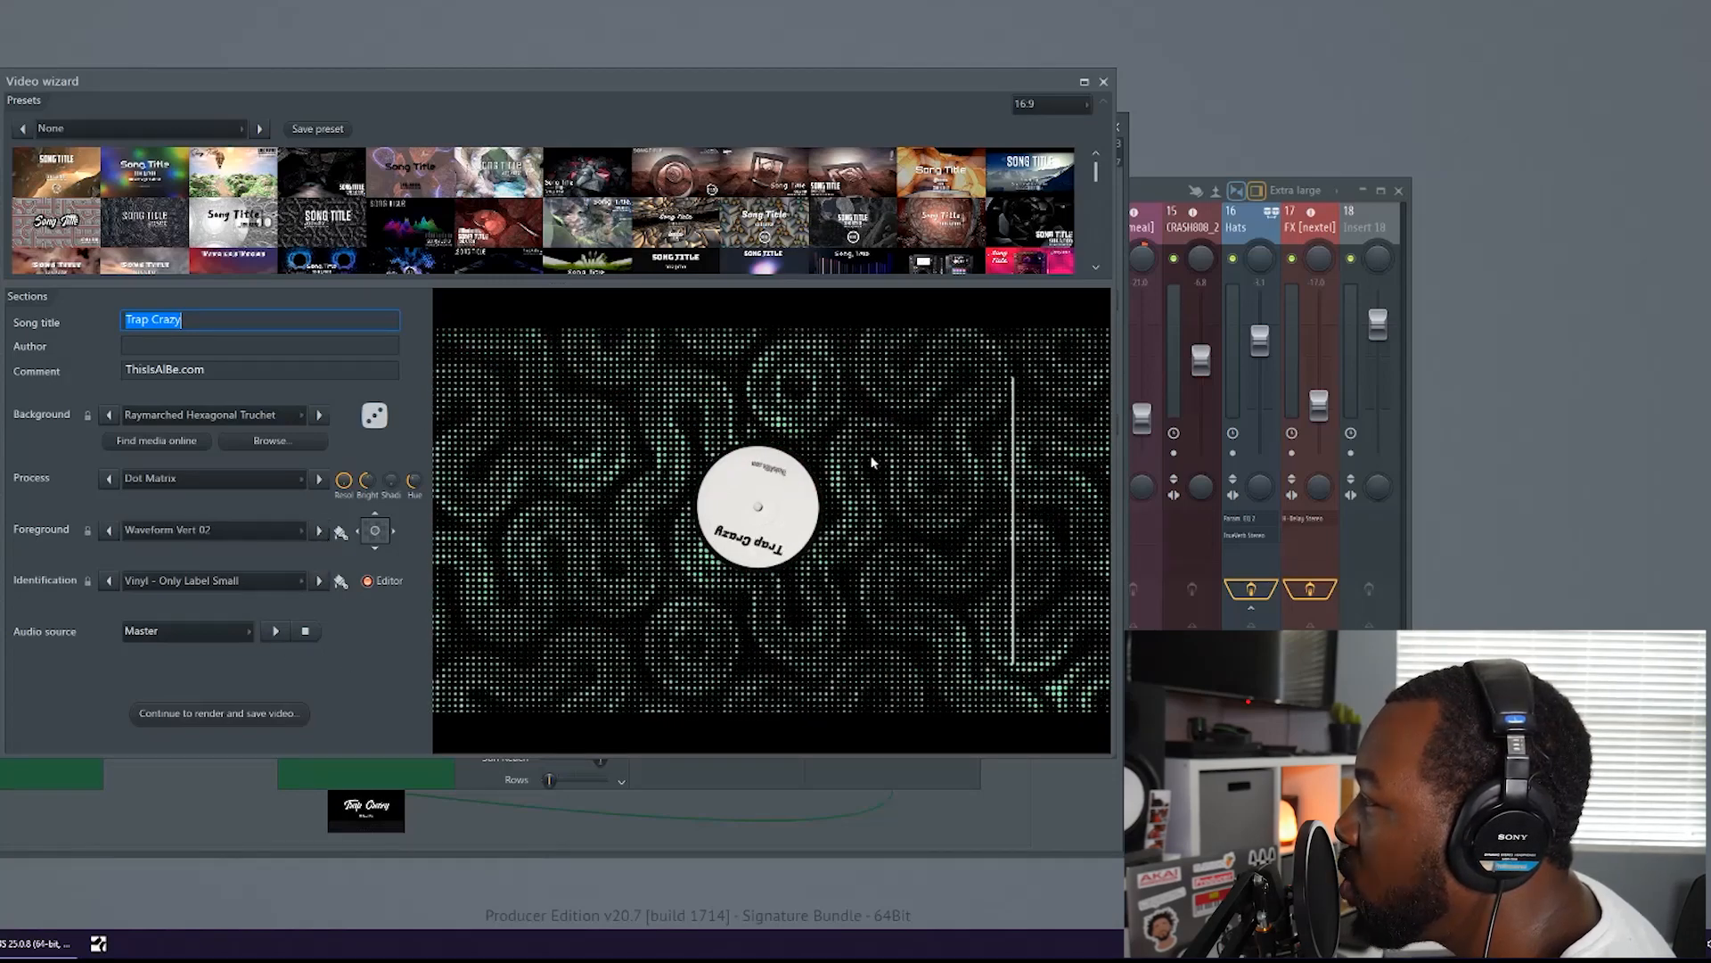
Change the title identification style to Candy caramel With border
click(318, 581)
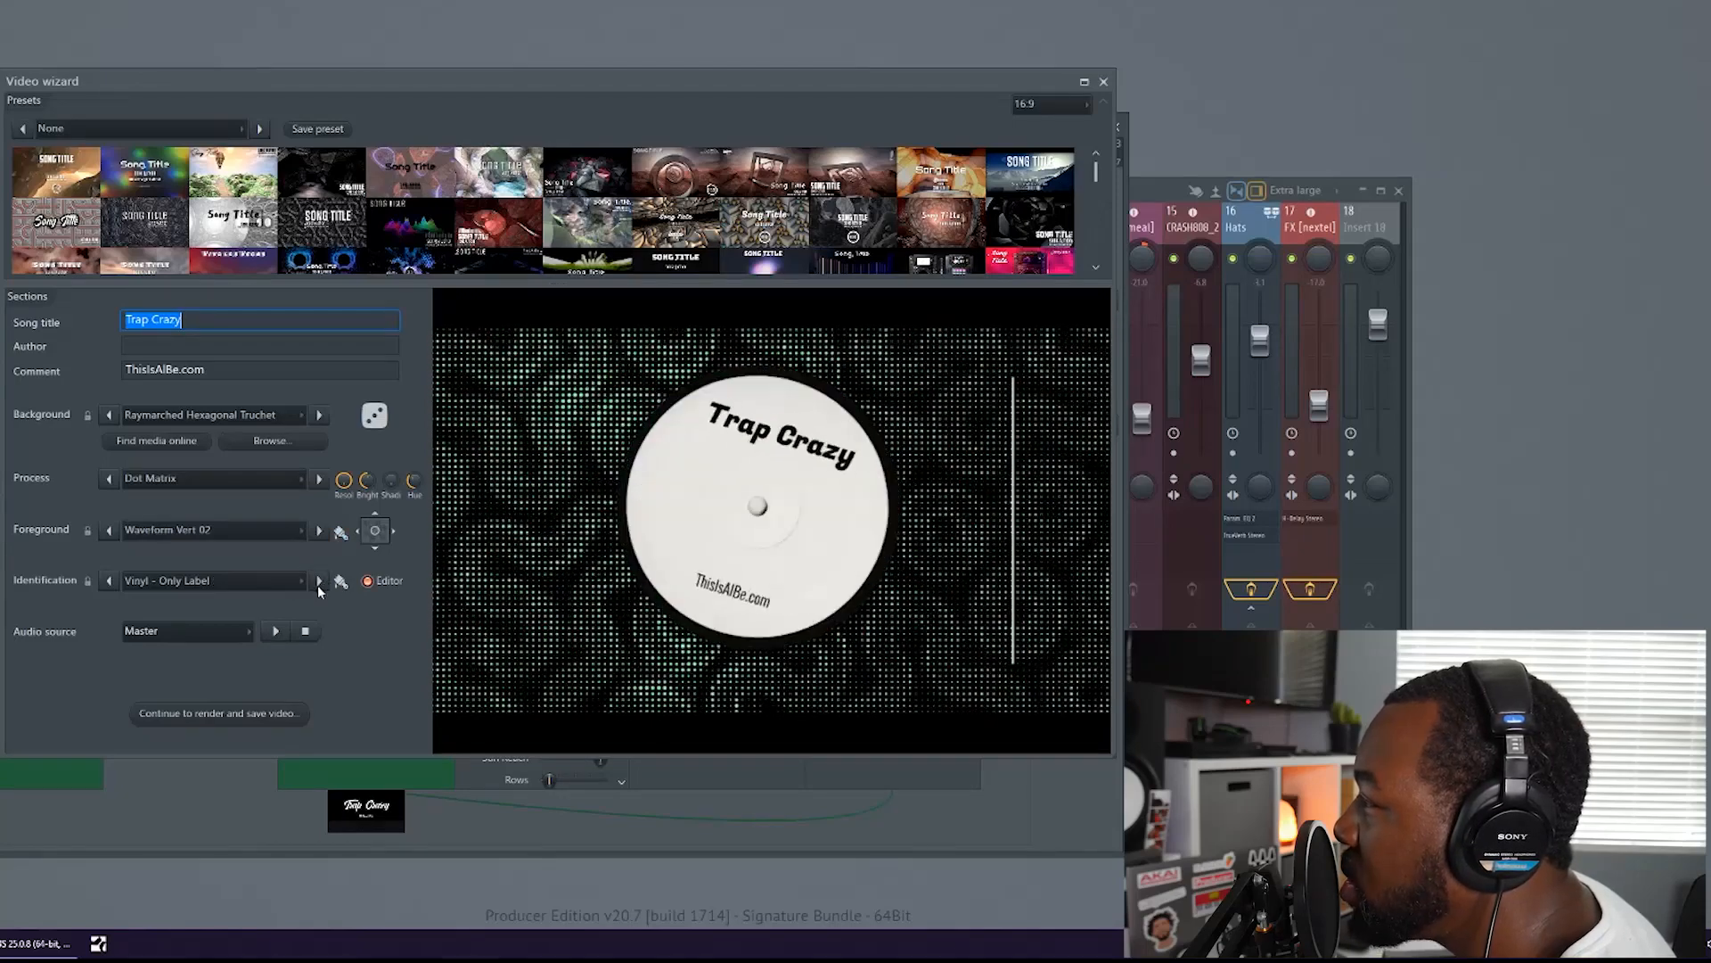
click(318, 581)
click(323, 580)
click(322, 580)
click(323, 580)
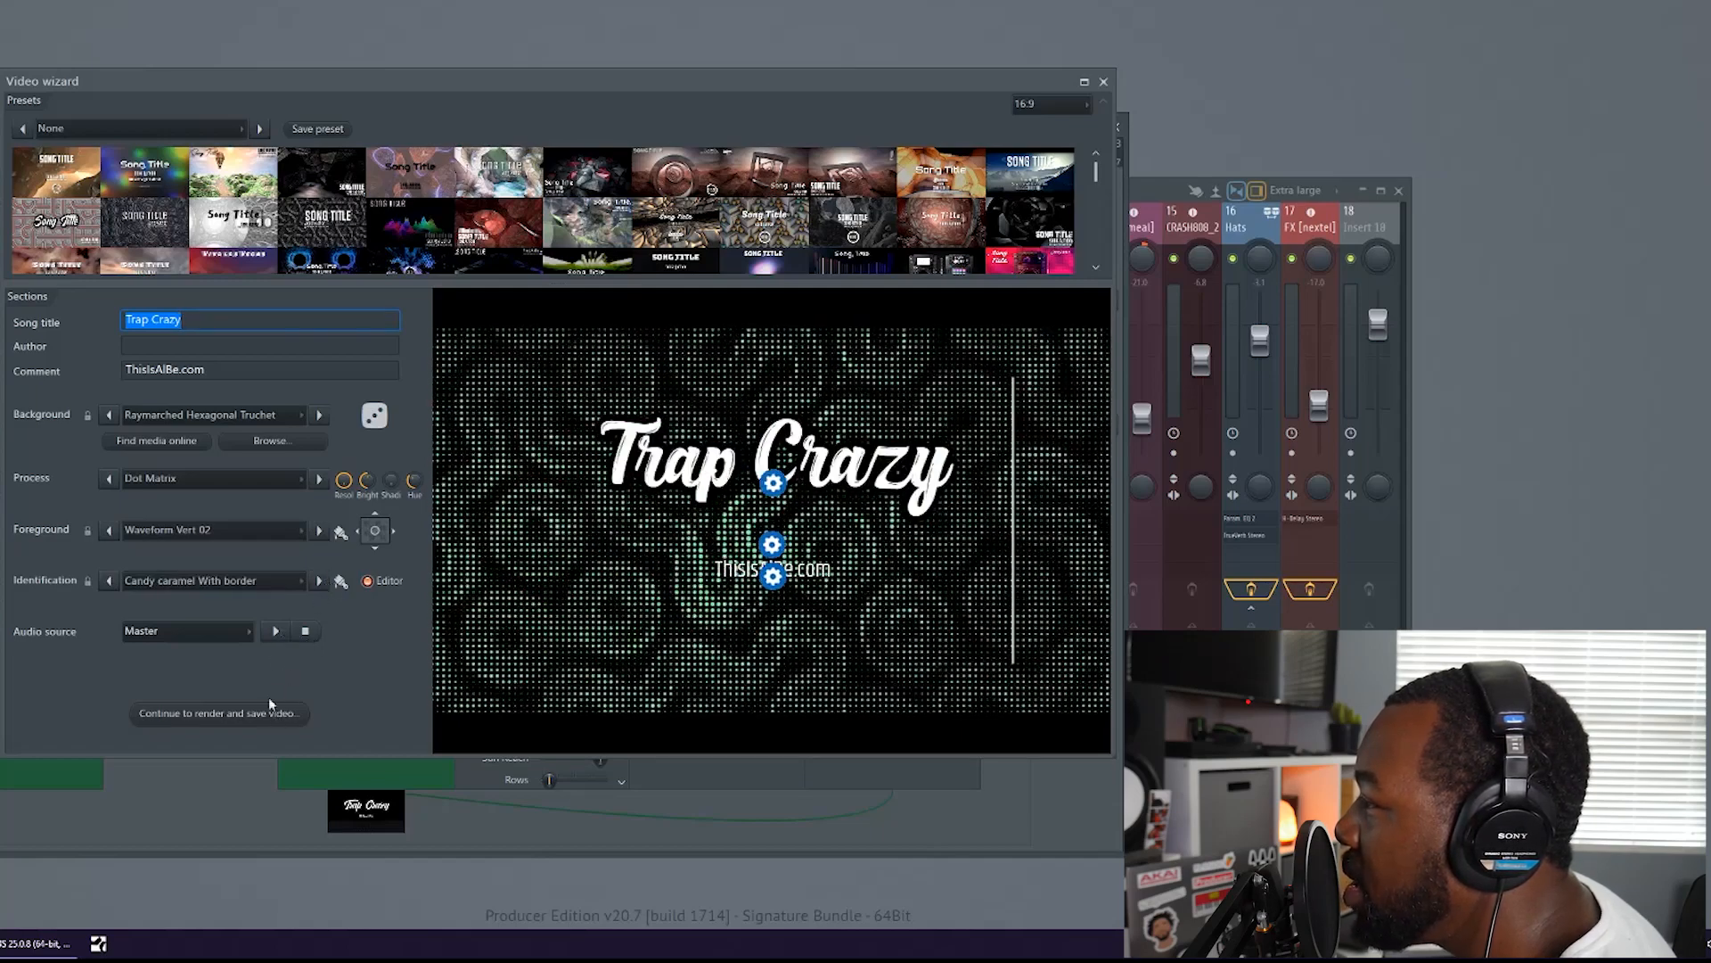
click(258, 130)
click(743, 104)
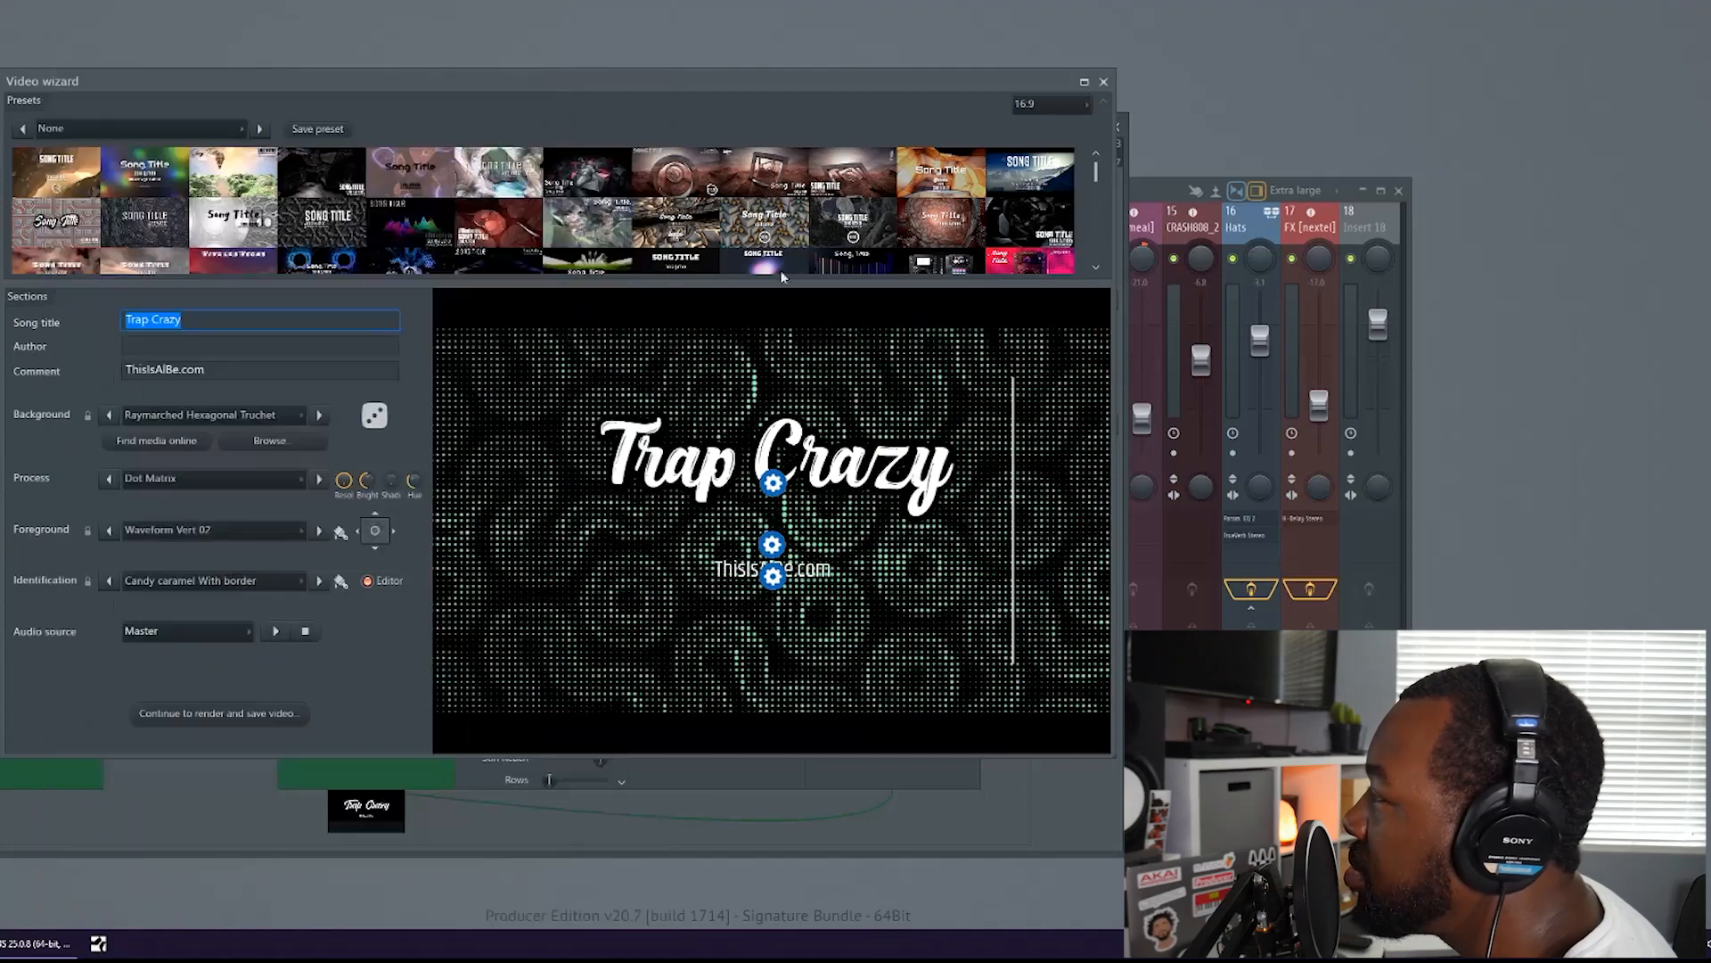